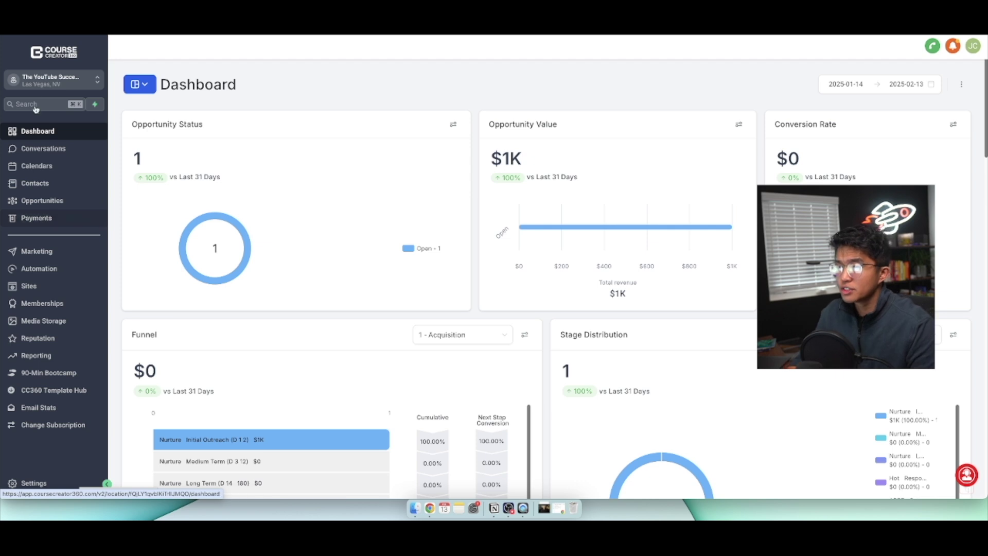
Step: Search all records for a contact's name and for "marketing", and close the search
{"action": "left_click", "coordinate": [31, 105]}
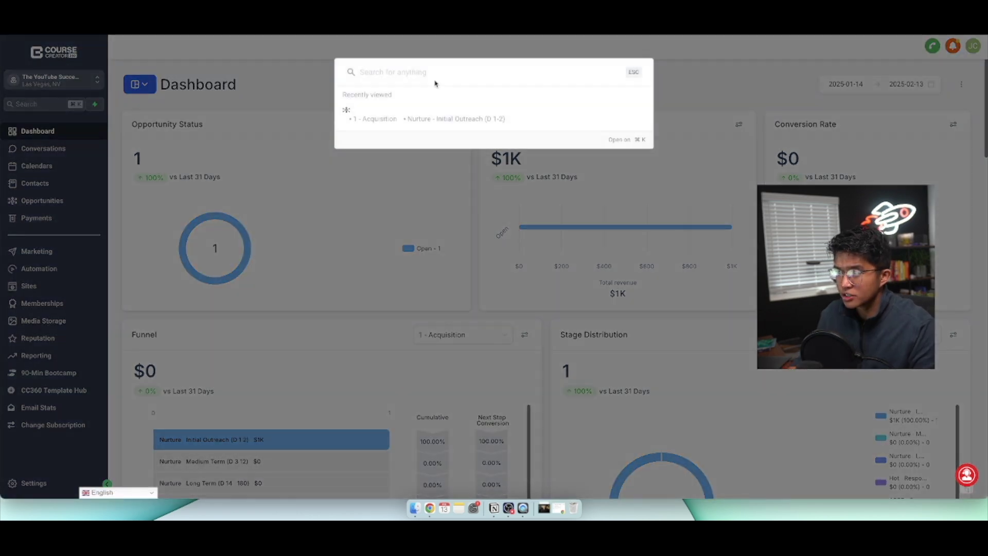
{"action": "type", "text": "baeley"}
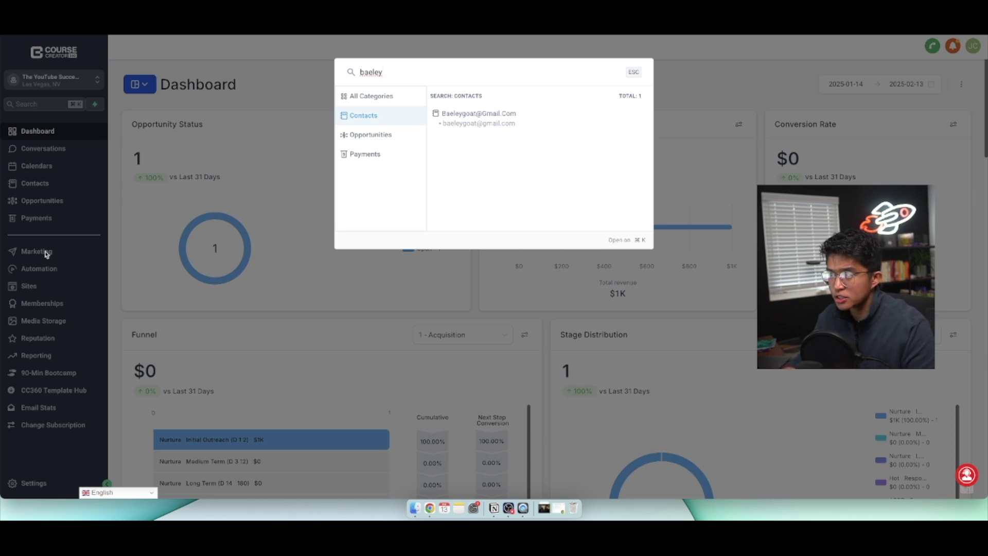
{"action": "double_click", "coordinate": [401, 69]}
{"action": "type", "text": "marketing"}
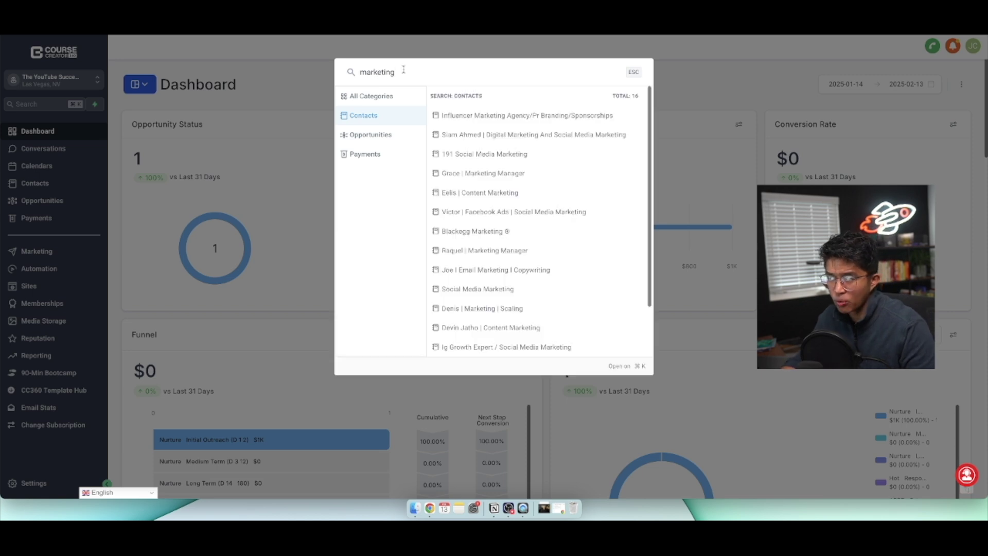
{"action": "left_click", "coordinate": [318, 142]}
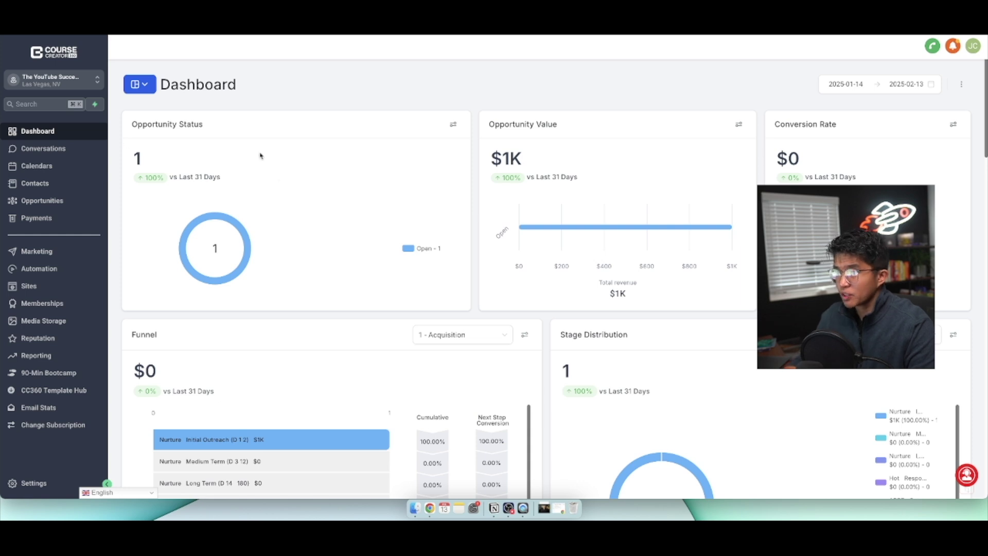
Step: Move the opportunity in the 1 - Acquisition pipeline from Nurture - Initial Outreach (D 1-2) to the Hot - Responded stage
{"action": "left_click", "coordinate": [48, 206]}
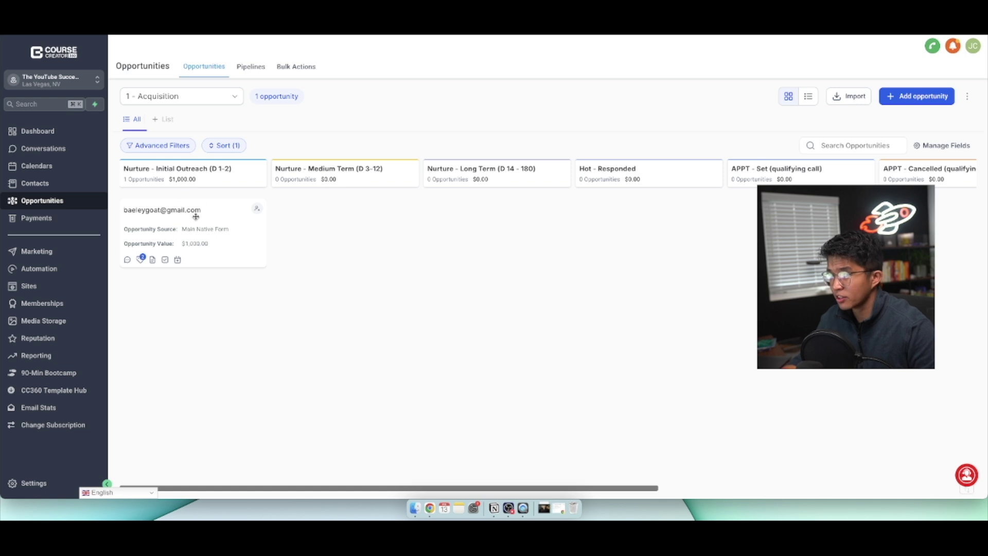
{"action": "left_click_drag", "start_coordinate": [225, 228], "coordinate": [821, 236]}
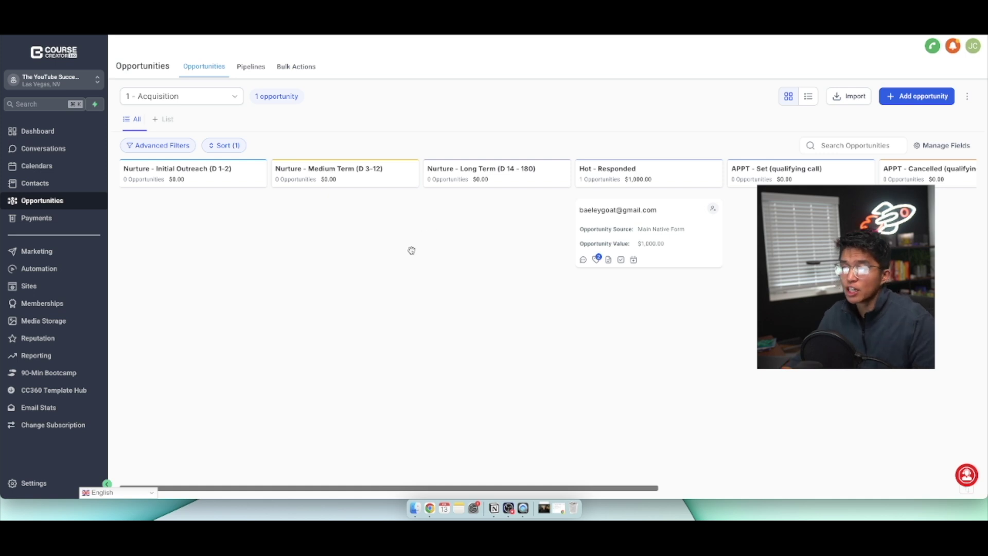
Step: Examine the dashboard's opportunity, funnel, stage distribution, task, lead source, Google Analytics, business profile and ads reports
{"action": "left_click", "coordinate": [58, 132]}
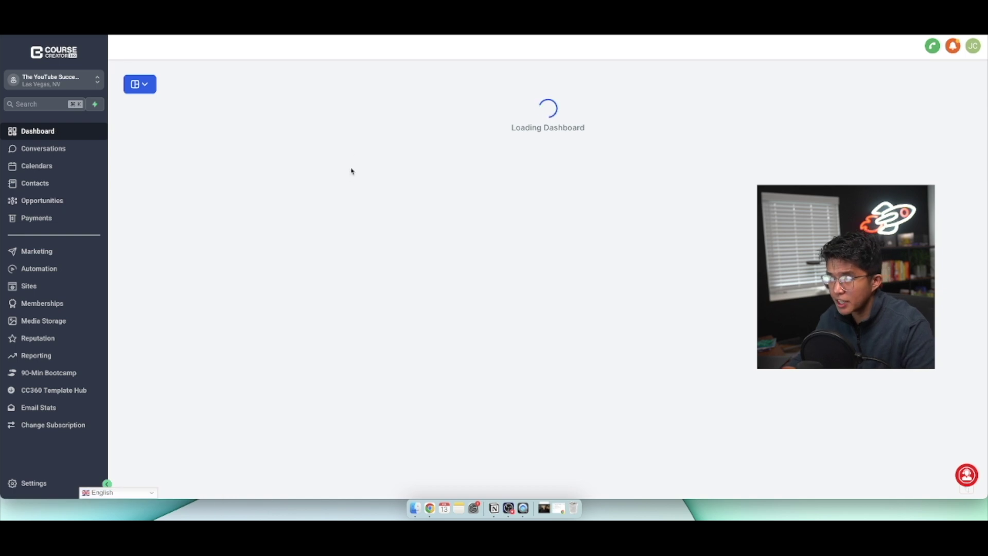
{"action": "scroll", "coordinate": [346, 206], "scroll_direction": "down", "scroll_amount": 5}
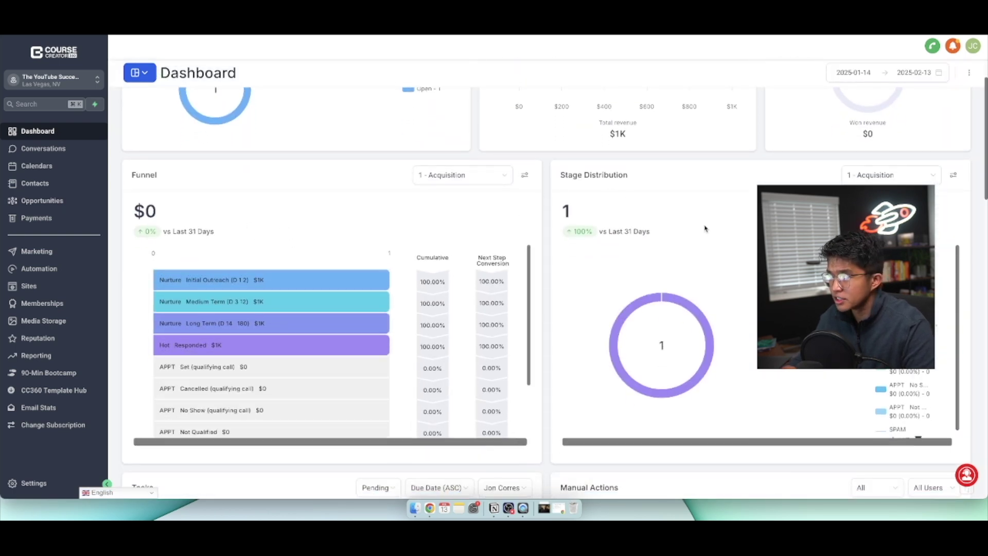
{"action": "scroll", "coordinate": [491, 256], "scroll_direction": "up", "scroll_amount": 3}
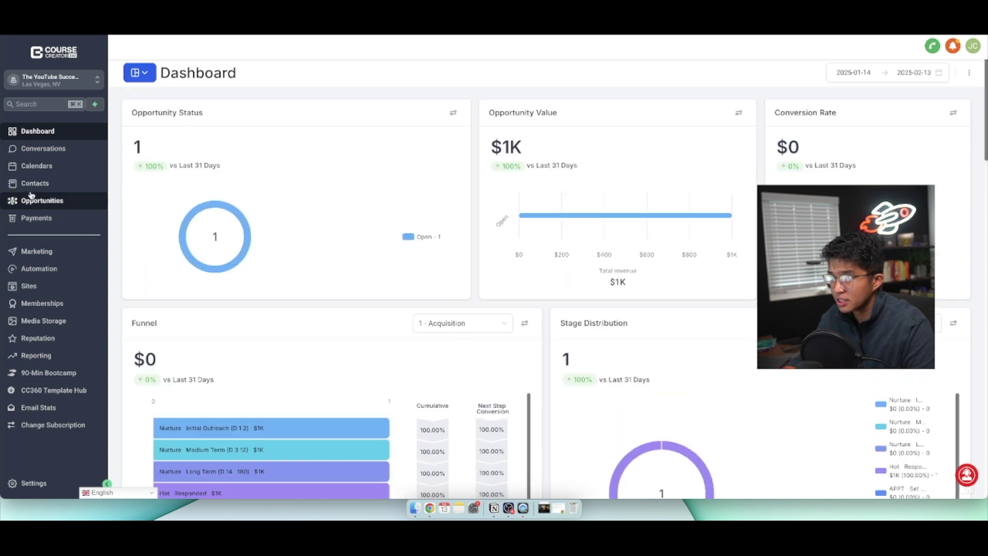
{"action": "scroll", "coordinate": [399, 264], "scroll_direction": "down", "scroll_amount": 10}
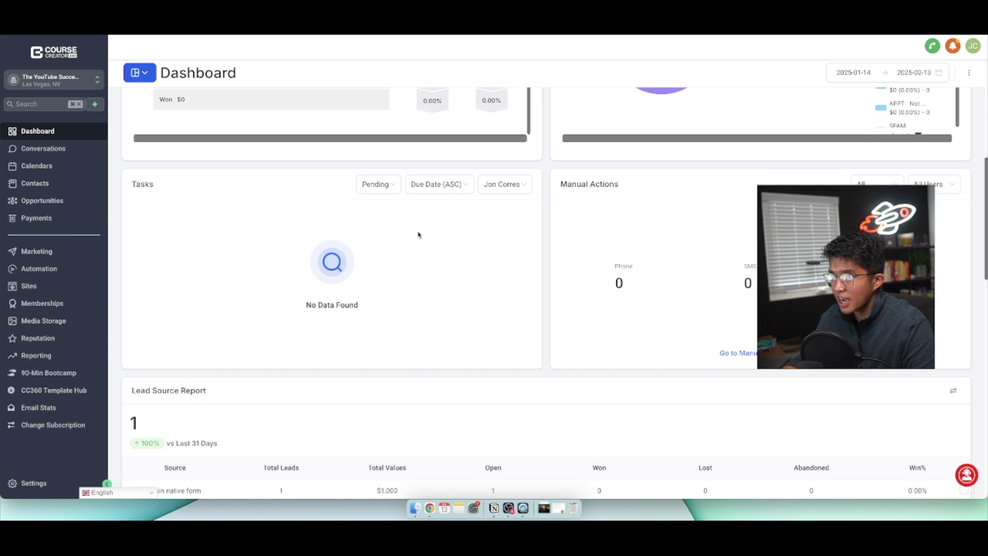
{"action": "scroll", "coordinate": [494, 262], "scroll_direction": "down", "scroll_amount": 5}
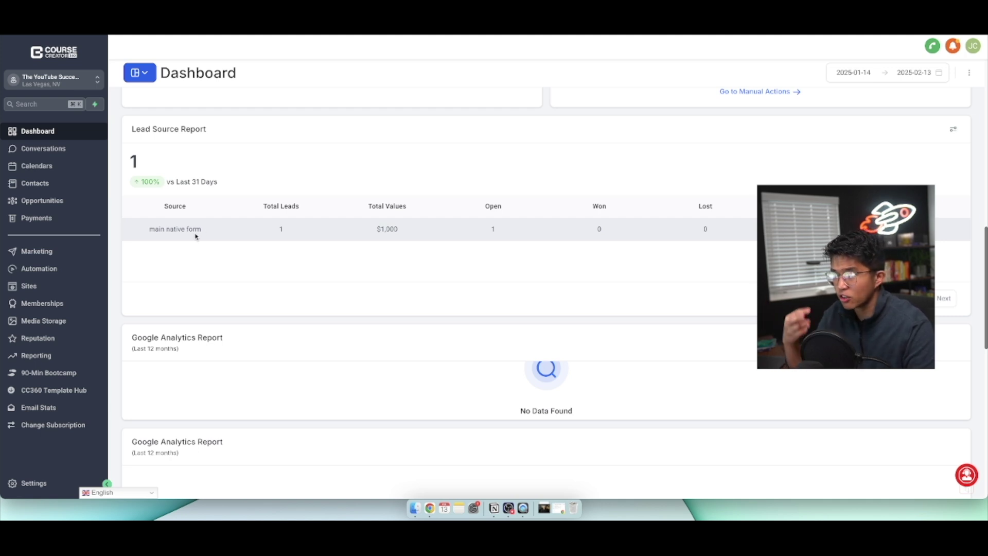
{"action": "scroll", "coordinate": [322, 287], "scroll_direction": "down", "scroll_amount": 3}
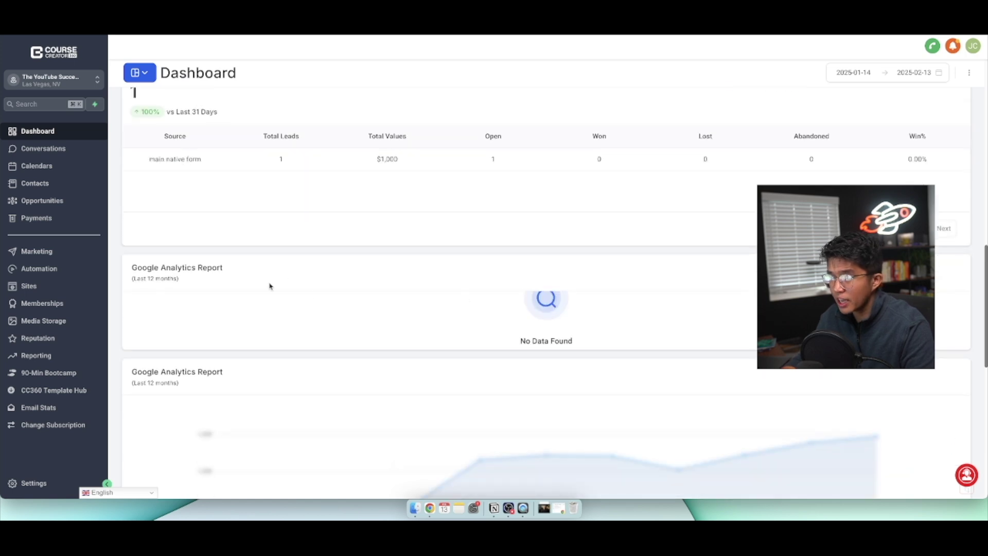
{"action": "scroll", "coordinate": [421, 283], "scroll_direction": "down", "scroll_amount": 10}
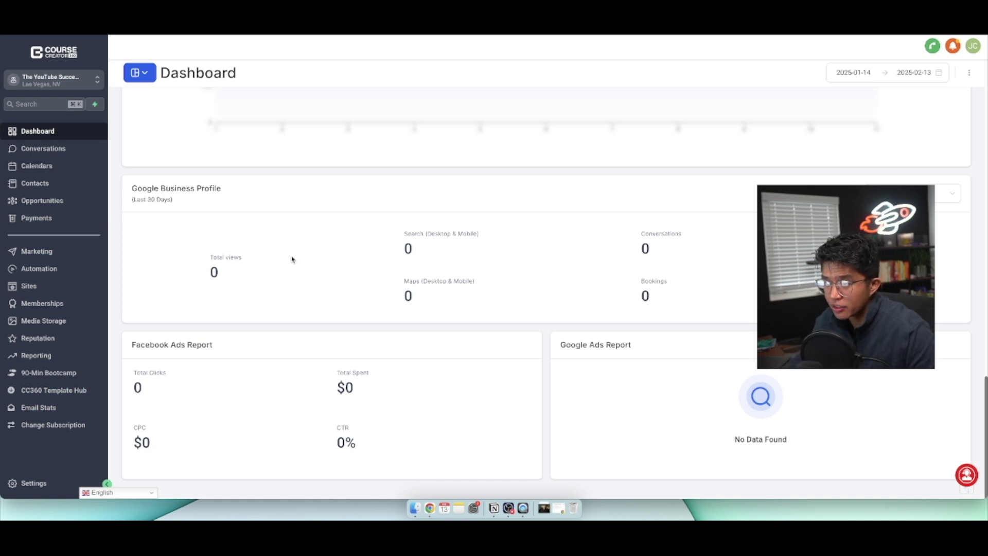
{"action": "scroll", "coordinate": [339, 278], "scroll_direction": "up", "scroll_amount": 15}
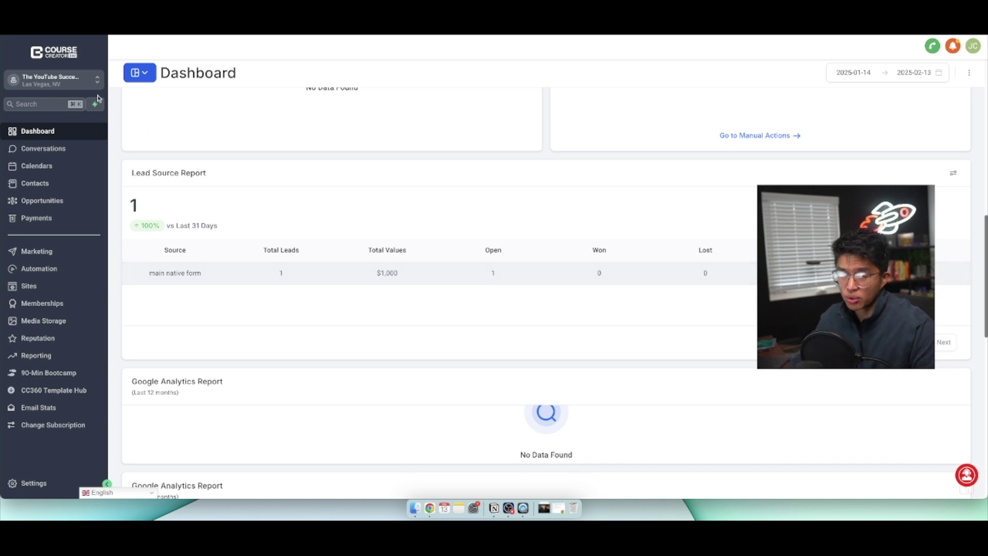
Step: List all conversations and open the quick filter options
{"action": "left_click", "coordinate": [58, 150]}
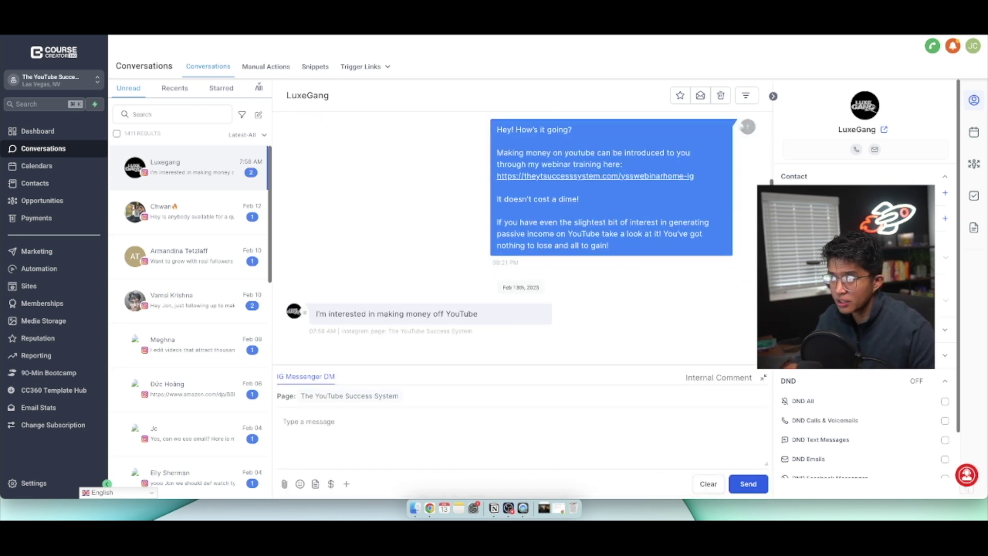
{"action": "left_click", "coordinate": [260, 88]}
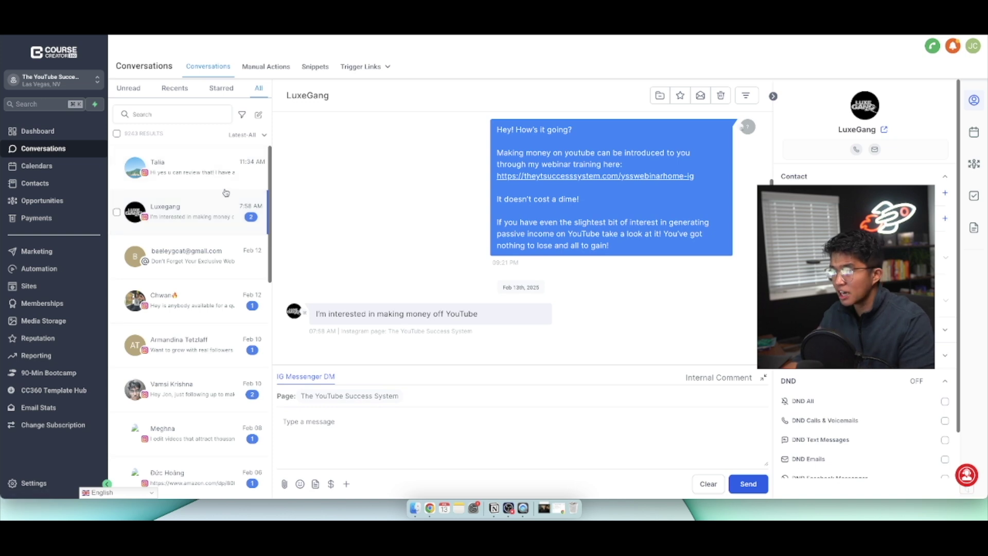
{"action": "left_click", "coordinate": [242, 114]}
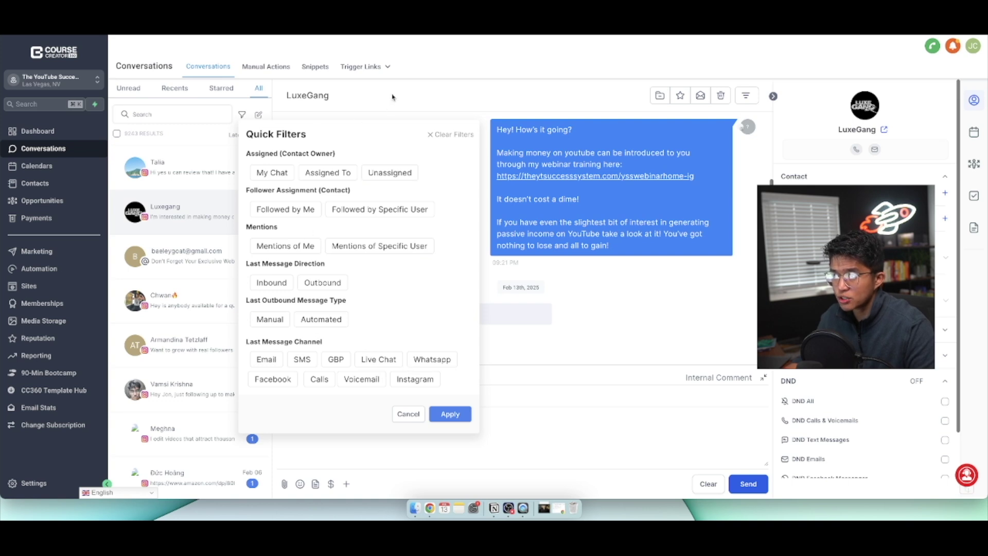
Step: View the manual actions page and the blank text snippet form, leaving the form without saving
{"action": "left_click", "coordinate": [264, 69]}
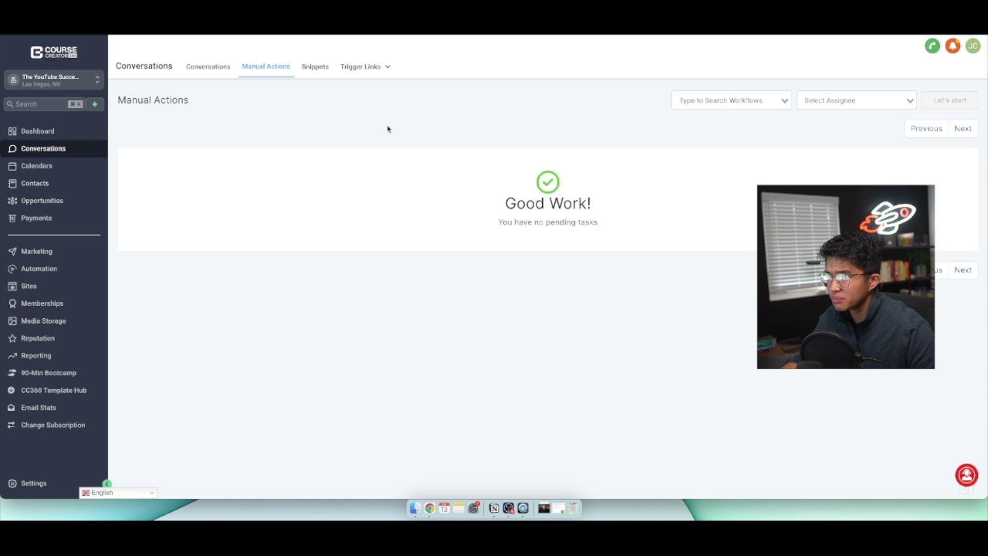
{"action": "left_click", "coordinate": [315, 67]}
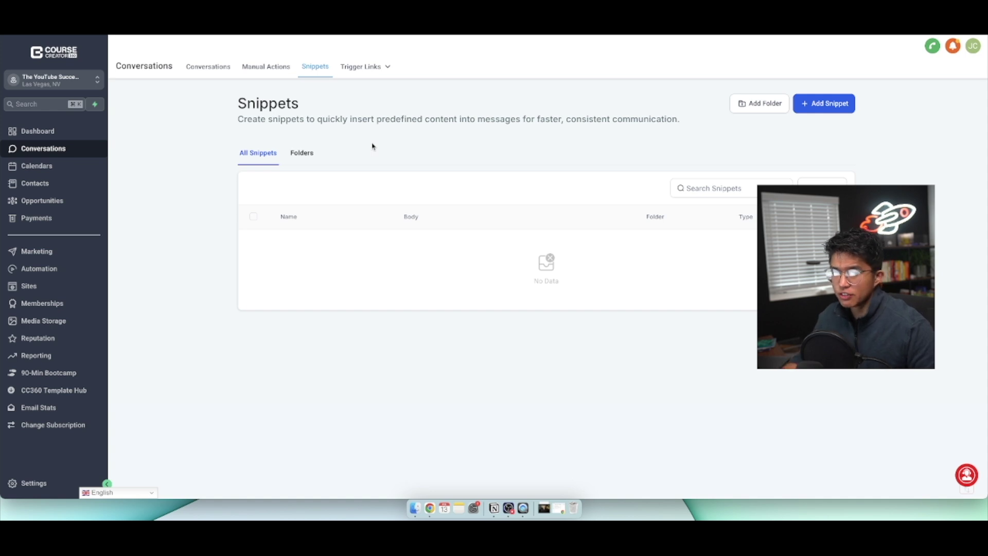
{"action": "left_click", "coordinate": [807, 104]}
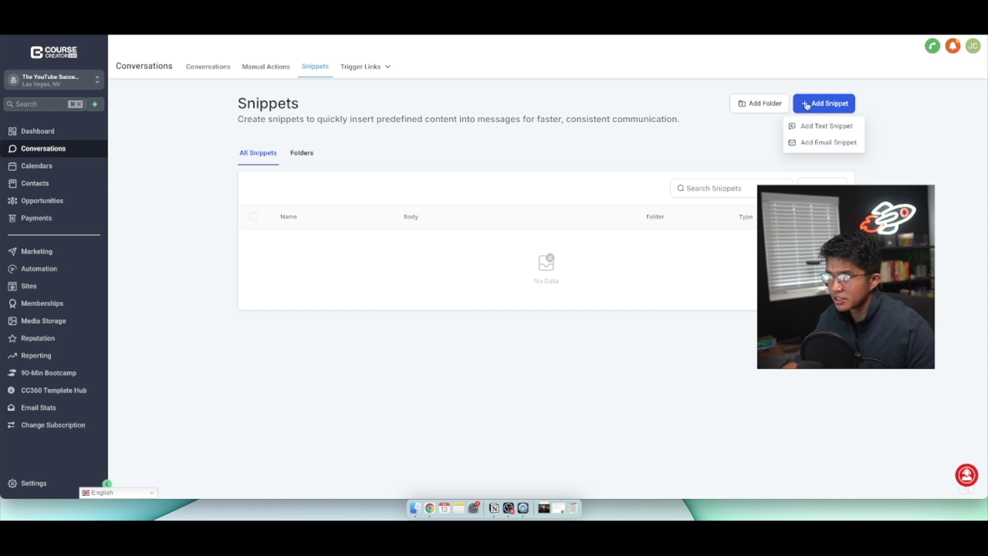
{"action": "left_click", "coordinate": [823, 126]}
{"action": "left_click", "coordinate": [355, 228]}
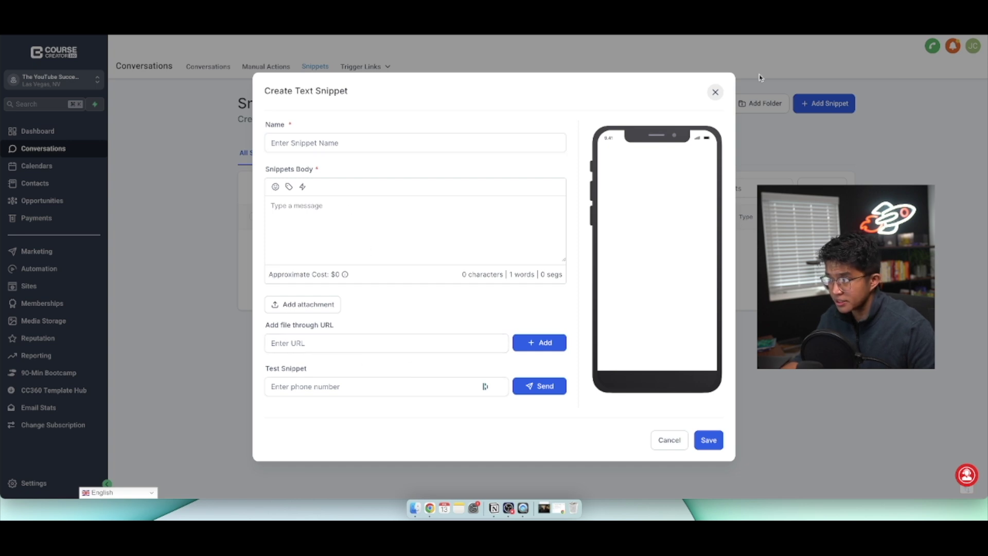
{"action": "left_click", "coordinate": [715, 93]}
Step: Open the list of trigger links and look through its entries
{"action": "mouse_move", "coordinate": [364, 66]}
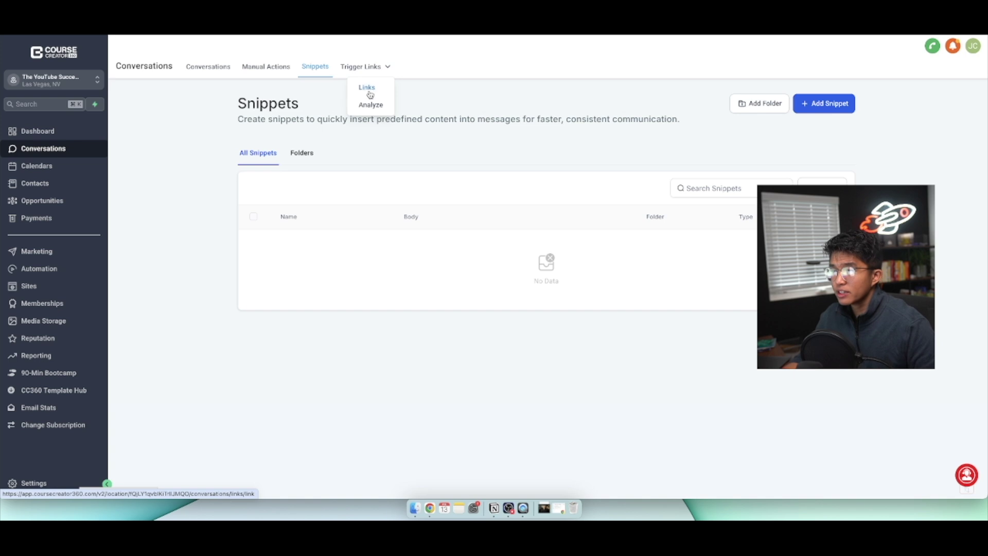
{"action": "left_click", "coordinate": [368, 88]}
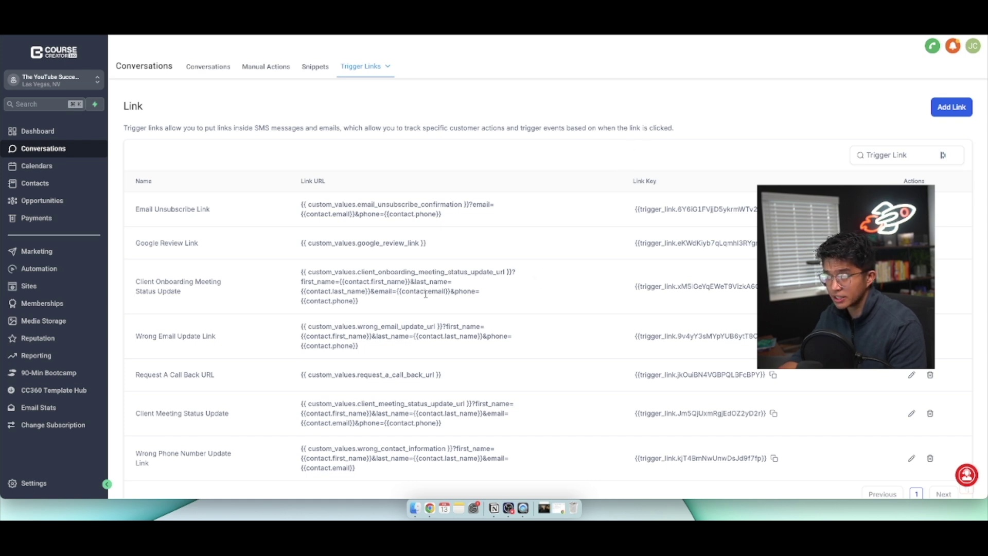
{"action": "scroll", "coordinate": [425, 294], "scroll_direction": "down", "scroll_amount": 2}
{"action": "scroll", "coordinate": [339, 252], "scroll_direction": "up", "scroll_amount": 2}
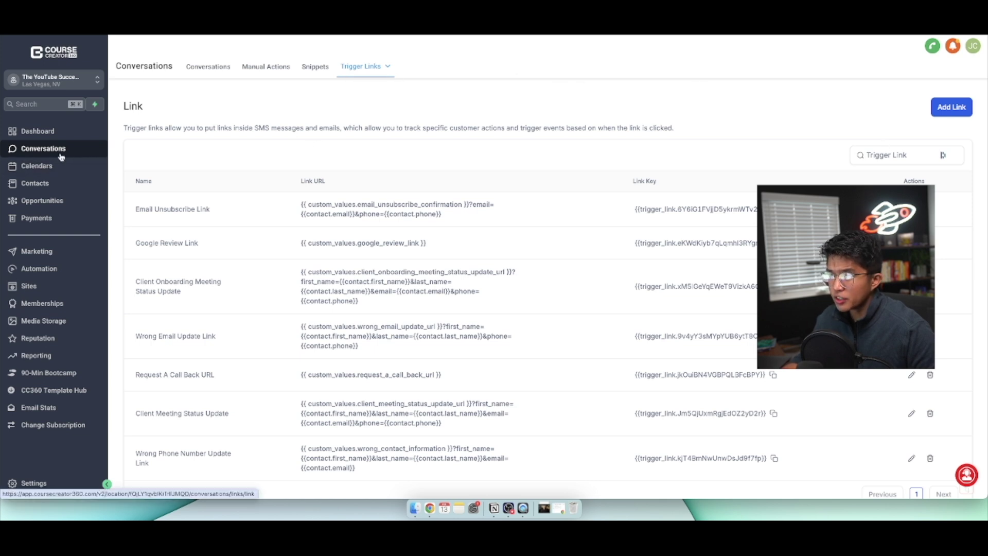
Step: Open the most recent conversation and expand its contact's tags and active automations to review the contact details
{"action": "left_click", "coordinate": [220, 69]}
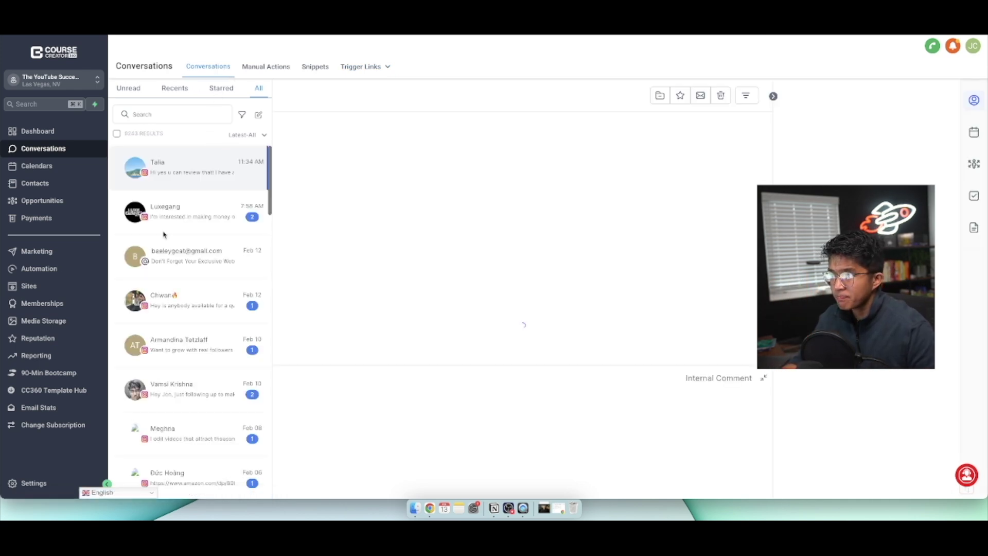
{"action": "left_click", "coordinate": [209, 169]}
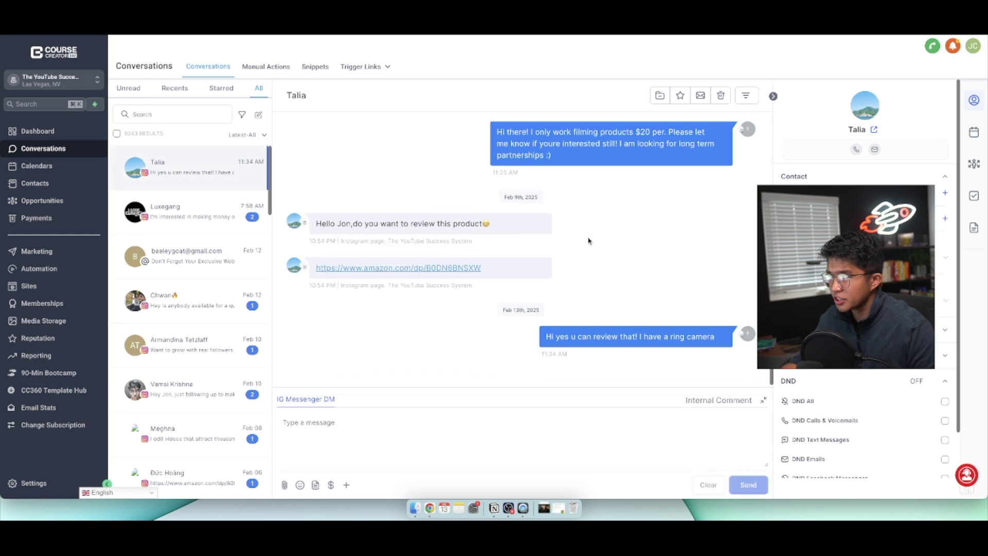
{"action": "scroll", "coordinate": [864, 278], "scroll_direction": "down", "scroll_amount": 2}
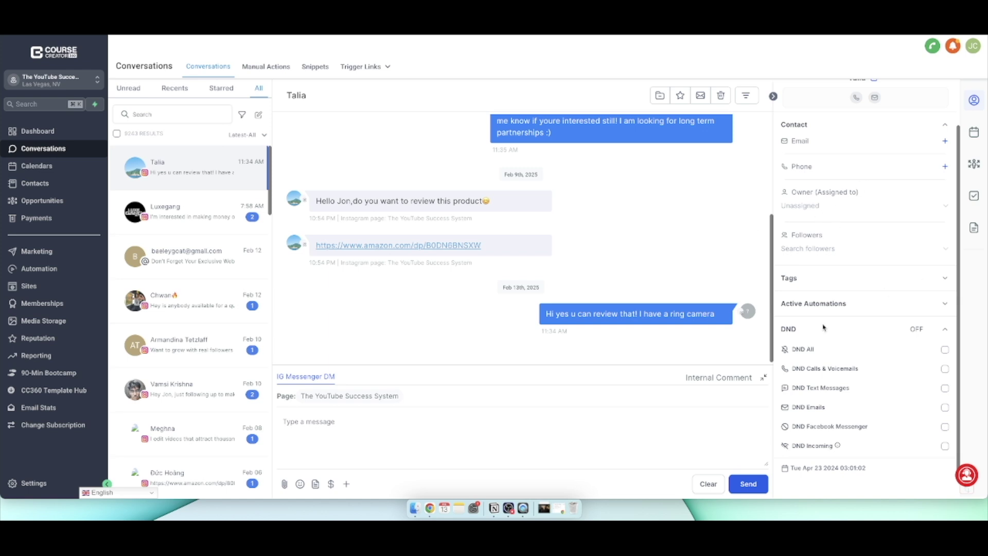
{"action": "left_click", "coordinate": [945, 279]}
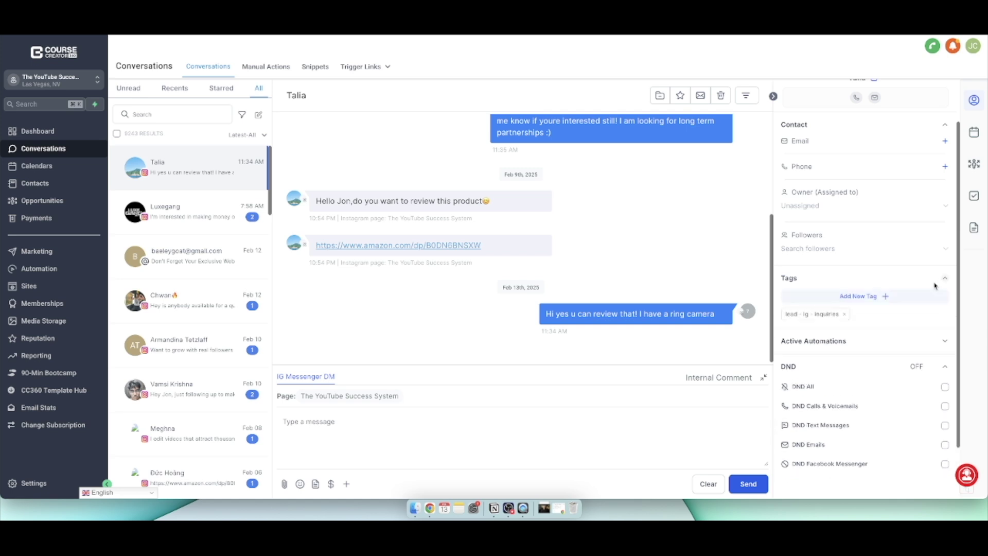
{"action": "left_click", "coordinate": [944, 342]}
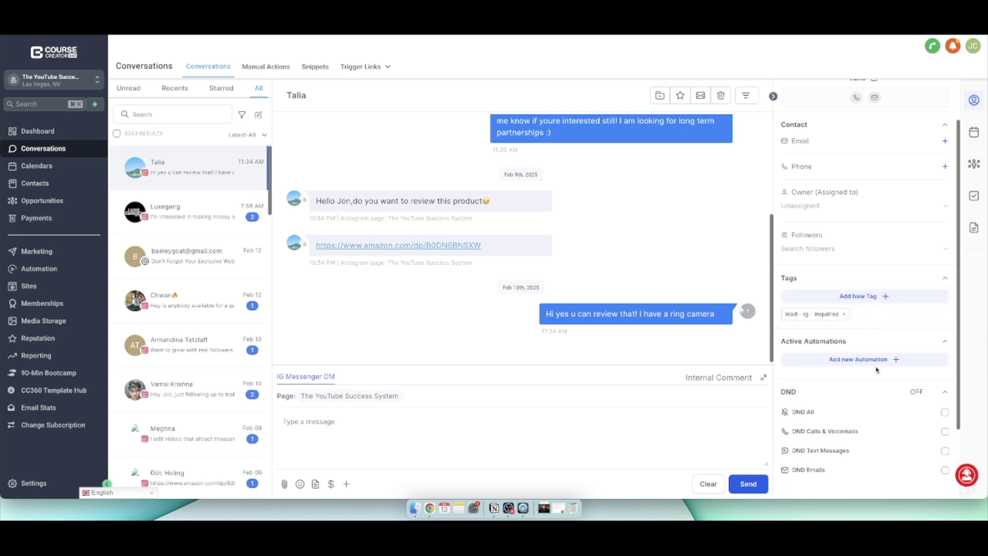
{"action": "scroll", "coordinate": [866, 370], "scroll_direction": "down", "scroll_amount": 2}
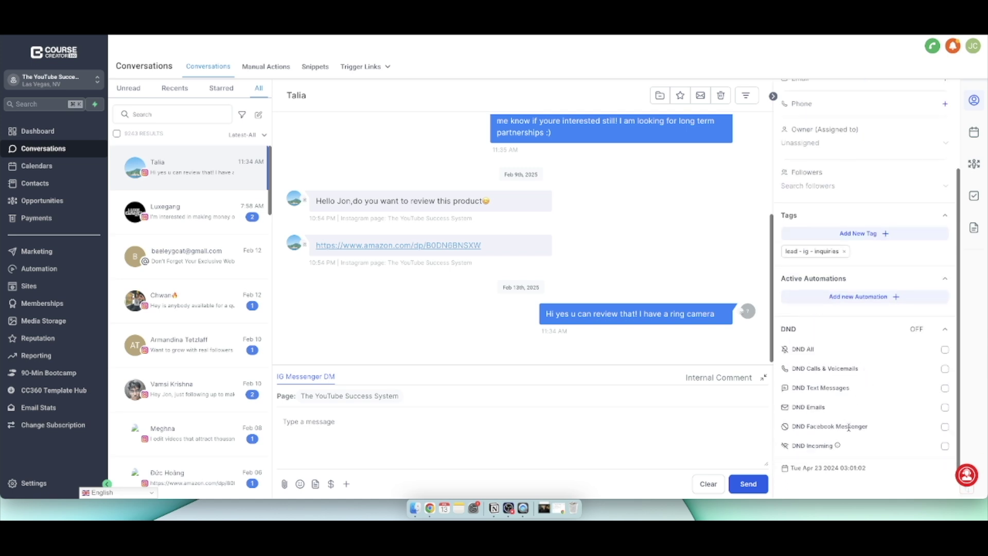
{"action": "scroll", "coordinate": [846, 425], "scroll_direction": "up", "scroll_amount": 4}
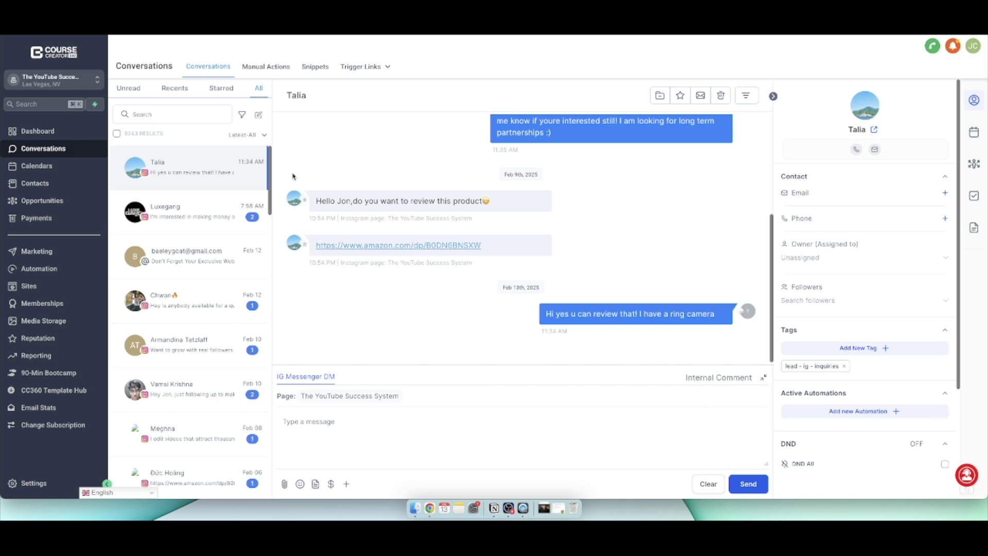
Step: Show the fourth listed user's calendar as well in the weekly view, and open the upcoming appointments list
{"action": "left_click", "coordinate": [52, 171]}
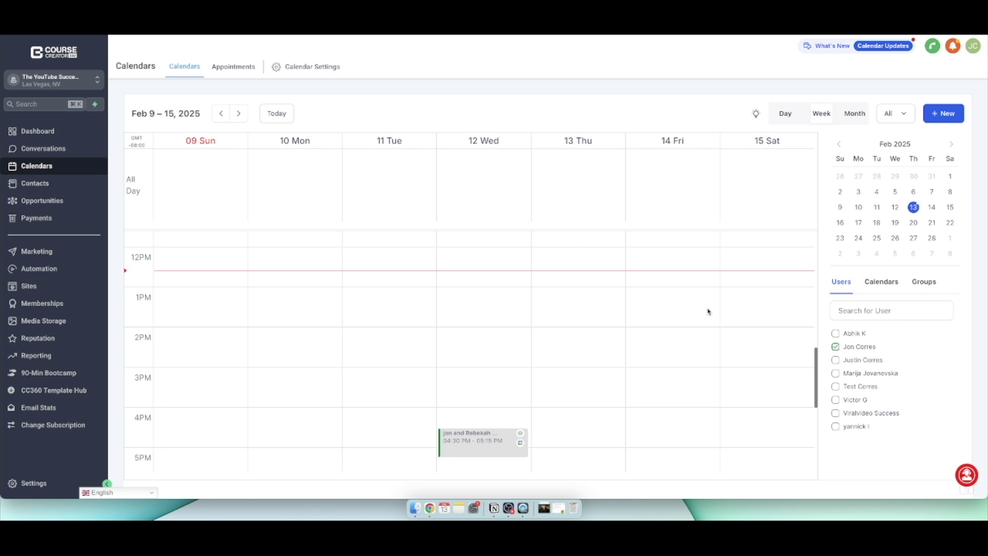
{"action": "scroll", "coordinate": [339, 266], "scroll_direction": "down", "scroll_amount": 2}
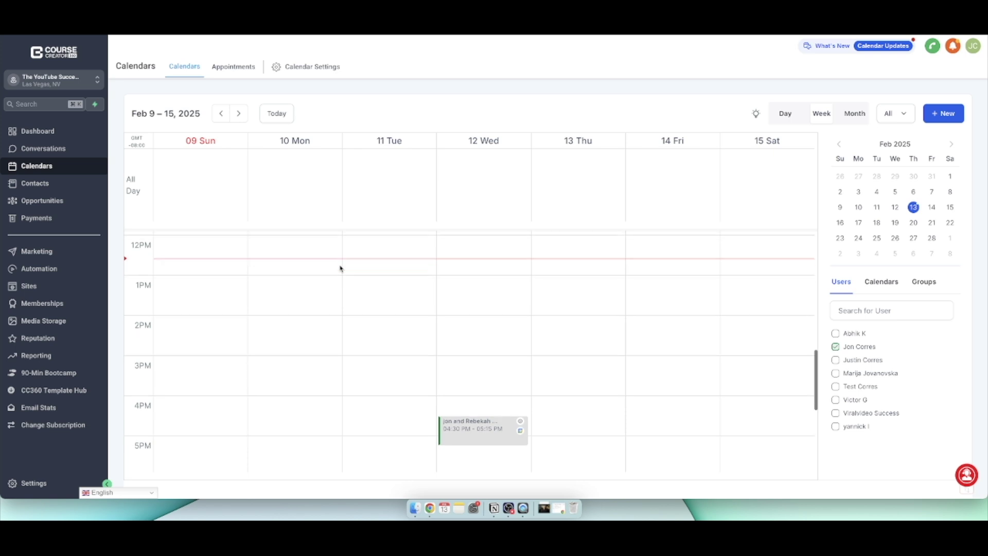
{"action": "left_click", "coordinate": [836, 373]}
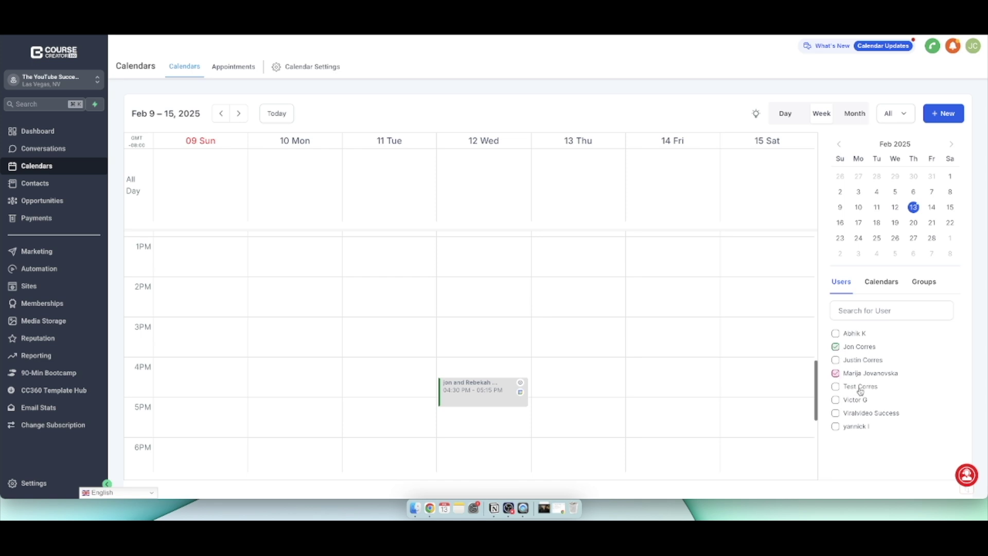
{"action": "left_click", "coordinate": [235, 63]}
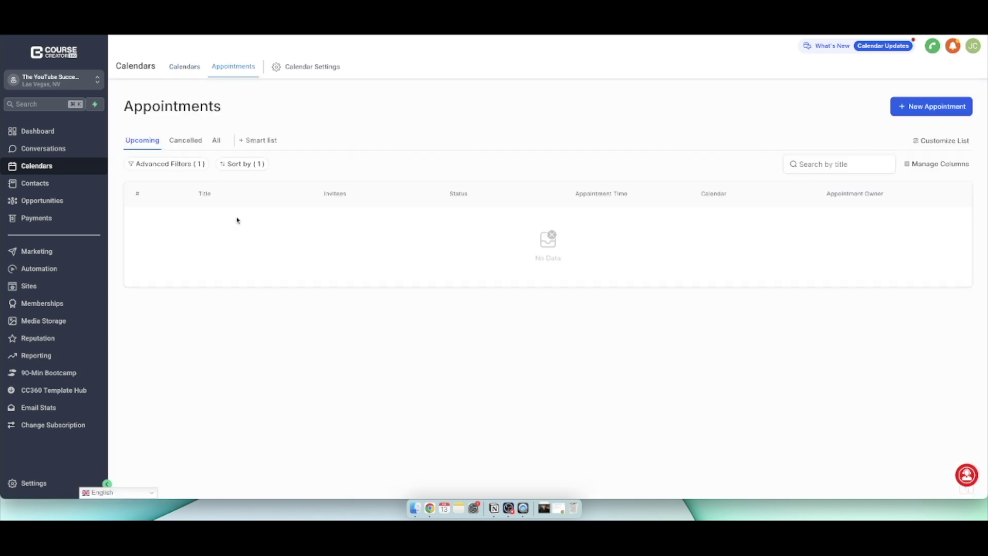
Step: View the cancelled and all appointments, and check the advanced filter fields of a new smart list without saving it
{"action": "left_click", "coordinate": [178, 140]}
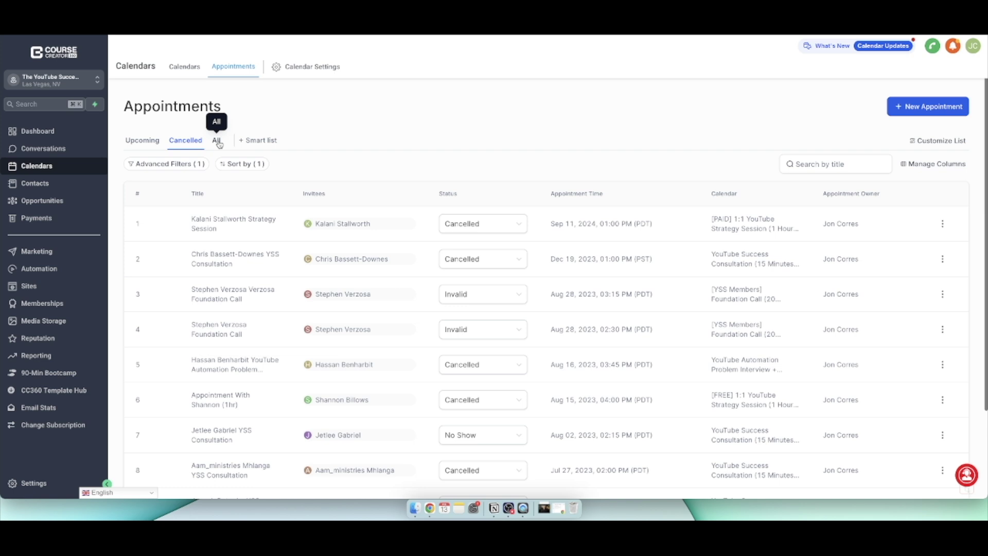
{"action": "left_click", "coordinate": [217, 142]}
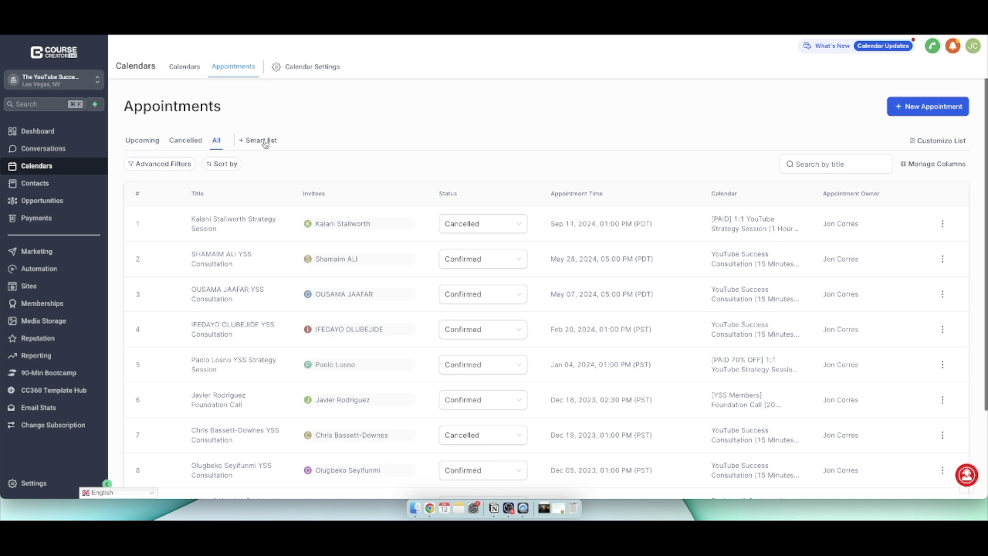
{"action": "left_click", "coordinate": [265, 144]}
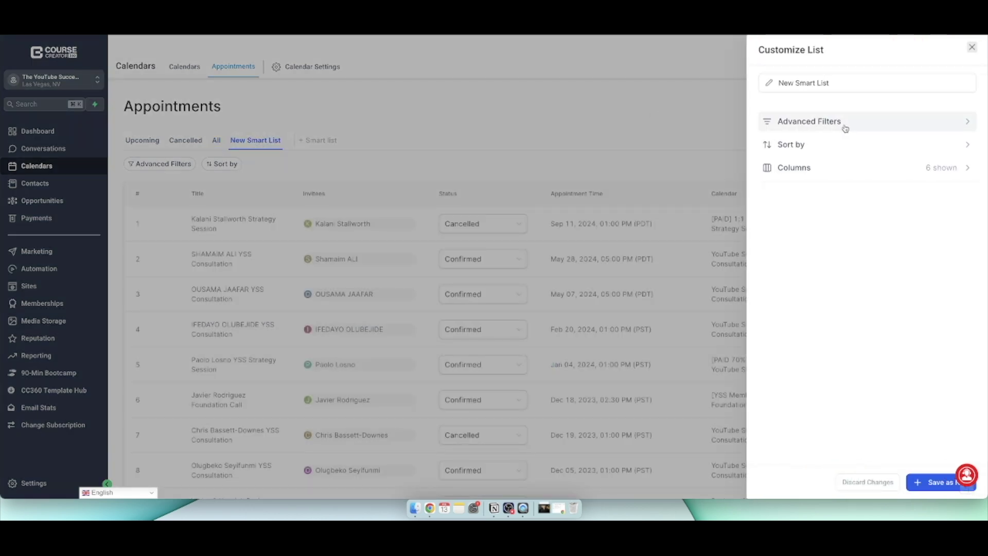
{"action": "left_click", "coordinate": [844, 122]}
{"action": "left_click", "coordinate": [832, 109]}
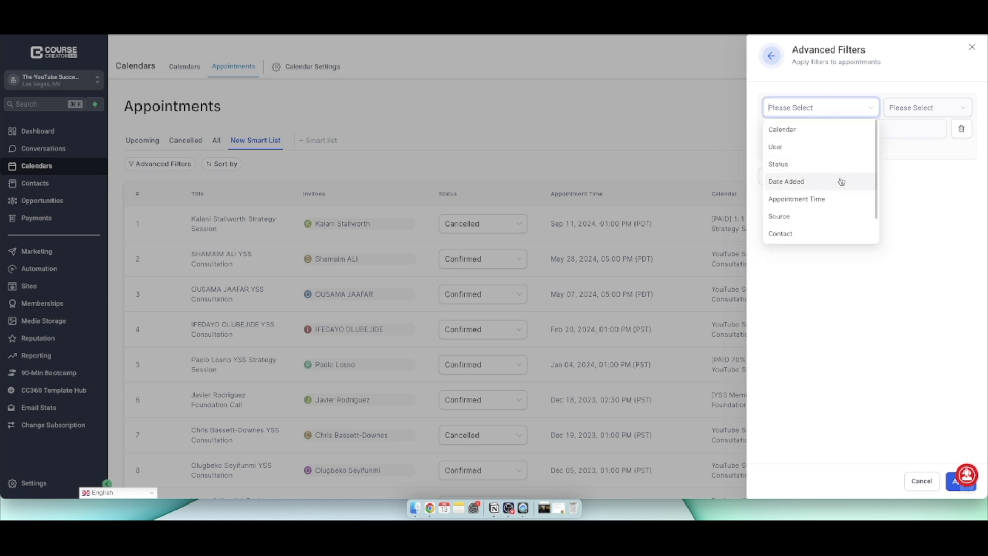
{"action": "left_click", "coordinate": [911, 219]}
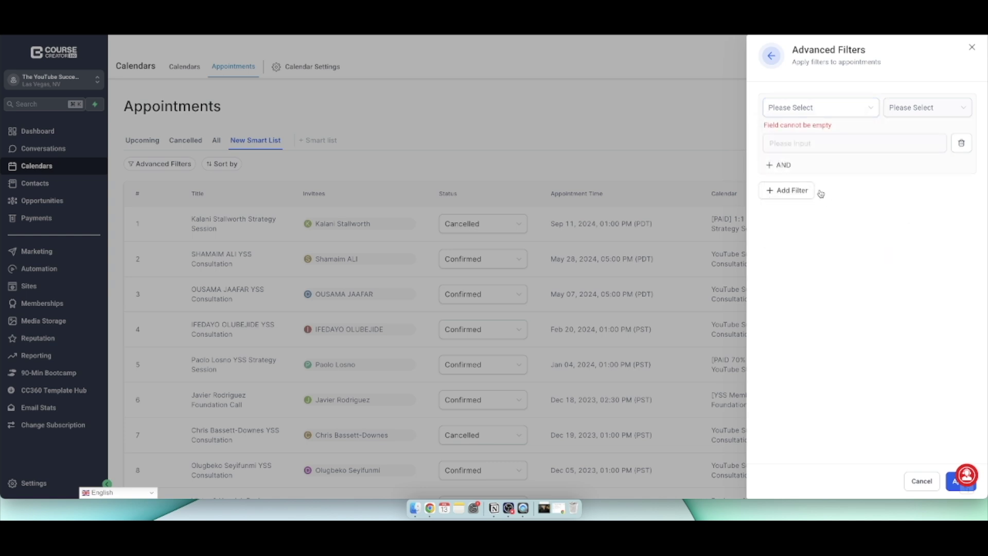
{"action": "left_click", "coordinate": [971, 49]}
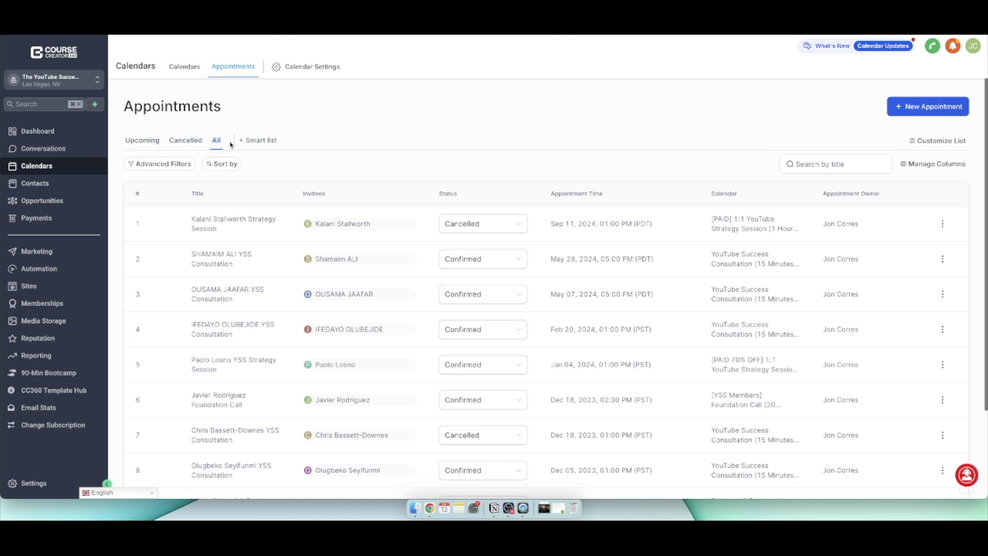
Step: Open the contacts' bulk actions and set their date range to last year
{"action": "left_click", "coordinate": [34, 184]}
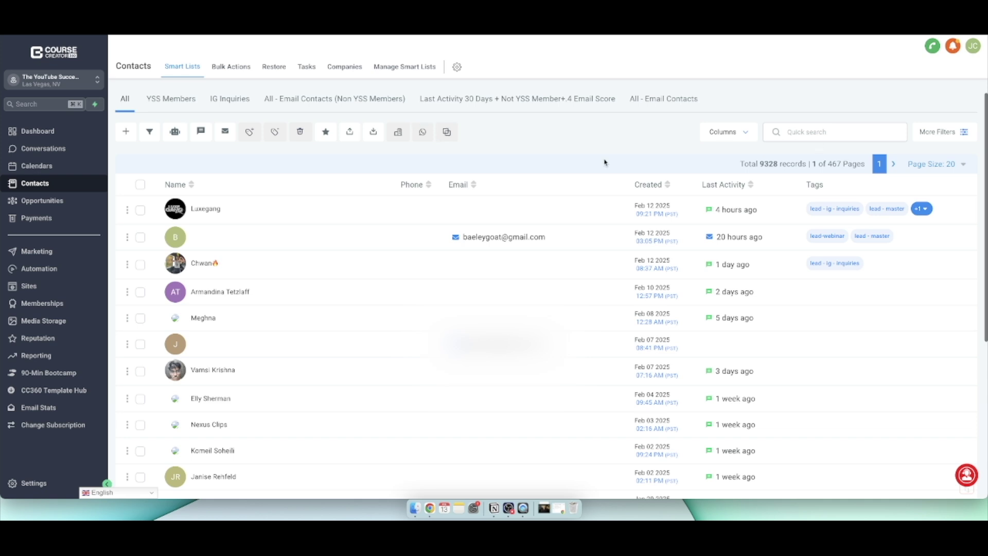
{"action": "left_click", "coordinate": [236, 70]}
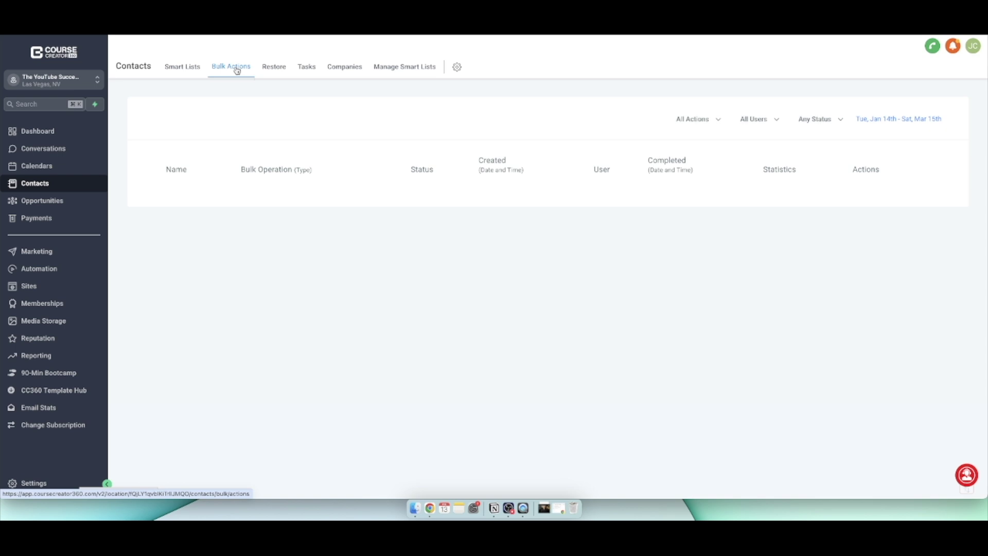
{"action": "left_click", "coordinate": [874, 120]}
{"action": "left_click", "coordinate": [784, 305]}
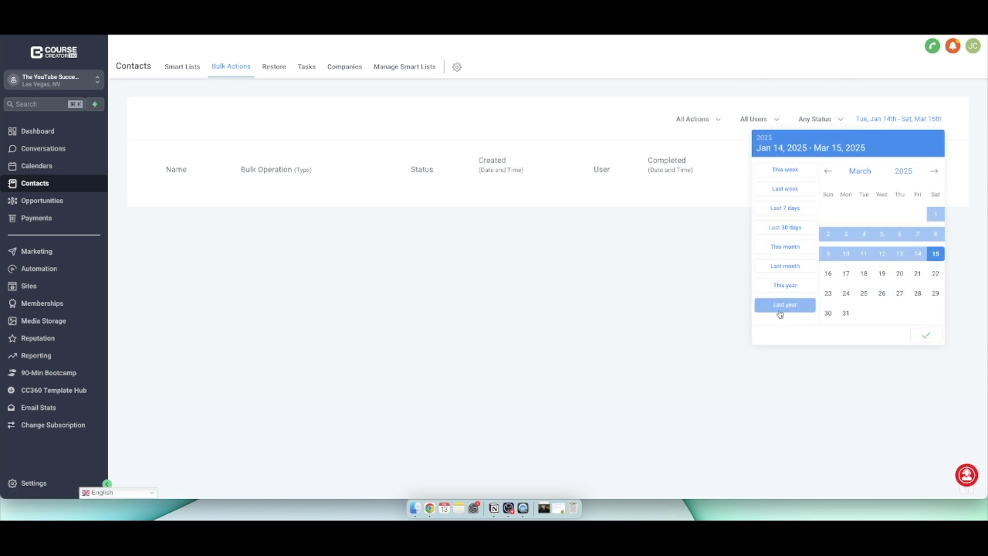
{"action": "left_click", "coordinate": [926, 316]}
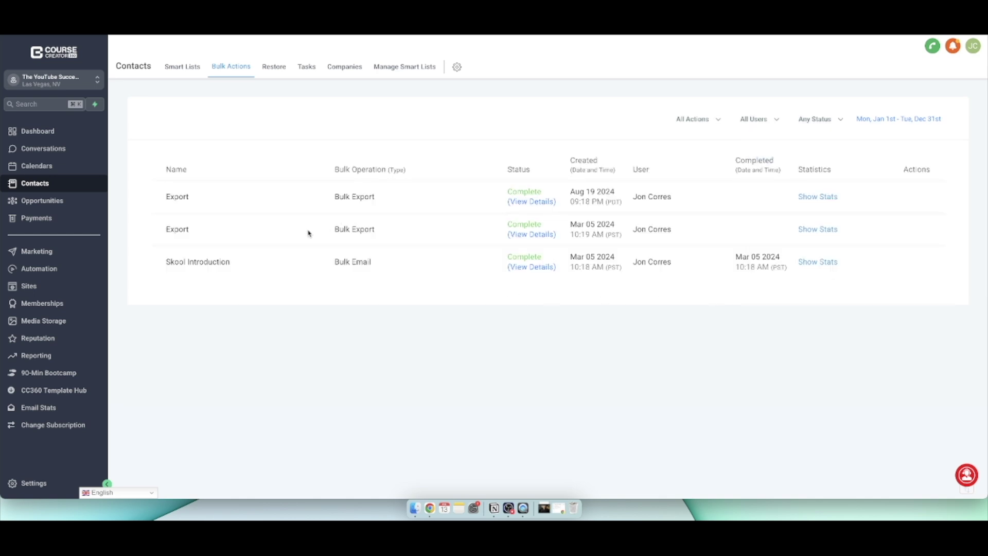
Step: Look through the contact restore, tasks and smart list management pages
{"action": "left_click", "coordinate": [272, 69]}
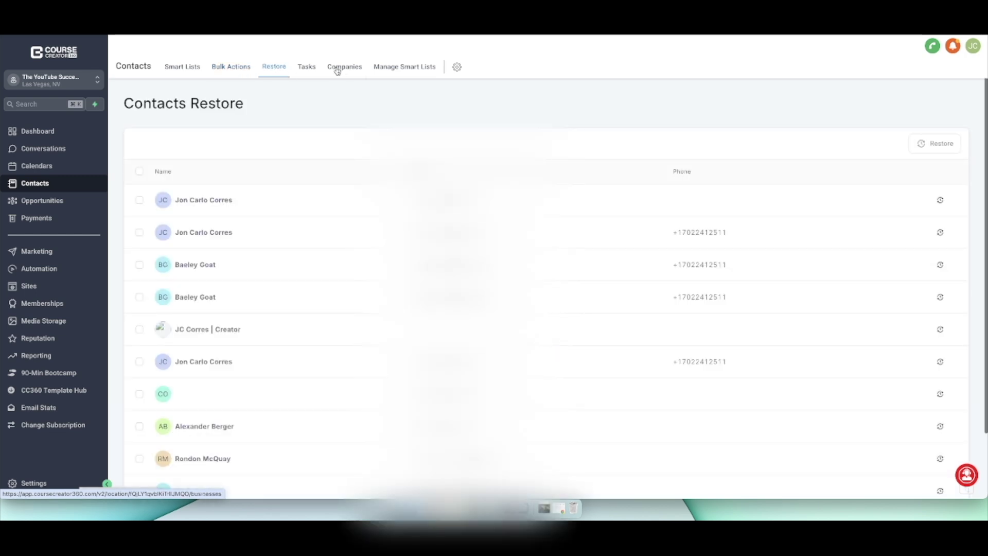
{"action": "left_click", "coordinate": [315, 70]}
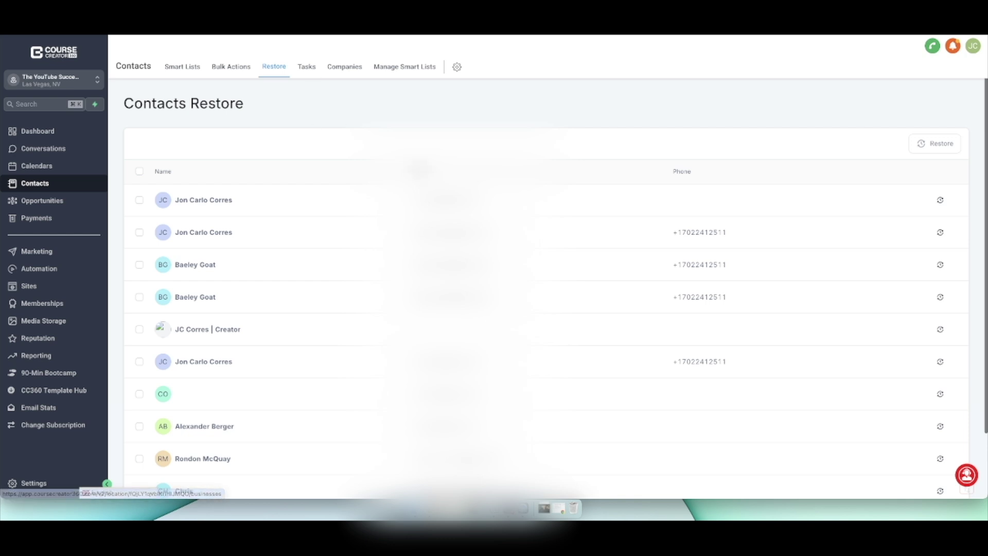
{"action": "left_click", "coordinate": [303, 71]}
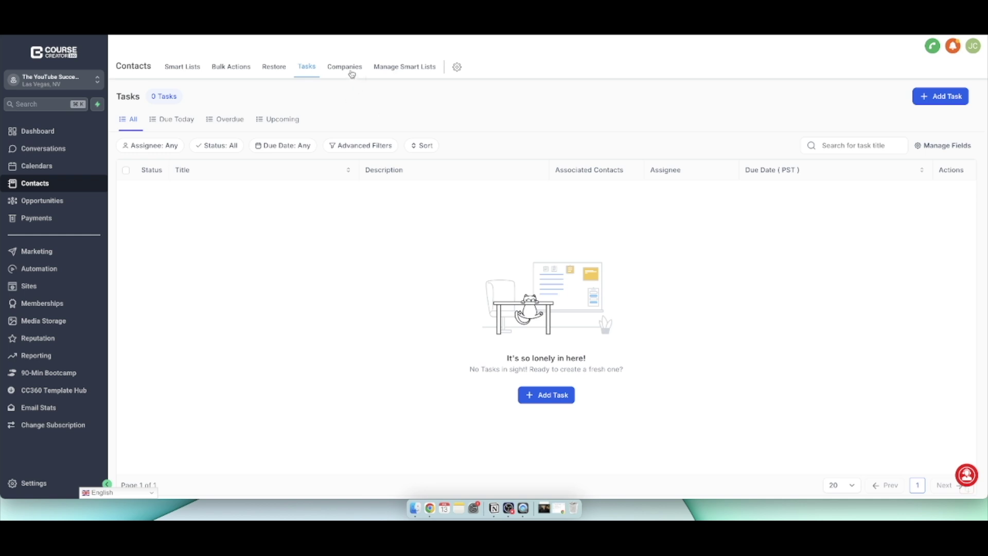
{"action": "left_click", "coordinate": [392, 70]}
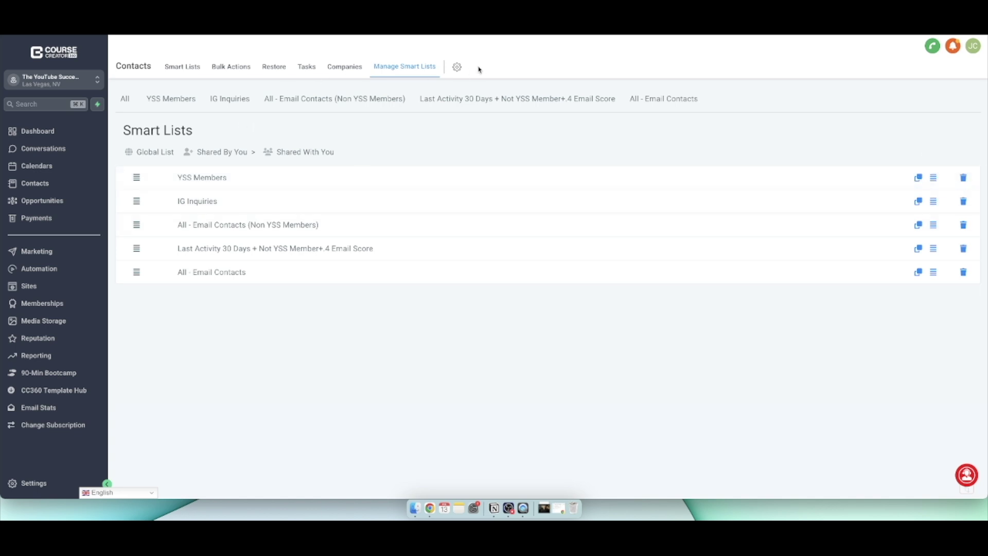
Step: Filter all contacts by Last Email Opened Date in the range 2024-02-13 to 2025-02-13
{"action": "left_click", "coordinate": [125, 99]}
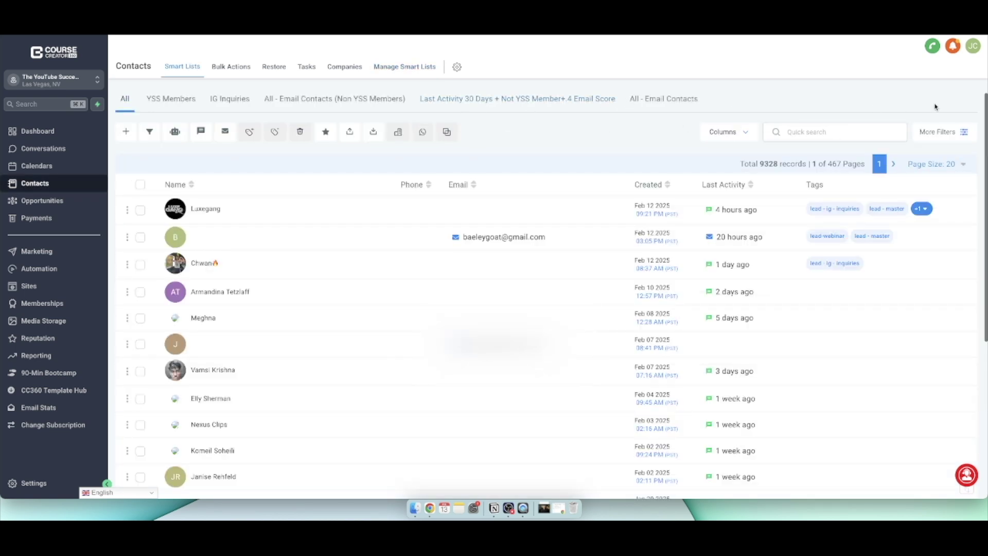
{"action": "left_click", "coordinate": [938, 132]}
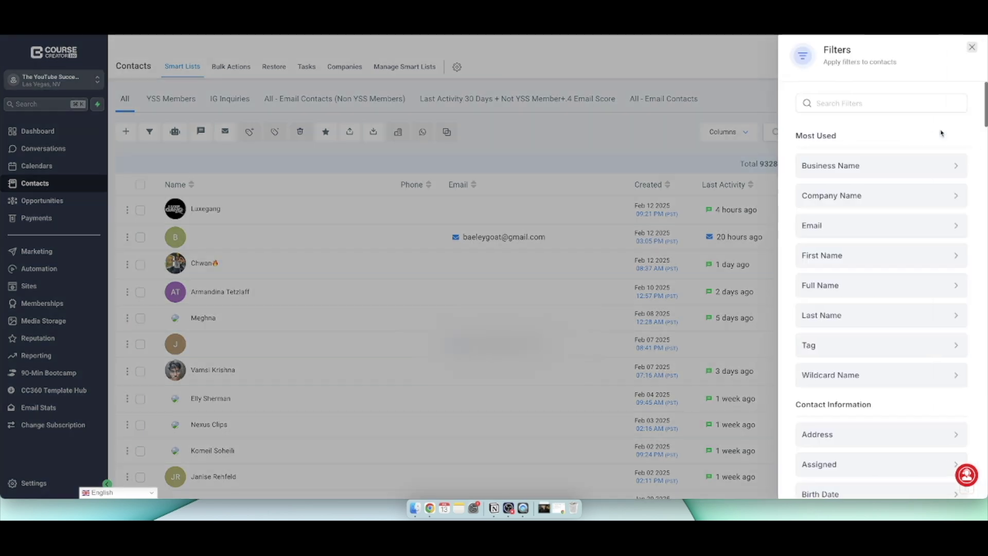
{"action": "scroll", "coordinate": [844, 308], "scroll_direction": "down", "scroll_amount": 6}
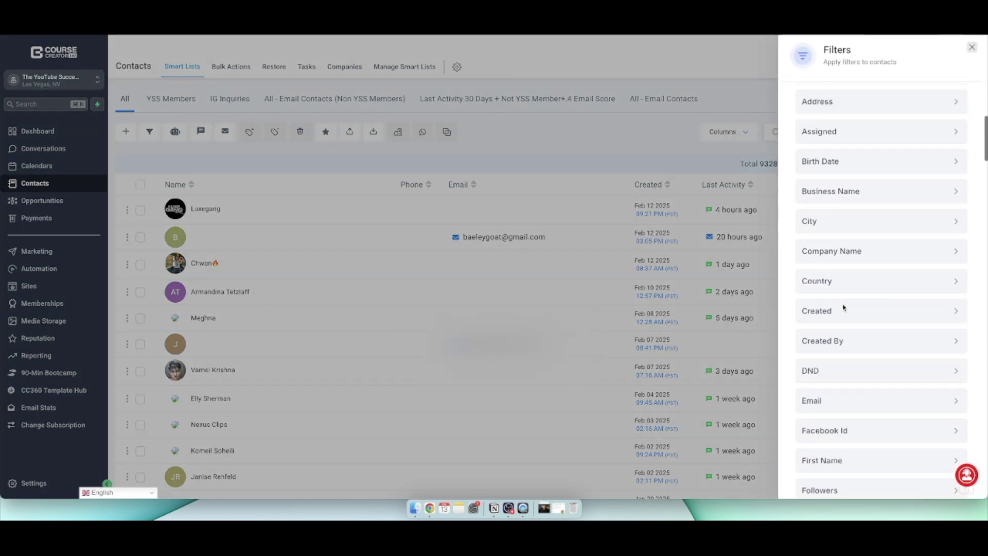
{"action": "scroll", "coordinate": [844, 307], "scroll_direction": "down", "scroll_amount": 3}
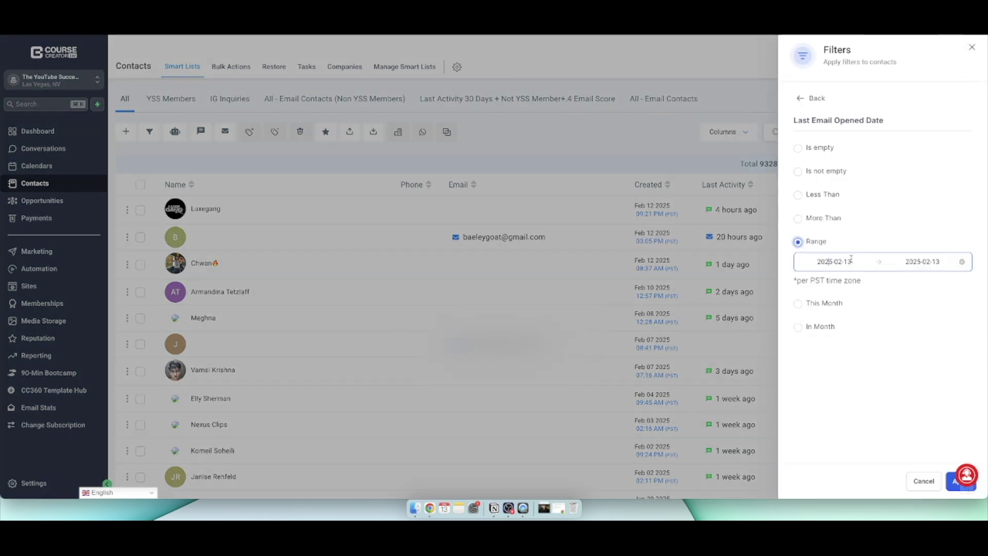
{"action": "left_click", "coordinate": [851, 260]}
{"action": "key", "text": "BackSpace"}
{"action": "type", "text": "4"}
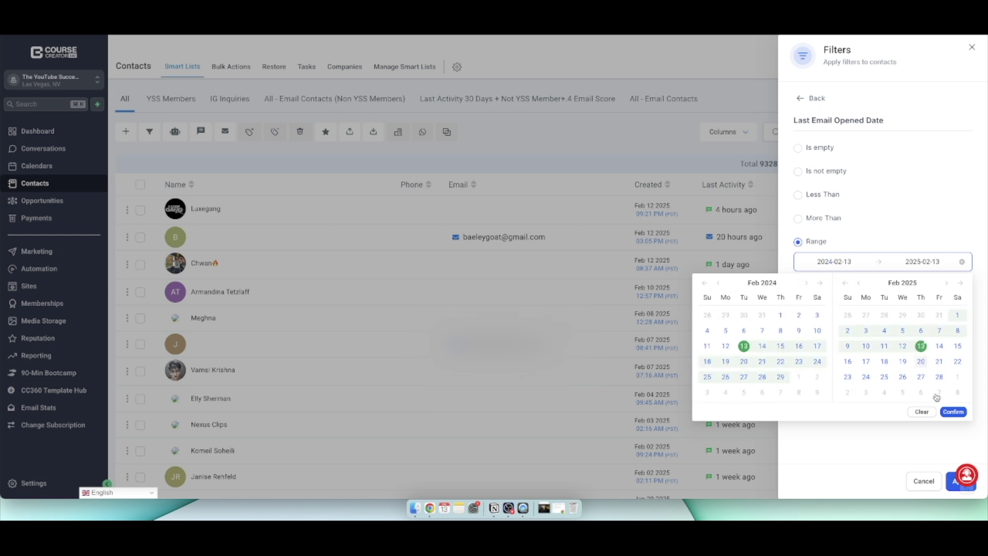
{"action": "left_click", "coordinate": [953, 411]}
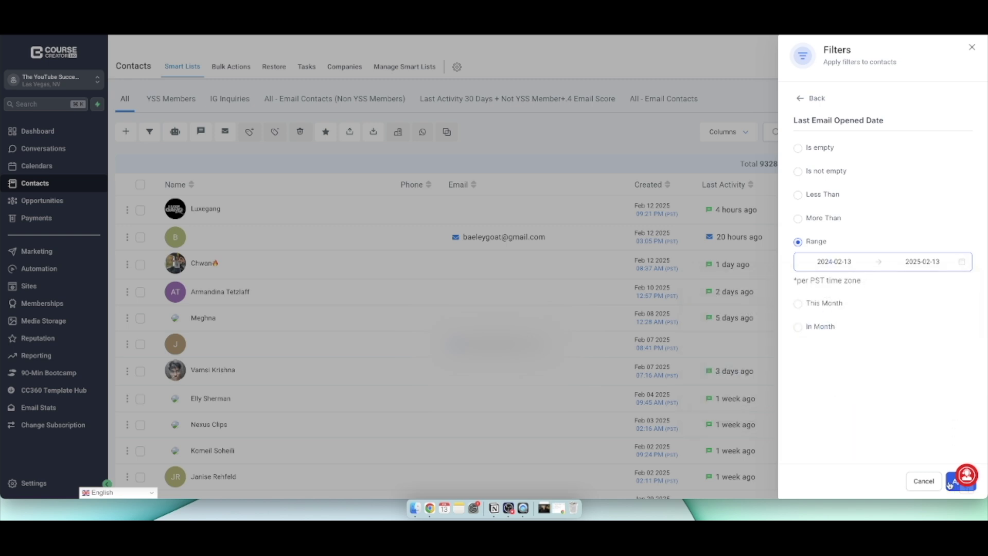
{"action": "left_click", "coordinate": [956, 480]}
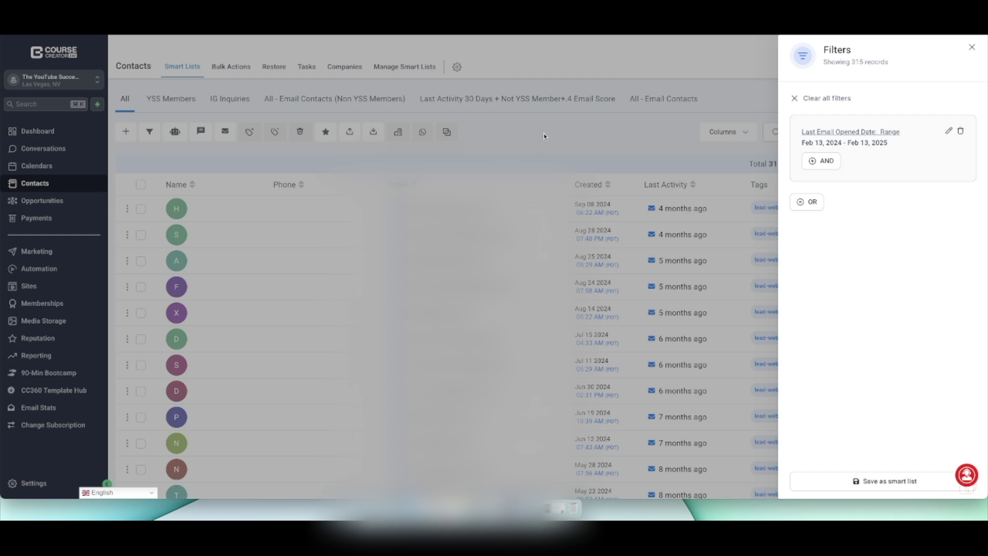
{"action": "left_click", "coordinate": [544, 136]}
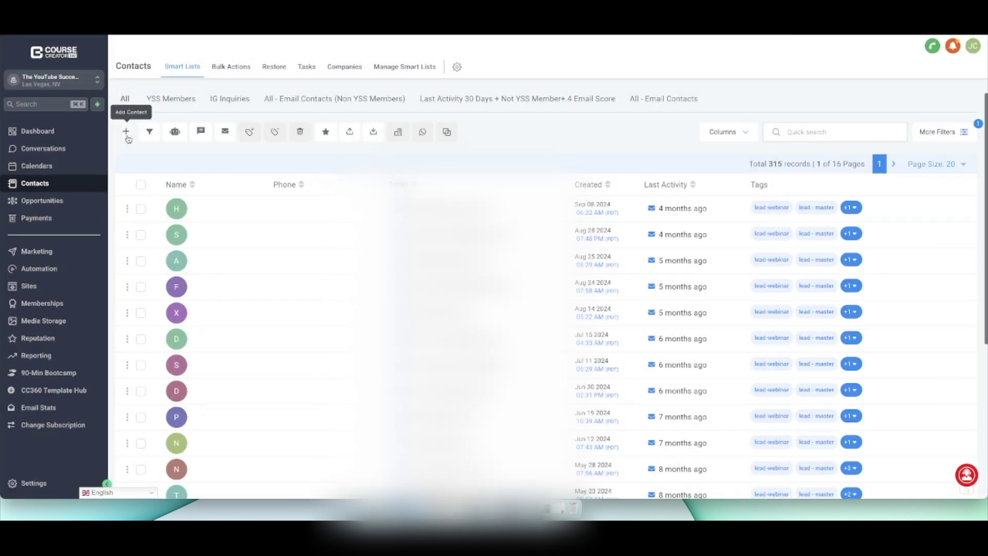
Step: Review the applied contact filter, and open the Last Activity 30 Days + Not YSS Member+.4 Email Score smart list
{"action": "left_click", "coordinate": [950, 134]}
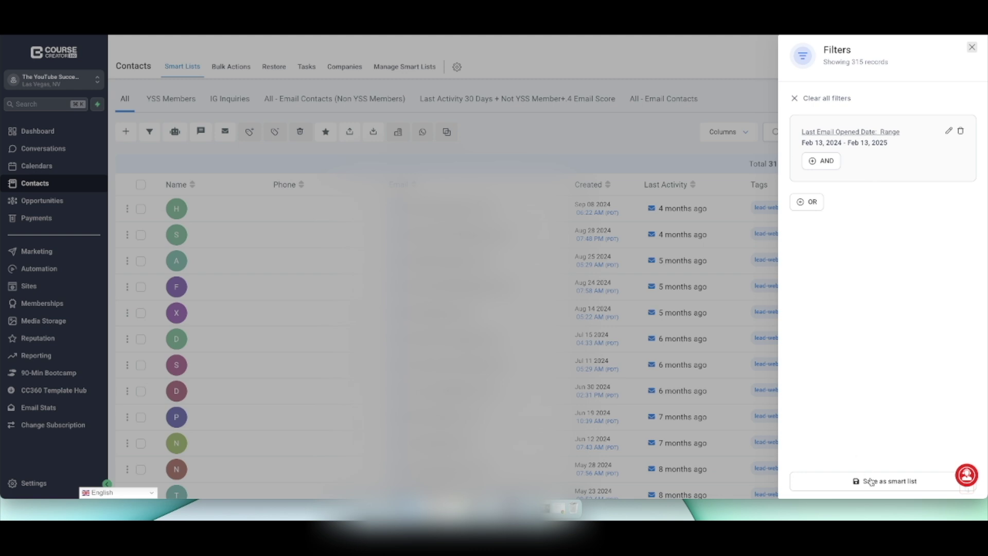
{"action": "left_click", "coordinate": [568, 123]}
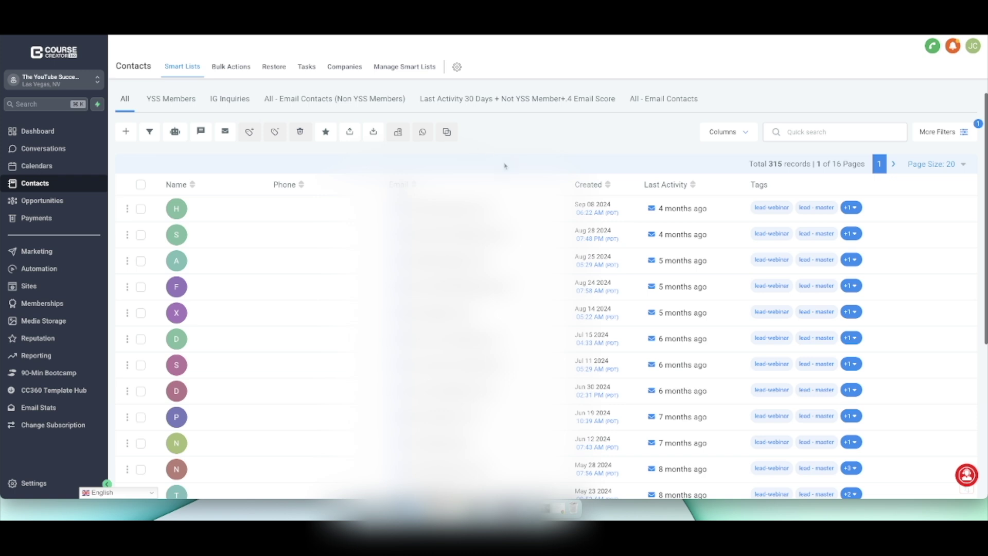
{"action": "left_click", "coordinate": [531, 99]}
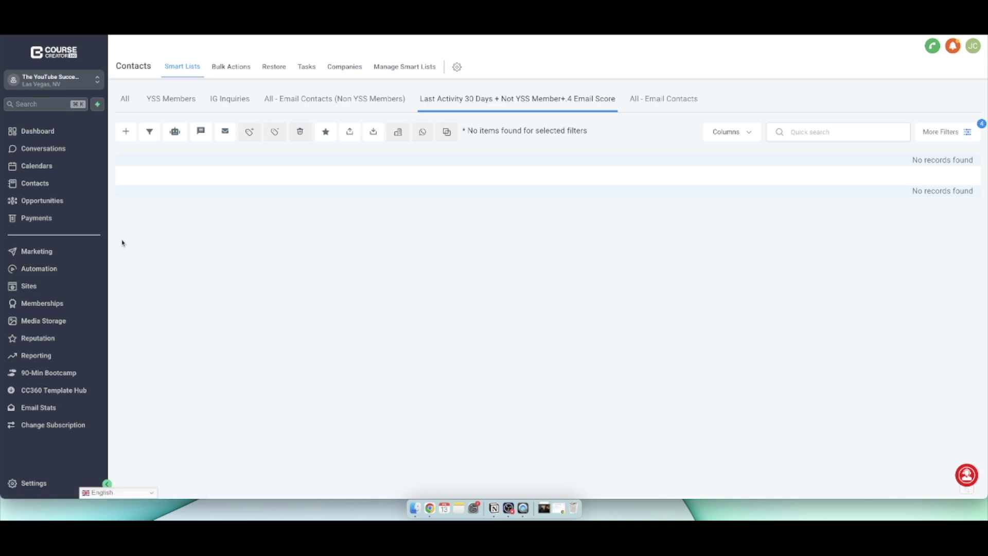
Step: Move the only opportunity in the 1 - Acquisition pipeline to Nurture - Initial Outreach, and on to Nurture - Long Term
{"action": "left_click", "coordinate": [61, 200]}
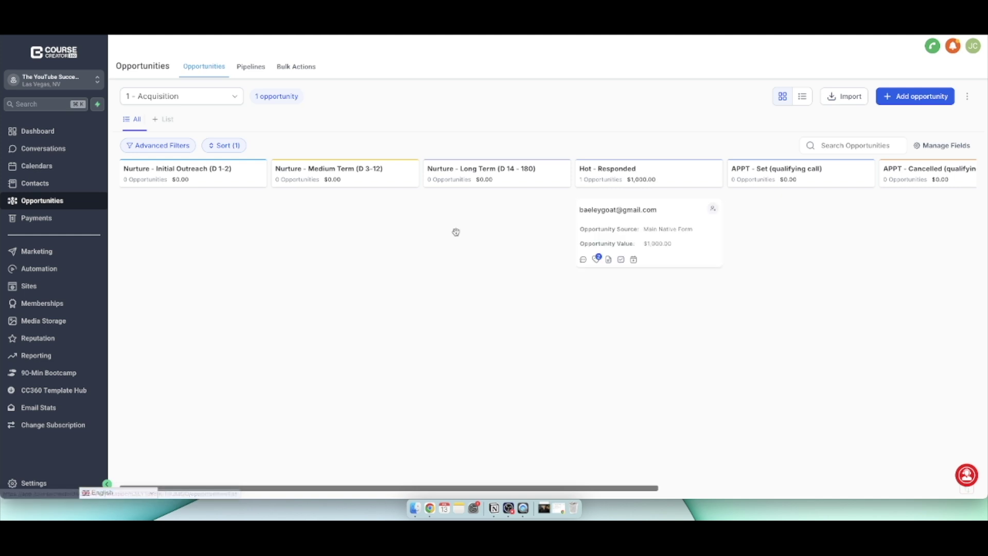
{"action": "left_click_drag", "start_coordinate": [617, 229], "coordinate": [203, 225]}
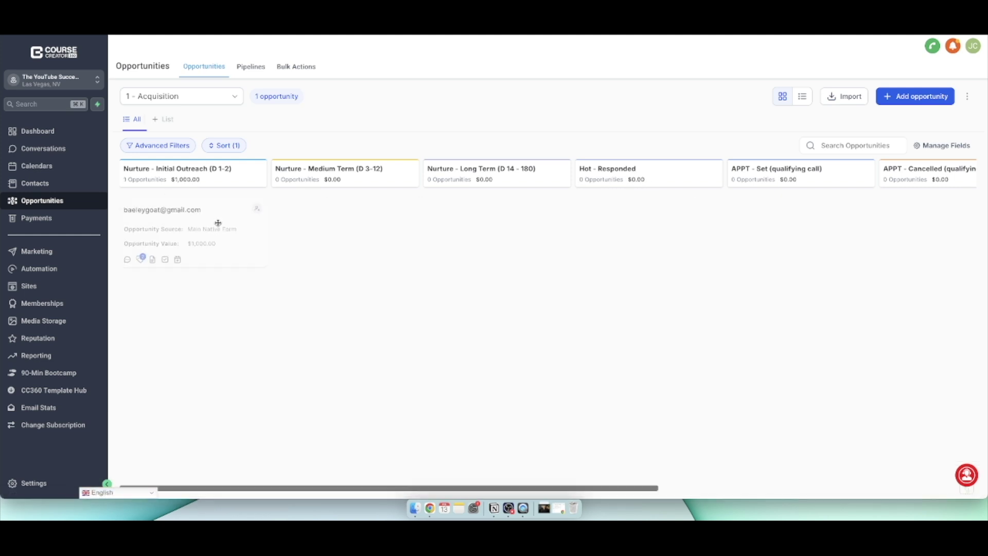
{"action": "left_click_drag", "start_coordinate": [219, 223], "coordinate": [524, 226]}
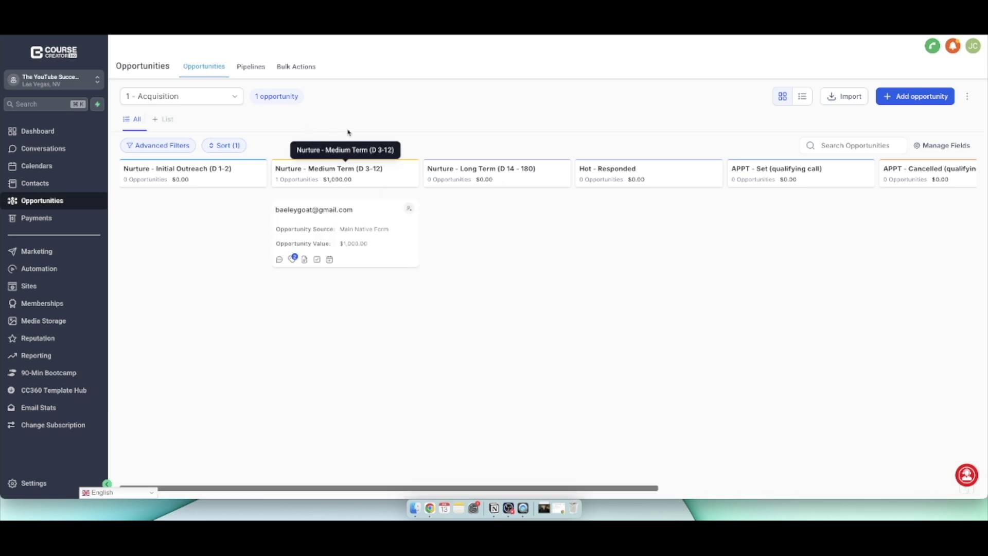
Step: Review the available pipelines, the 1 - Acquisition pipeline's edit form and the opportunity bulk actions, and return to the opportunities board
{"action": "left_click", "coordinate": [189, 100]}
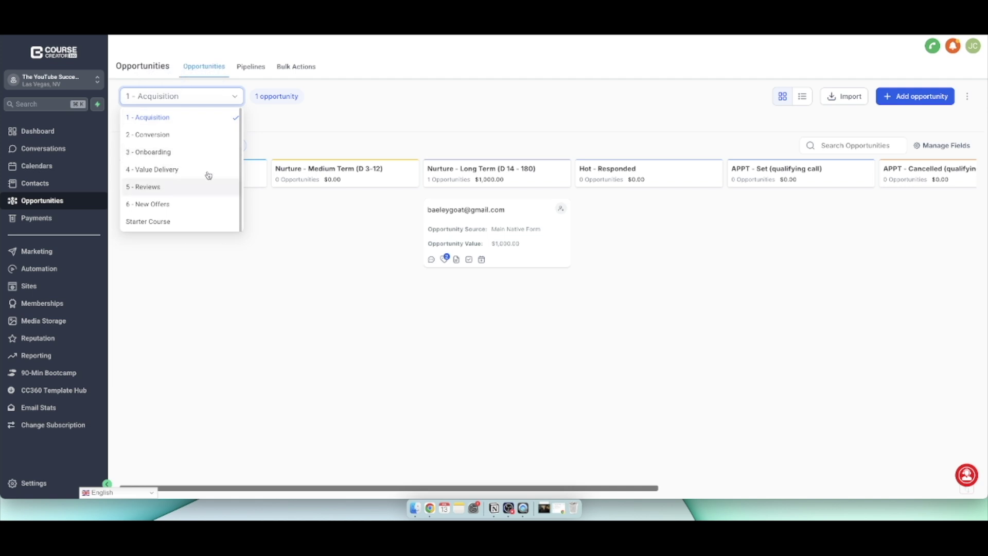
{"action": "left_click", "coordinate": [968, 96]}
{"action": "left_click", "coordinate": [176, 162]}
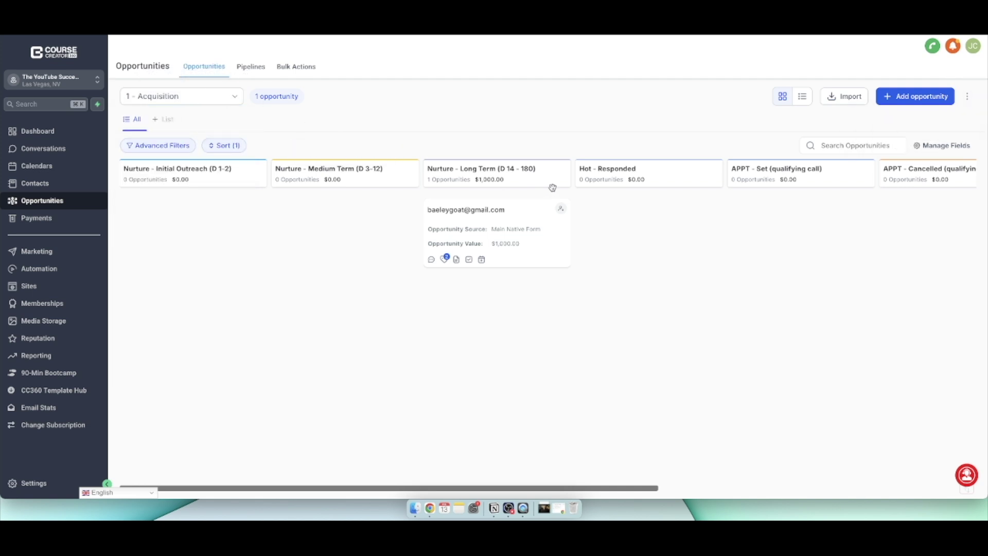
{"action": "left_click", "coordinate": [246, 69]}
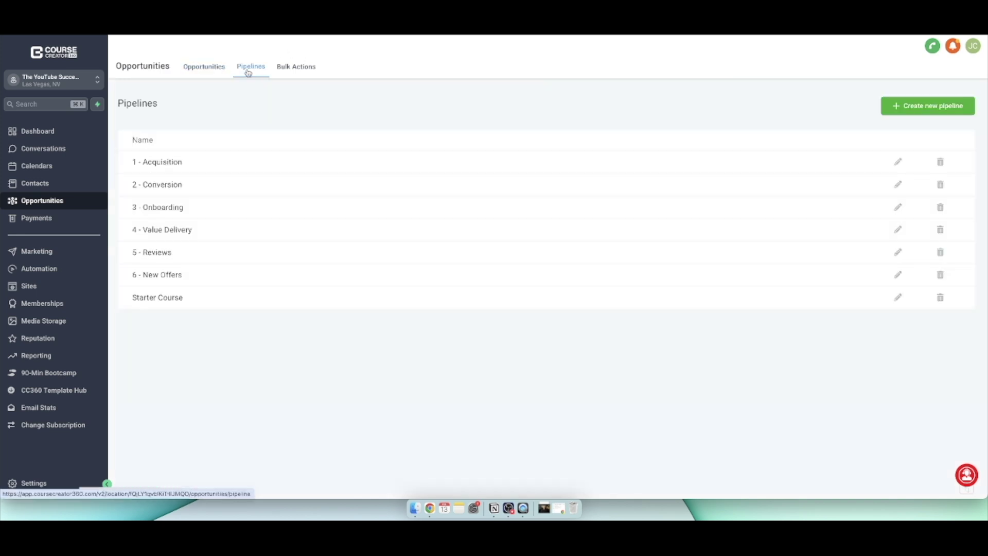
{"action": "left_click", "coordinate": [898, 164]}
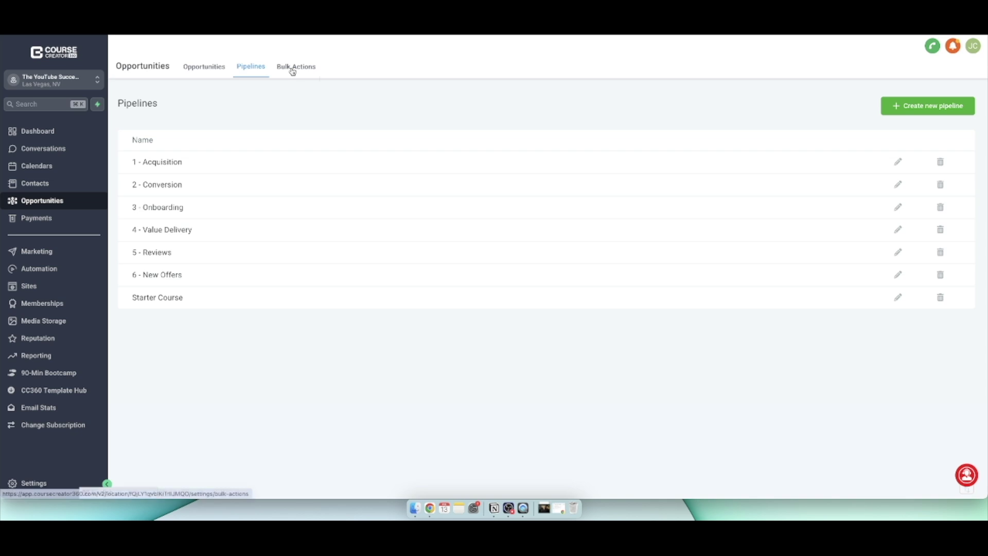
{"action": "left_click", "coordinate": [292, 69]}
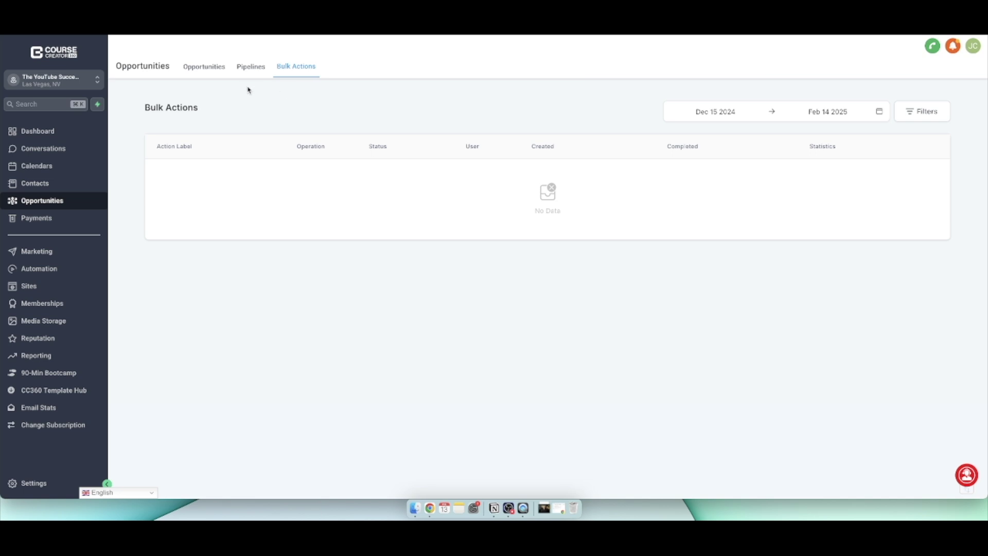
{"action": "left_click", "coordinate": [207, 72]}
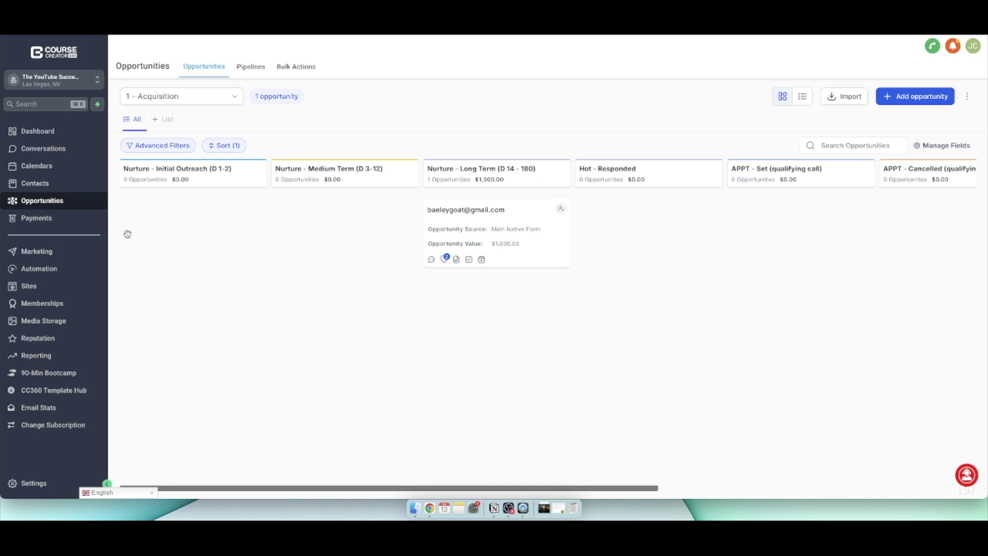
Step: Review the payments invoices, then the documents and contracts area with its import template library, and close the library
{"action": "left_click", "coordinate": [36, 218]}
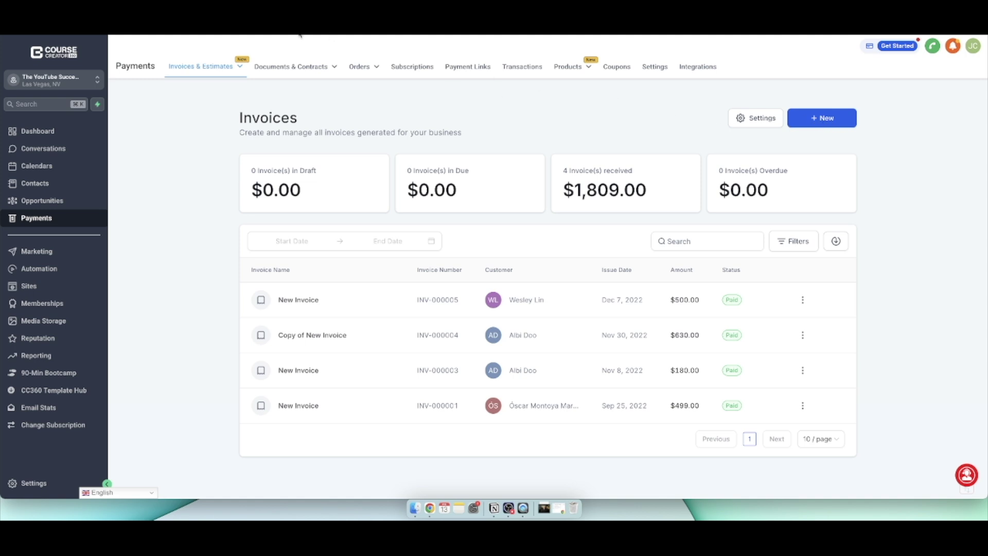
{"action": "mouse_move", "coordinate": [234, 67]}
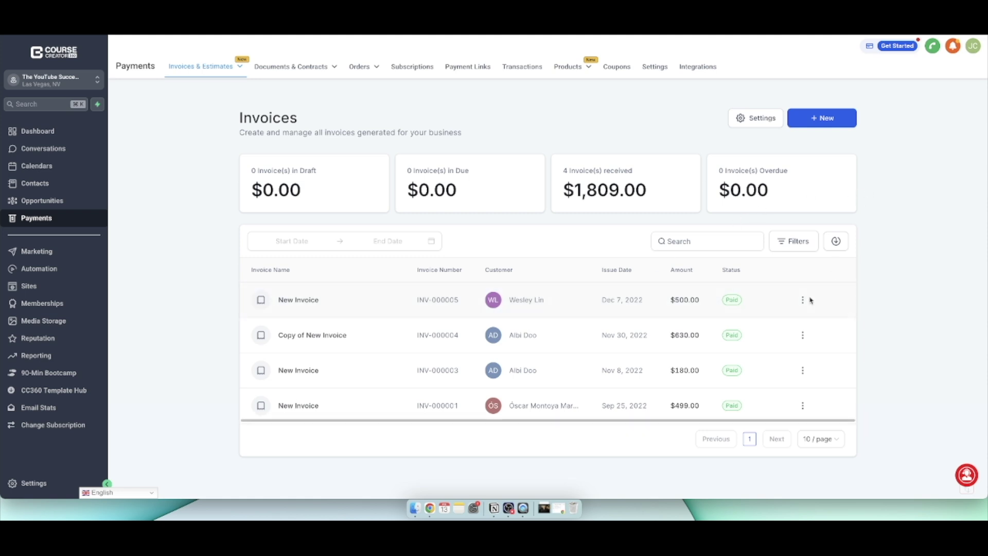
{"action": "mouse_move", "coordinate": [288, 67]}
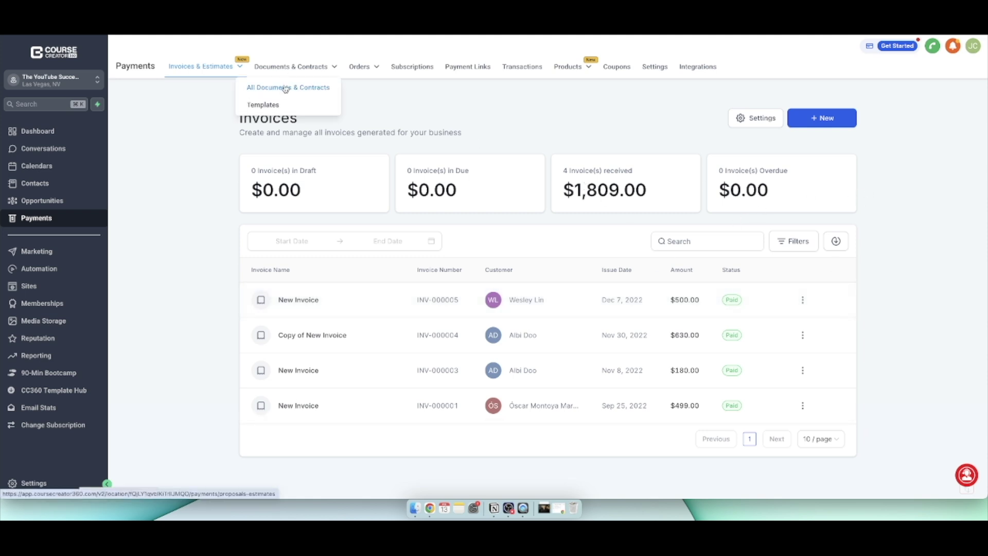
{"action": "left_click", "coordinate": [286, 88]}
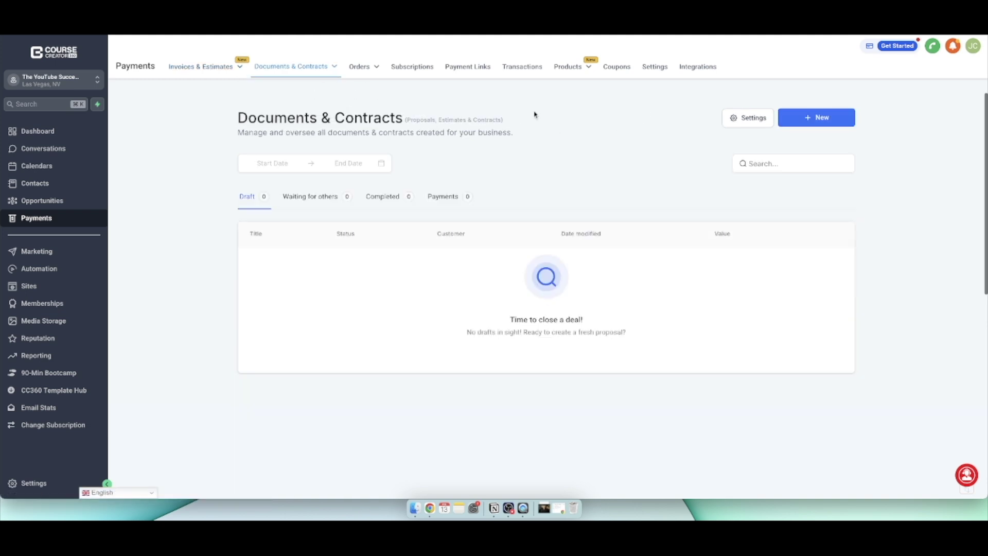
{"action": "left_click", "coordinate": [819, 118]}
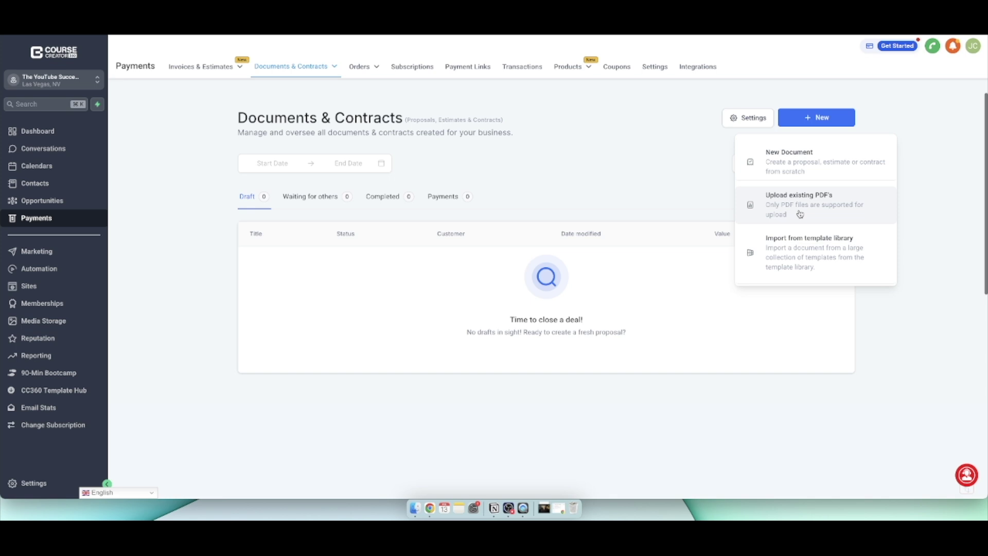
{"action": "left_click", "coordinate": [795, 251]}
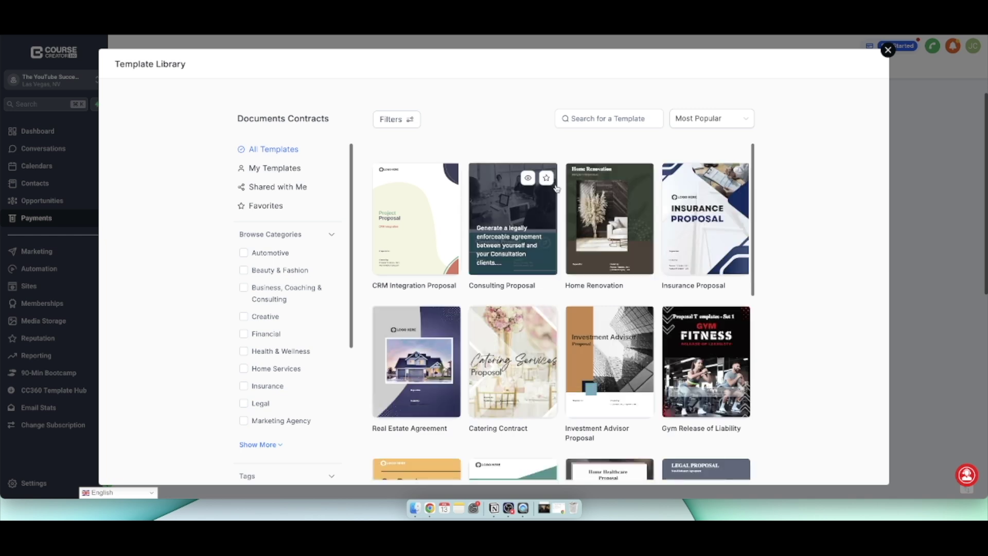
{"action": "left_click", "coordinate": [888, 50]}
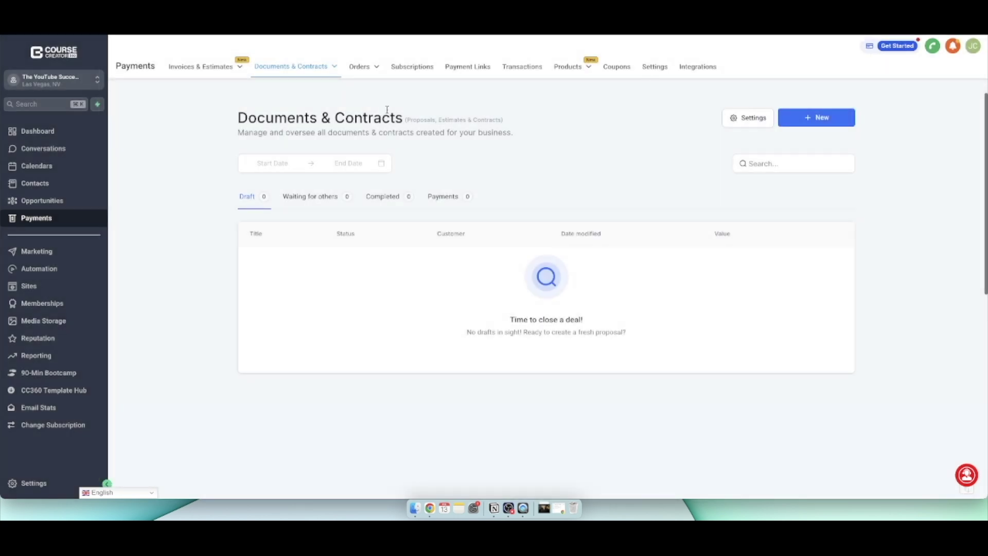
Step: Review the payment orders and the customer subscriptions
{"action": "left_click", "coordinate": [359, 74]}
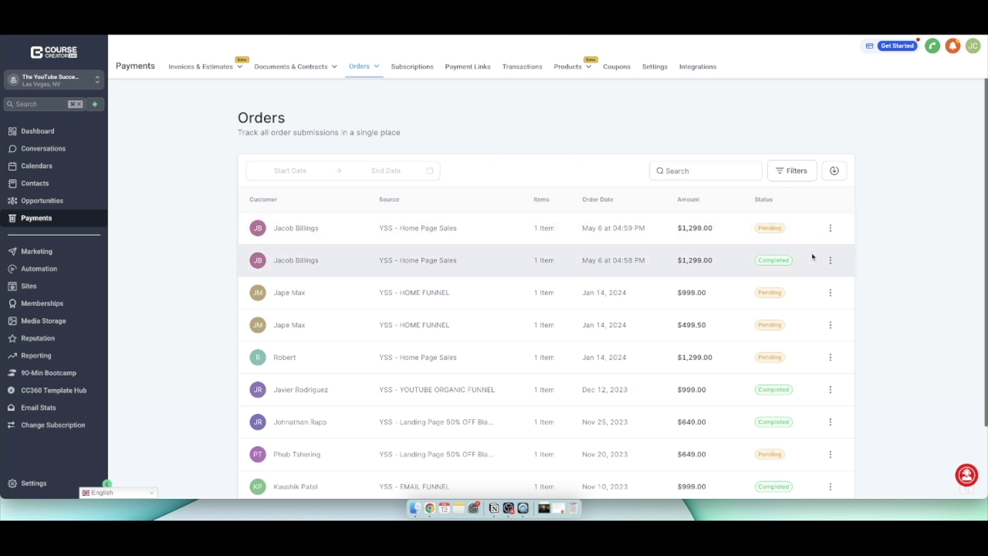
{"action": "left_click", "coordinate": [410, 71]}
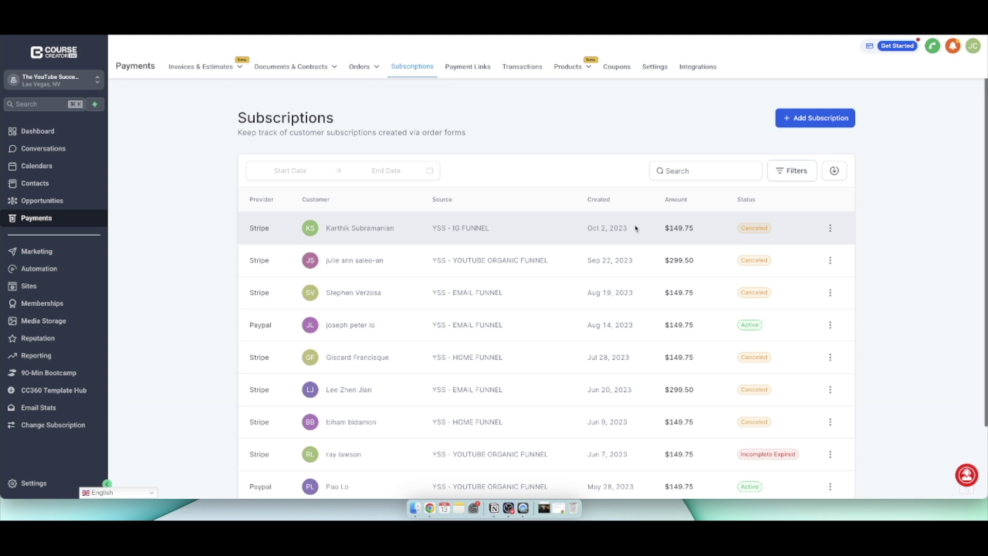
Step: Try to create a payment link for the The YouTube Success System Premium -$999 price
{"action": "left_click", "coordinate": [462, 70]}
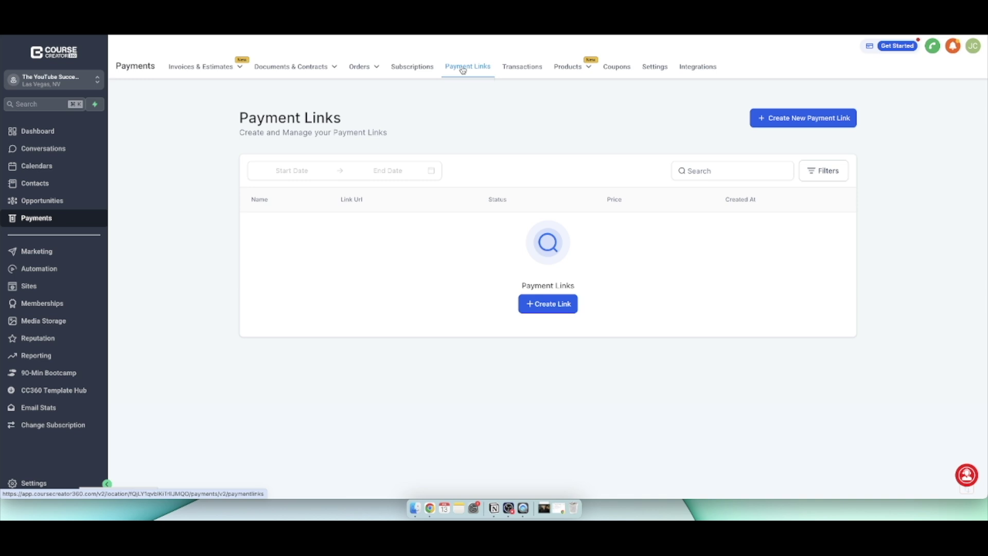
{"action": "left_click", "coordinate": [782, 121]}
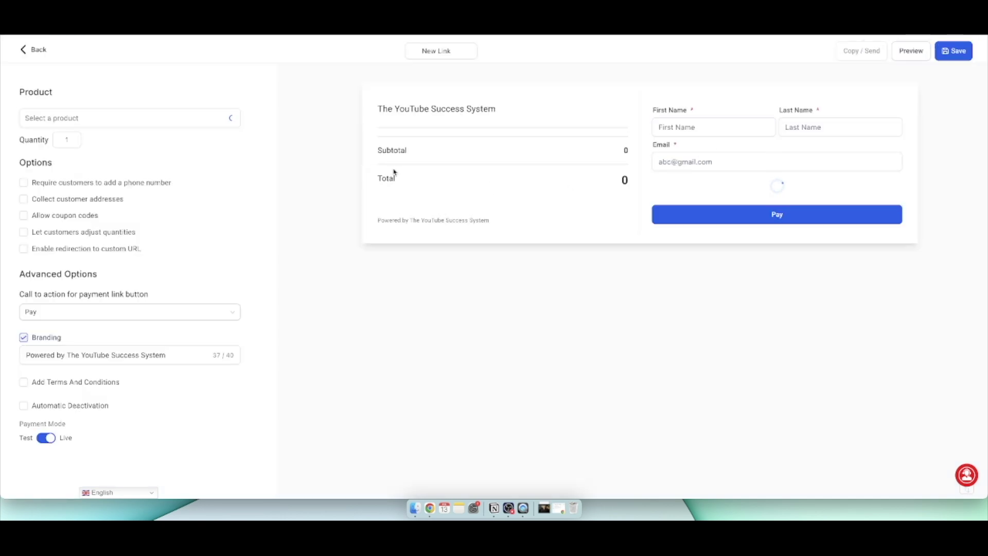
{"action": "left_click", "coordinate": [149, 122]}
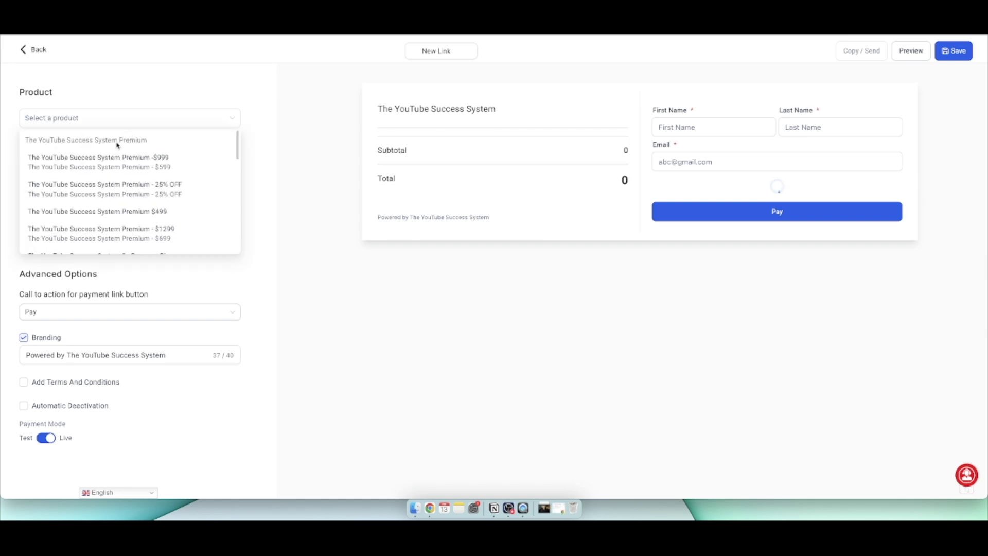
{"action": "left_click", "coordinate": [106, 164]}
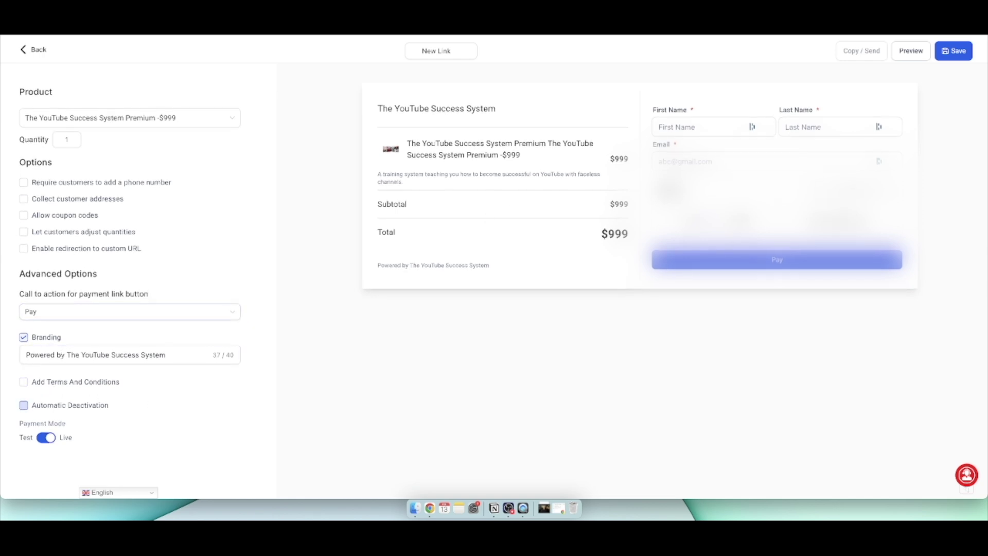
{"action": "left_click", "coordinate": [956, 55]}
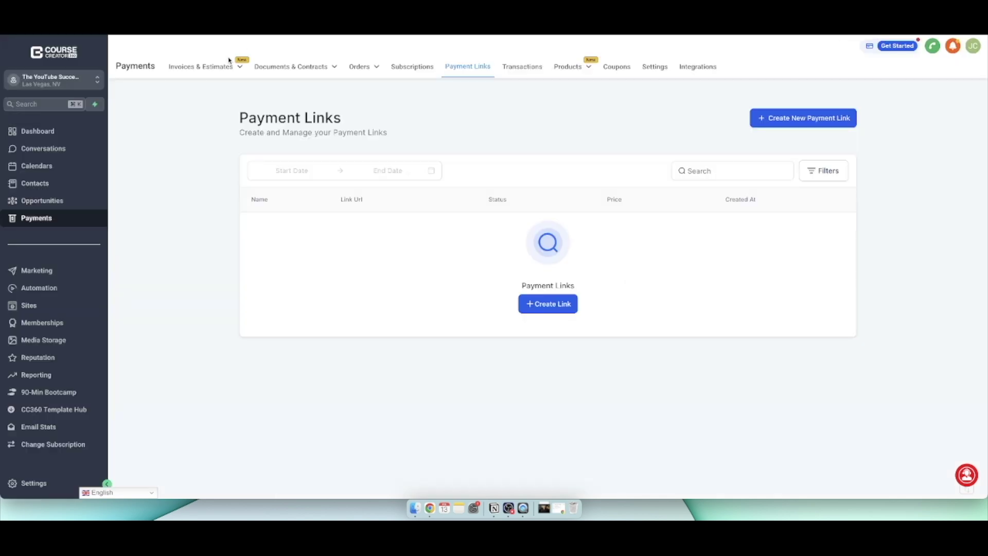
Step: Review the customer transactions and the list of products
{"action": "left_click", "coordinate": [513, 68]}
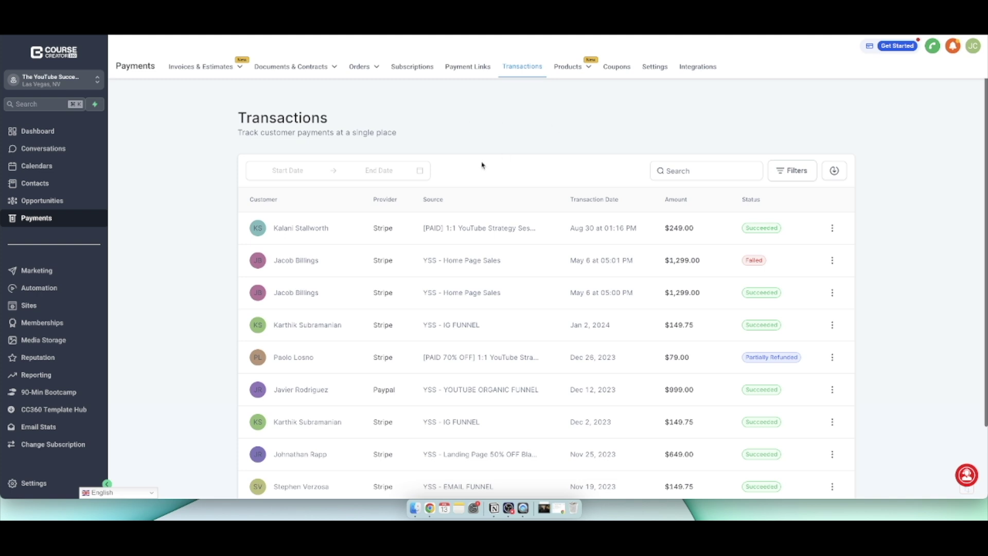
{"action": "mouse_move", "coordinate": [556, 67]}
{"action": "left_click", "coordinate": [547, 87]}
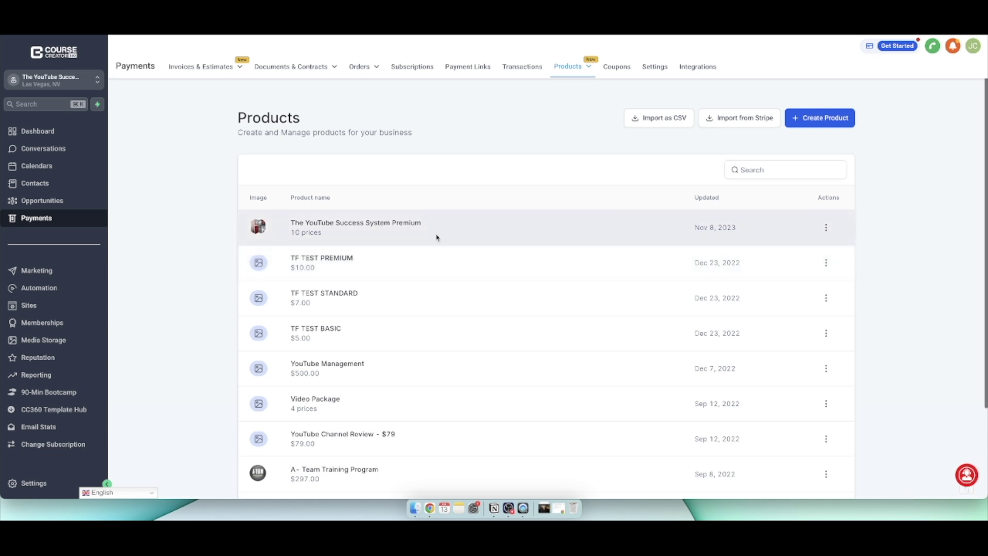
{"action": "scroll", "coordinate": [437, 237], "scroll_direction": "down", "scroll_amount": 3}
{"action": "scroll", "coordinate": [437, 237], "scroll_direction": "up", "scroll_amount": 3}
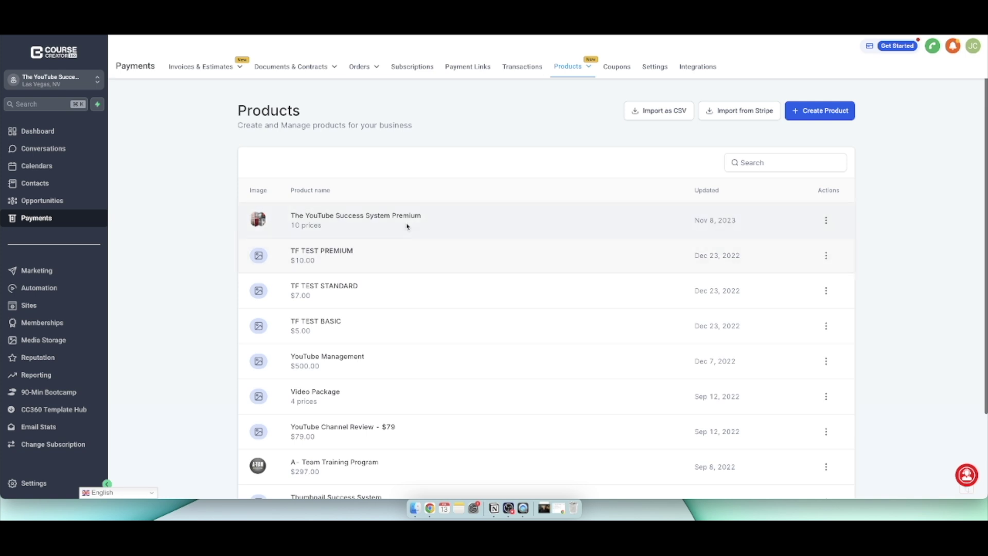
Step: Open The YouTube Success System Premium product and examine its product information, tax options, prices and additional information
{"action": "left_click", "coordinate": [391, 220]}
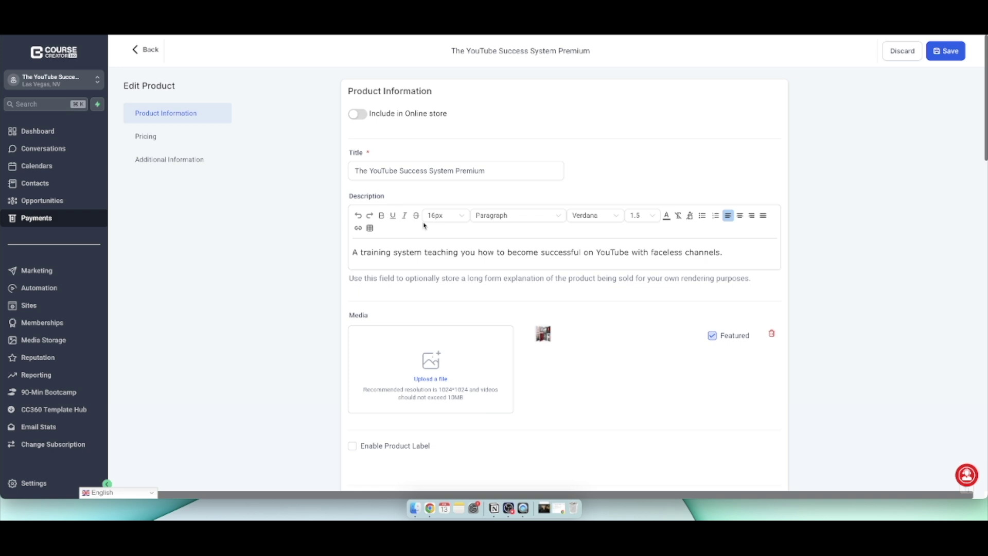
{"action": "scroll", "coordinate": [445, 242], "scroll_direction": "down", "scroll_amount": 2}
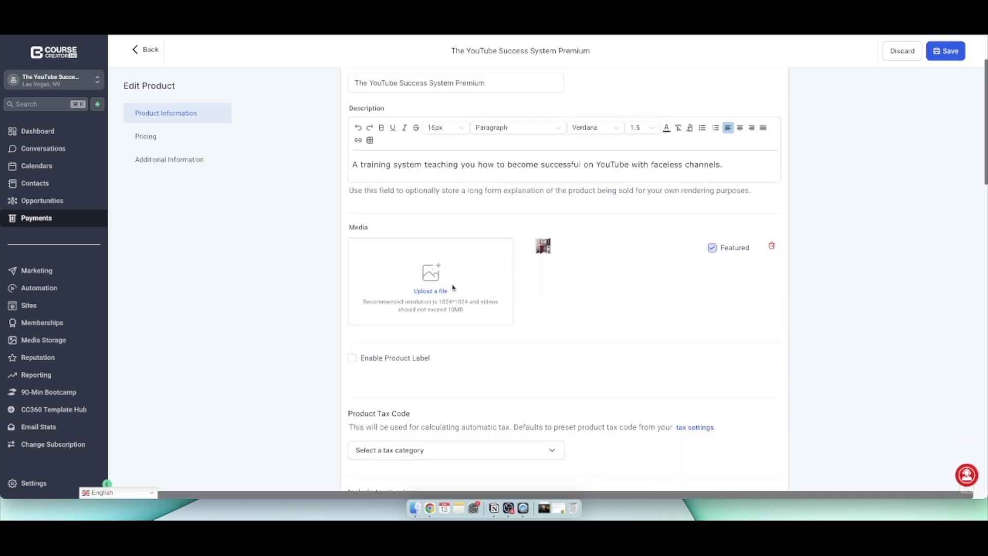
{"action": "scroll", "coordinate": [453, 288], "scroll_direction": "down", "scroll_amount": 6}
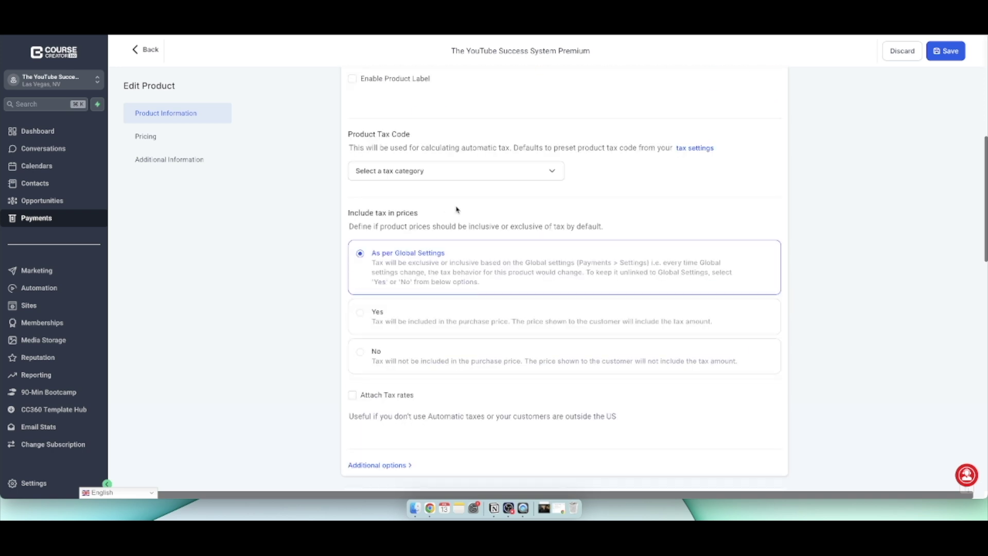
{"action": "scroll", "coordinate": [404, 288], "scroll_direction": "down", "scroll_amount": 3}
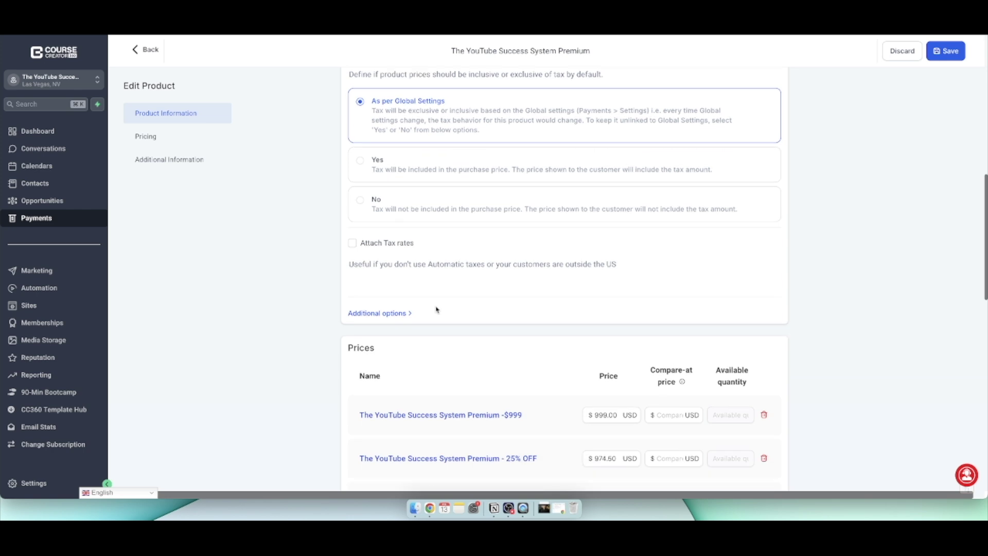
{"action": "scroll", "coordinate": [437, 310], "scroll_direction": "down", "scroll_amount": 3}
{"action": "scroll", "coordinate": [477, 256], "scroll_direction": "down", "scroll_amount": 1}
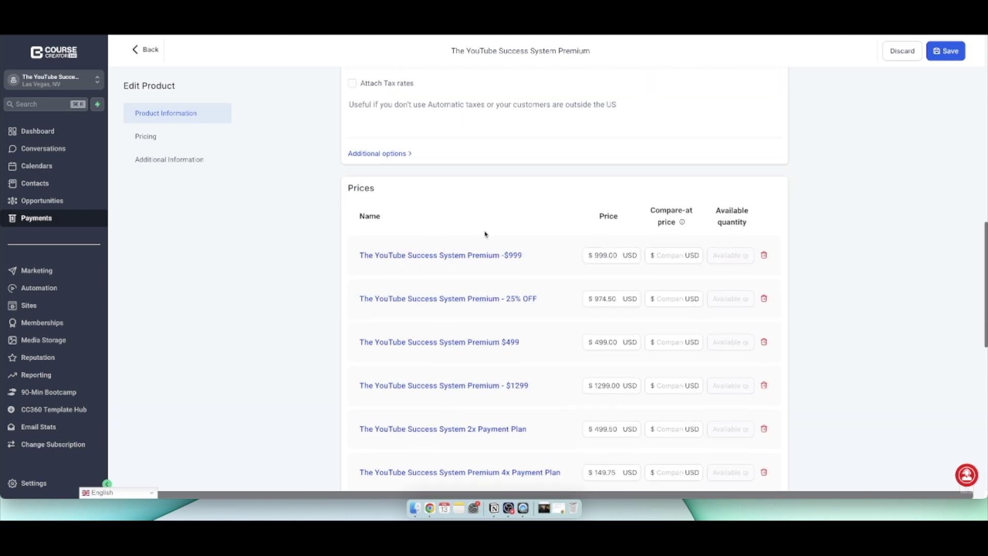
{"action": "scroll", "coordinate": [520, 257], "scroll_direction": "down", "scroll_amount": 2}
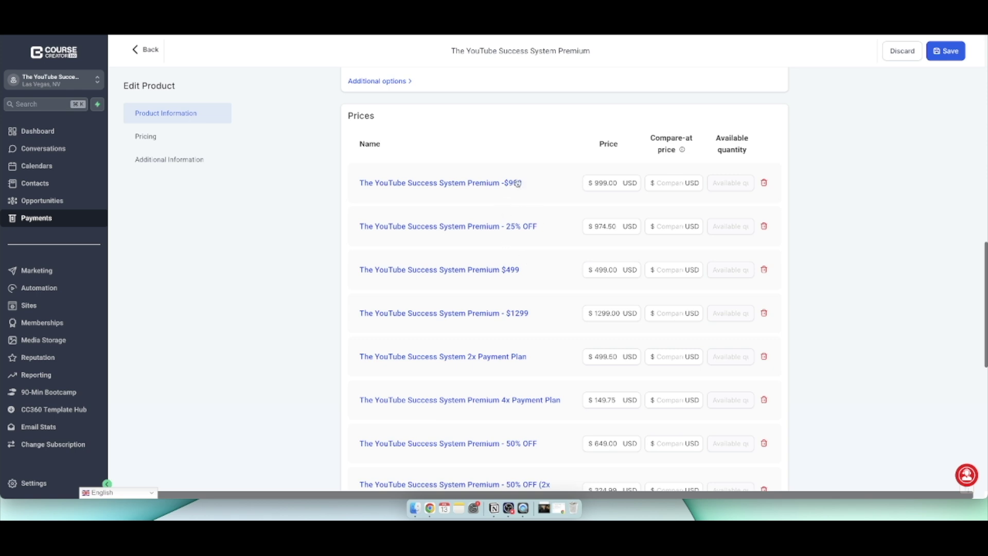
{"action": "scroll", "coordinate": [517, 249], "scroll_direction": "down", "scroll_amount": 5}
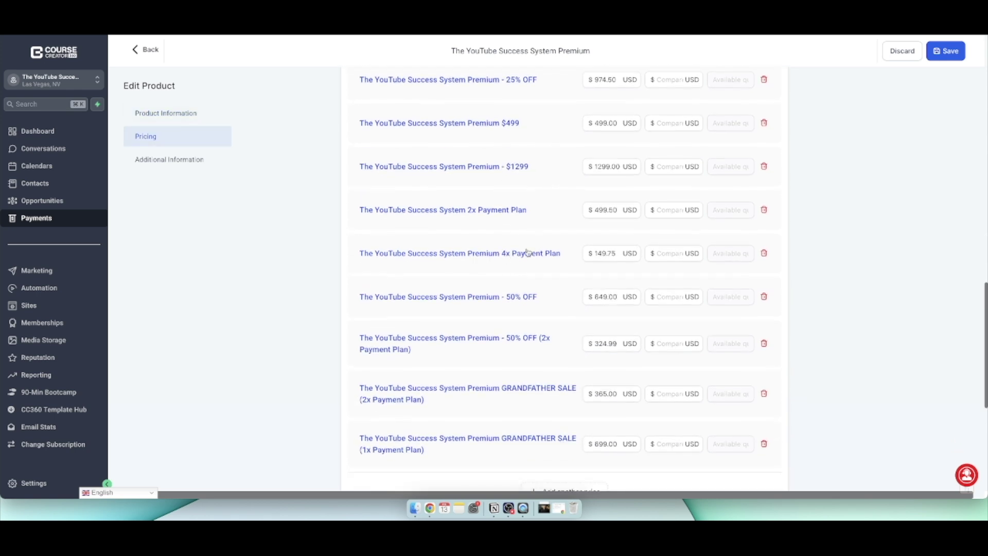
{"action": "scroll", "coordinate": [499, 260], "scroll_direction": "down", "scroll_amount": 5}
{"action": "scroll", "coordinate": [502, 260], "scroll_direction": "down", "scroll_amount": 5}
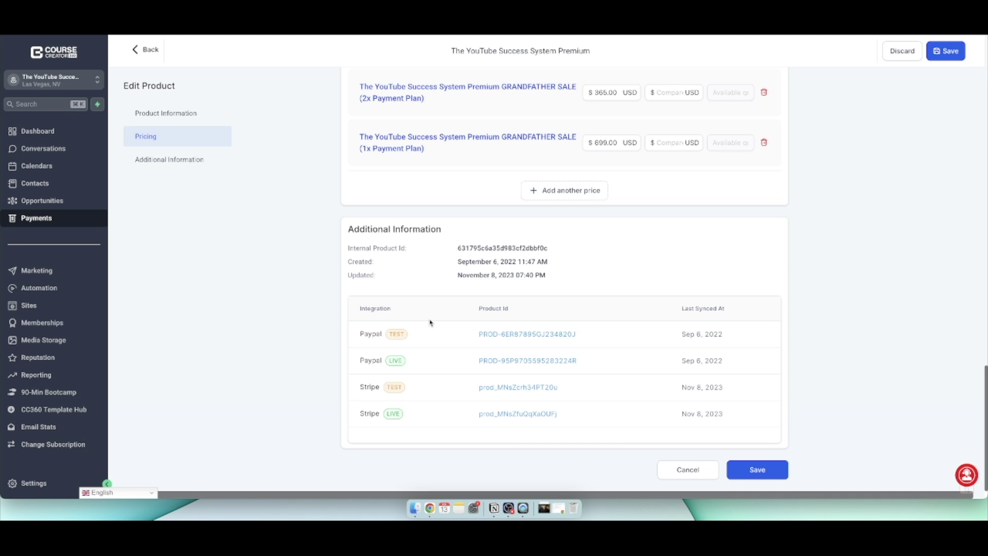
{"action": "scroll", "coordinate": [368, 137], "scroll_direction": "up", "scroll_amount": 15}
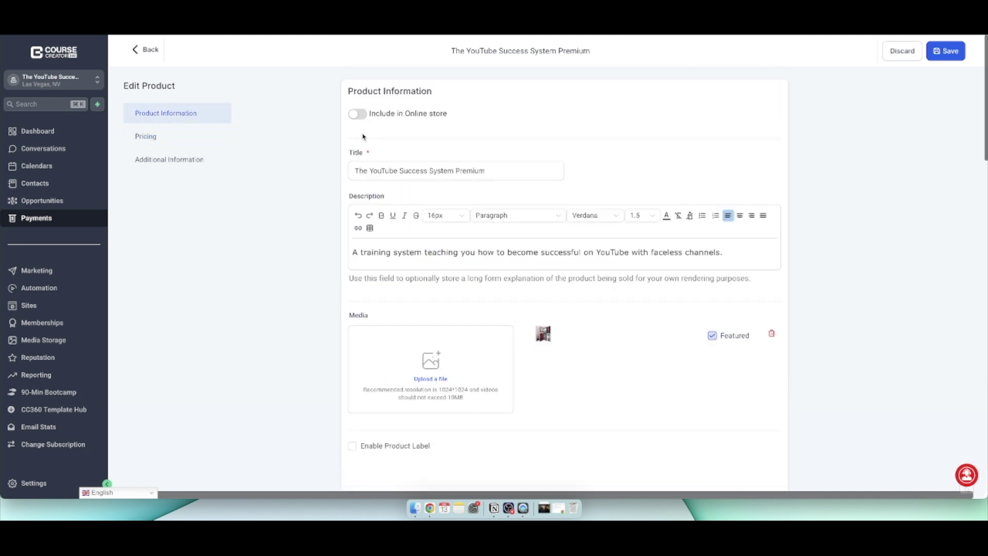
{"action": "scroll", "coordinate": [419, 212], "scroll_direction": "down", "scroll_amount": 10}
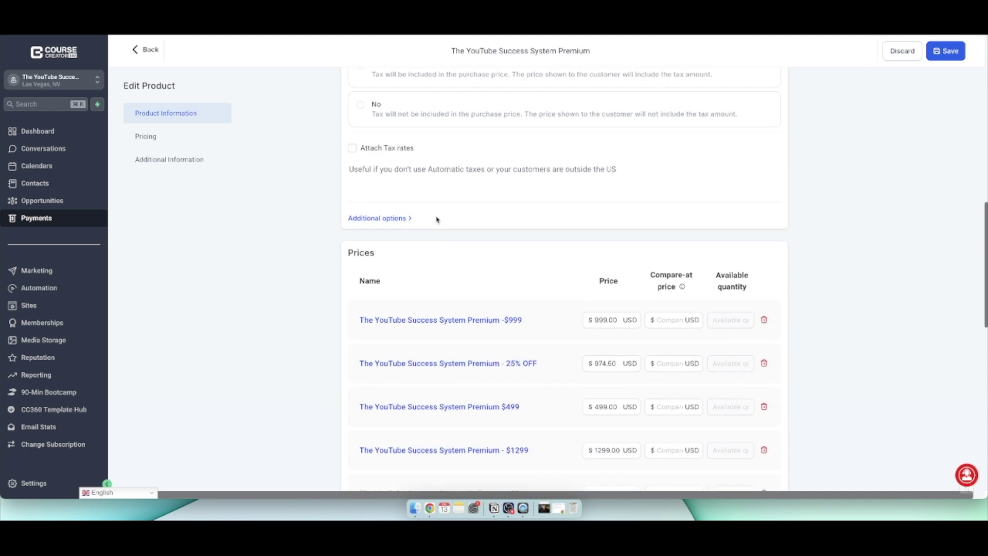
{"action": "scroll", "coordinate": [597, 334], "scroll_direction": "down", "scroll_amount": 4}
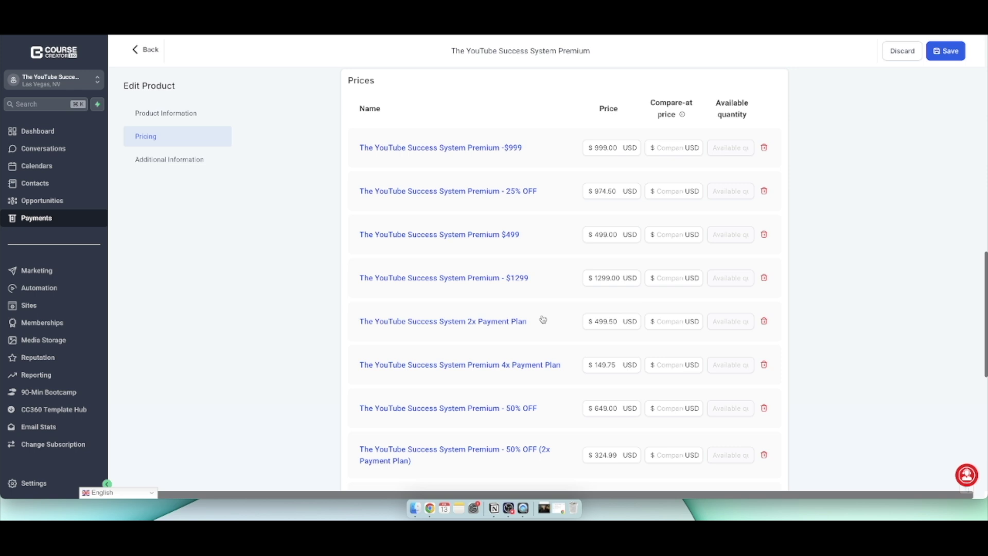
{"action": "scroll", "coordinate": [543, 319], "scroll_direction": "down", "scroll_amount": 5}
{"action": "scroll", "coordinate": [550, 309], "scroll_direction": "up", "scroll_amount": 8}
{"action": "scroll", "coordinate": [565, 292], "scroll_direction": "down", "scroll_amount": 10}
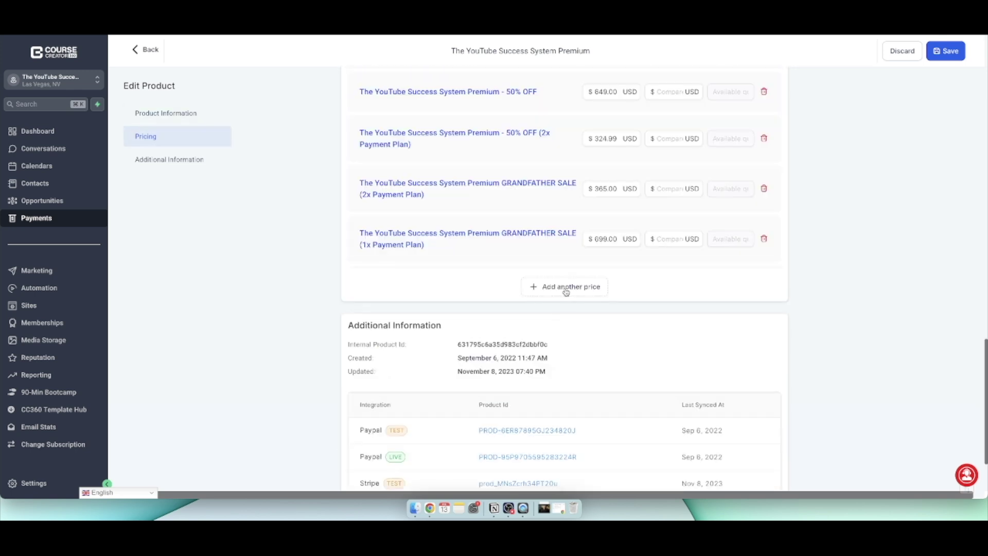
Step: Add a recurring price named The YouTube Success System 5x Payment Plan to the product, with a $50 amount and 5 payments
{"action": "left_click", "coordinate": [566, 292]}
{"action": "left_click", "coordinate": [472, 301]}
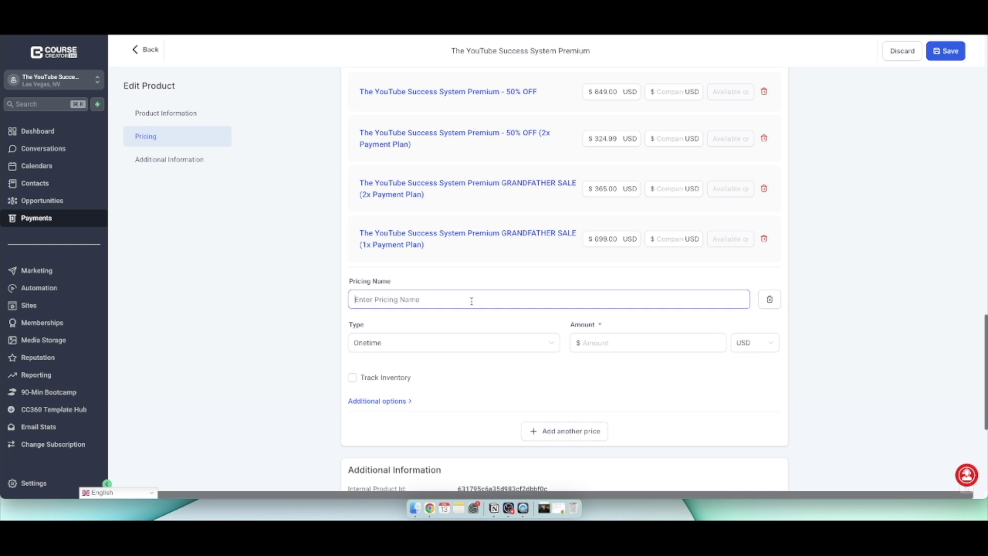
{"action": "type", "text": "The YouTube Success System 5x Payment Plan"}
{"action": "left_click", "coordinate": [417, 345]}
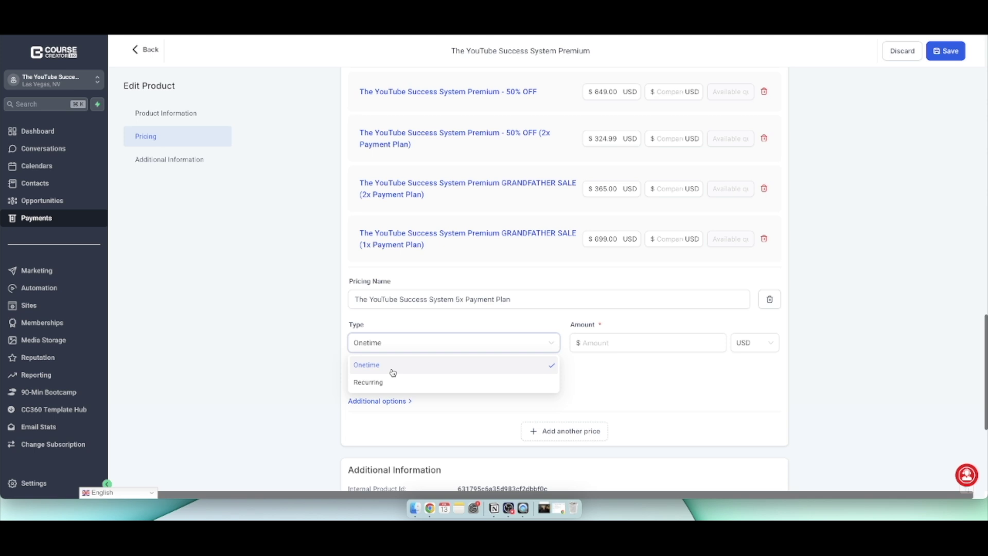
{"action": "left_click", "coordinate": [368, 382]}
{"action": "left_click", "coordinate": [612, 343]}
{"action": "type", "text": "50"}
{"action": "scroll", "coordinate": [464, 412], "scroll_direction": "down", "scroll_amount": 1}
{"action": "left_click", "coordinate": [443, 425]}
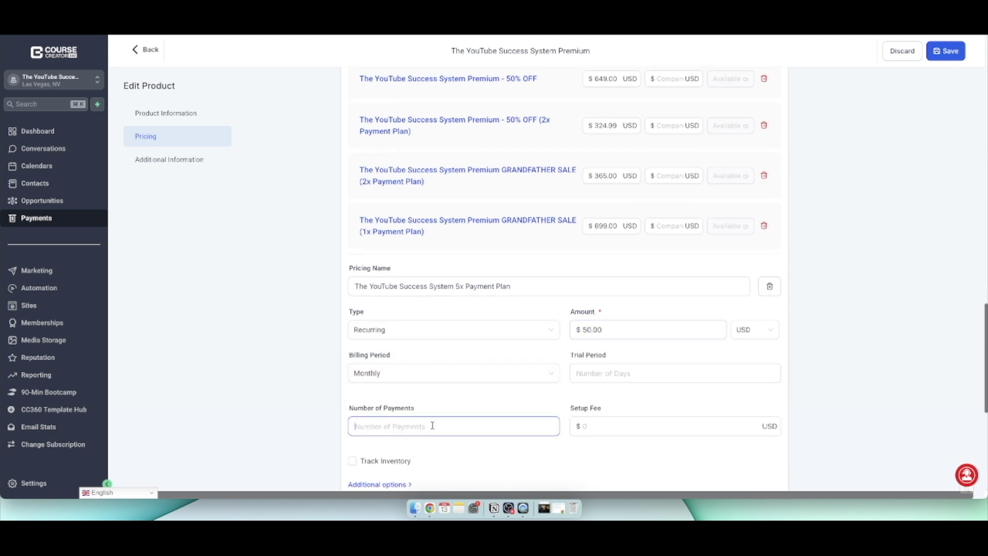
{"action": "type", "text": "5"}
{"action": "scroll", "coordinate": [575, 356], "scroll_direction": "down", "scroll_amount": 3}
{"action": "scroll", "coordinate": [575, 326], "scroll_direction": "down", "scroll_amount": 1}
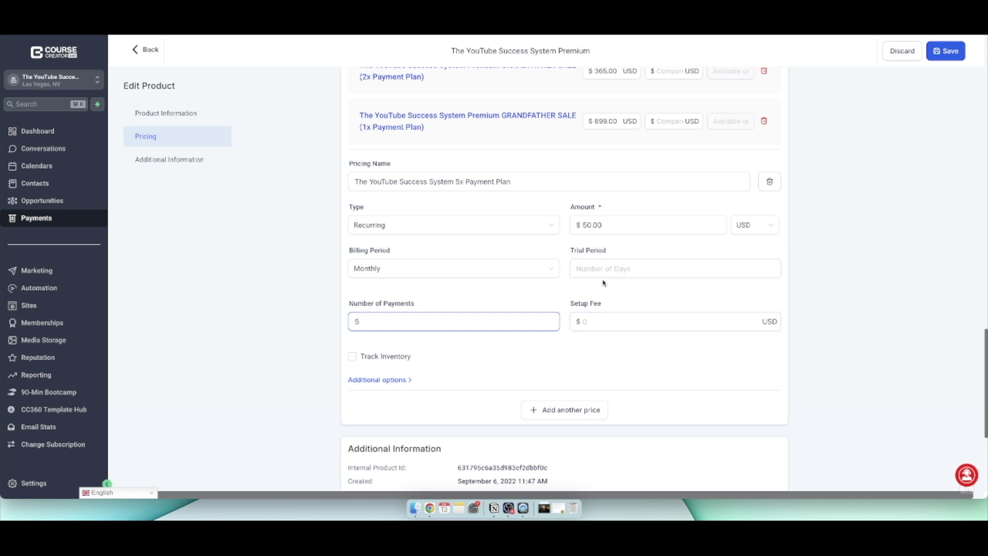
Step: Leave the product editor without saving and create a product collection named Course Collection
{"action": "scroll", "coordinate": [536, 315], "scroll_direction": "up", "scroll_amount": 15}
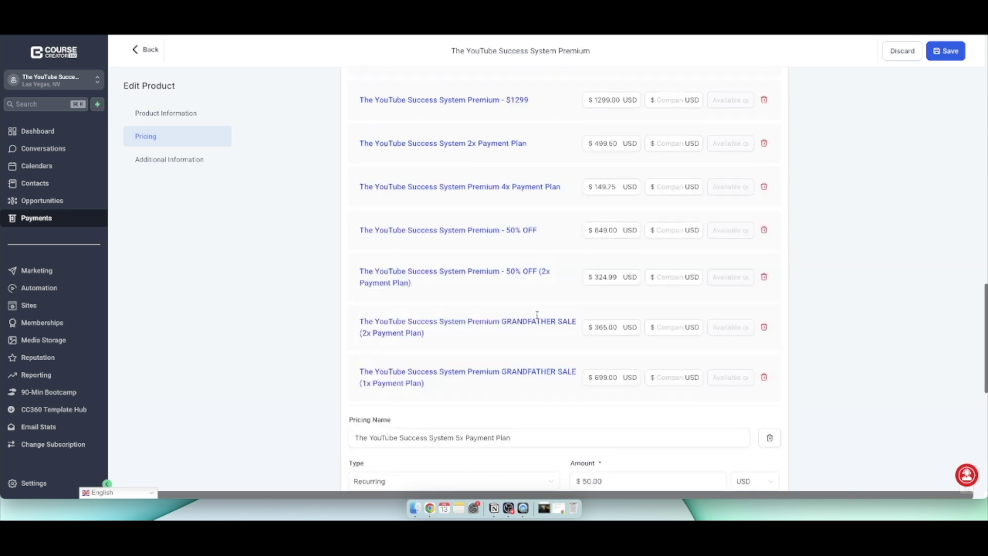
{"action": "left_click", "coordinate": [148, 50]}
{"action": "mouse_move", "coordinate": [571, 67]}
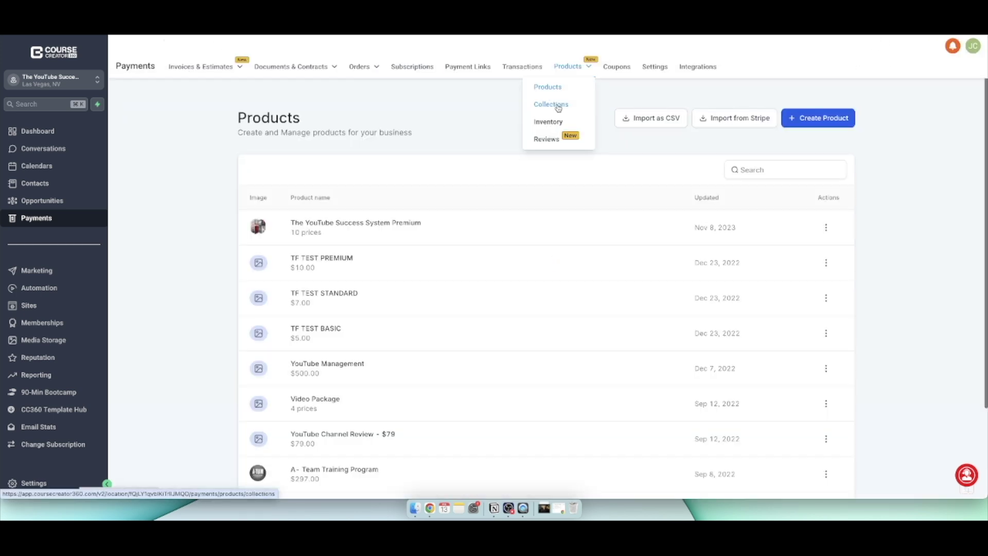
{"action": "left_click", "coordinate": [558, 107]}
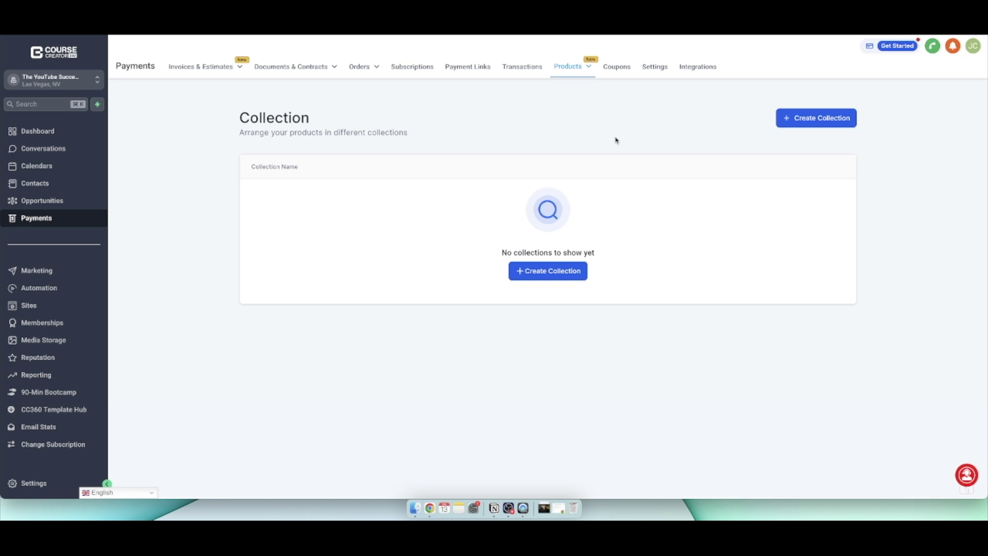
{"action": "left_click", "coordinate": [540, 272]}
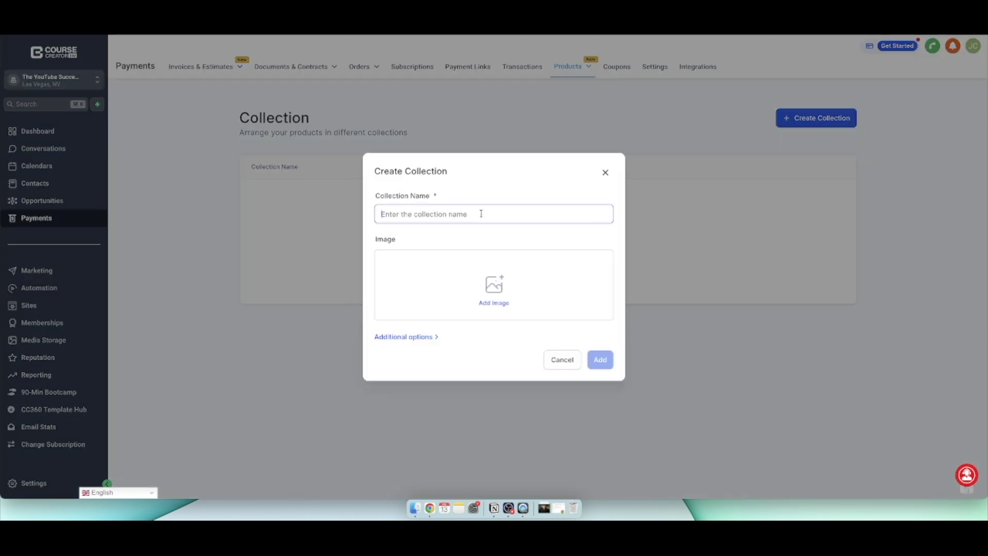
{"action": "type", "text": "Course Collection"}
{"action": "left_click", "coordinate": [406, 337]}
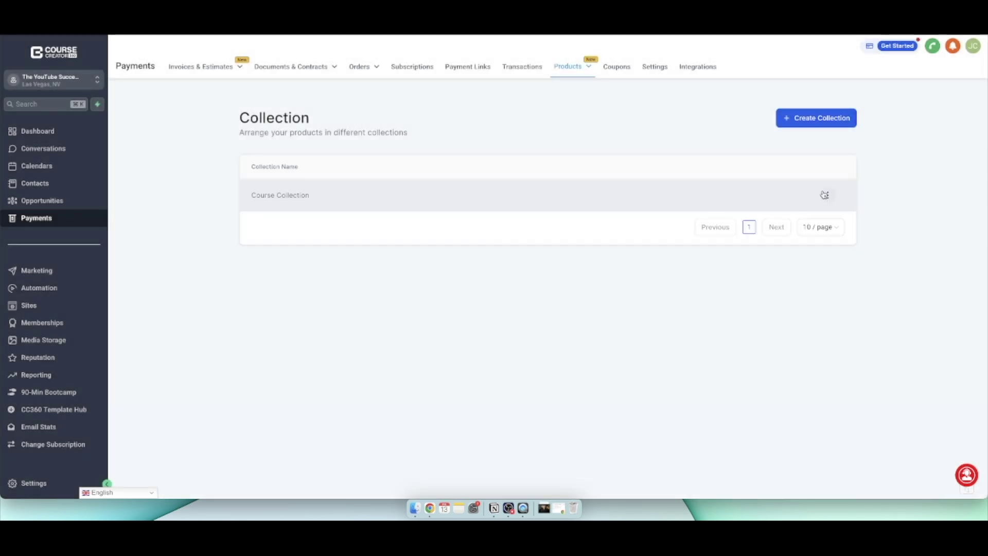
Step: Check the product list for the actions available on The YouTube Success System Premium and return to the collections
{"action": "mouse_move", "coordinate": [569, 68]}
{"action": "left_click", "coordinate": [550, 92]}
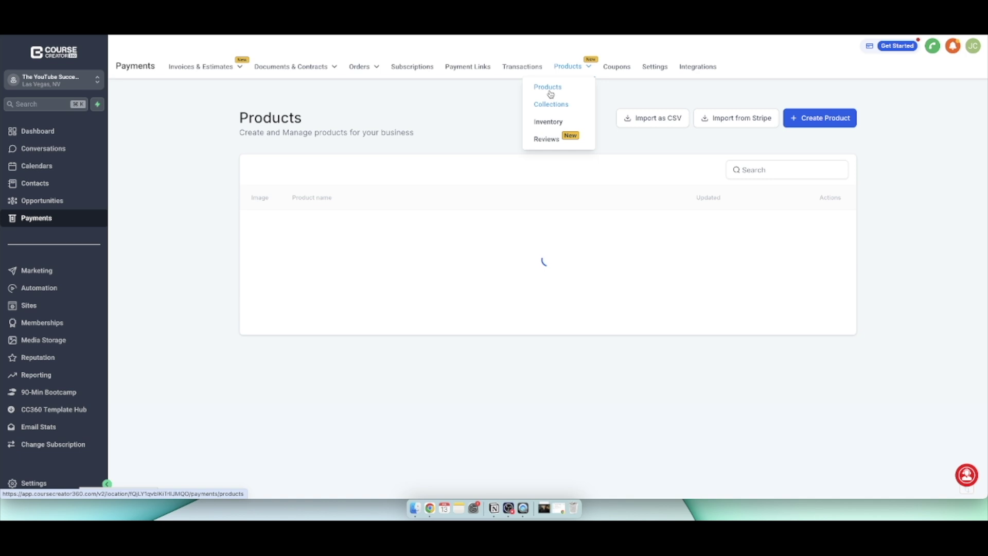
{"action": "left_click", "coordinate": [830, 225]}
{"action": "left_click", "coordinate": [826, 192]}
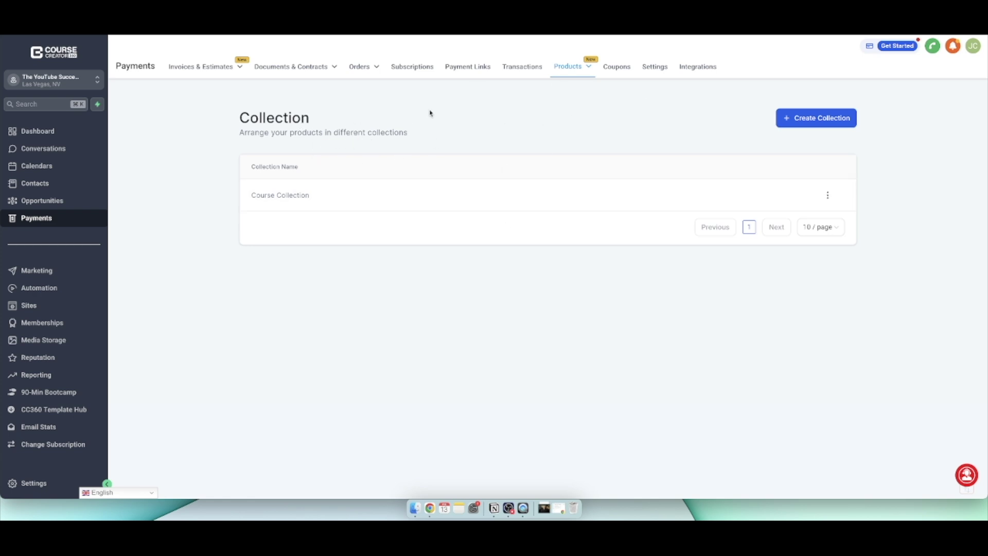
Step: Examine the product inventory quantities and out-of-stock selling options, and open the product reviews and ratings
{"action": "mouse_move", "coordinate": [576, 77]}
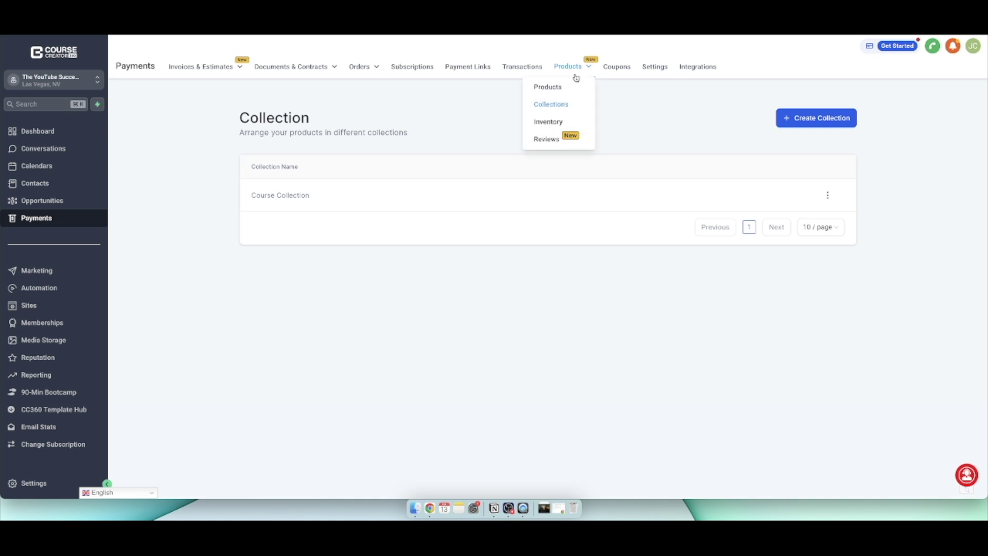
{"action": "left_click", "coordinate": [552, 124]}
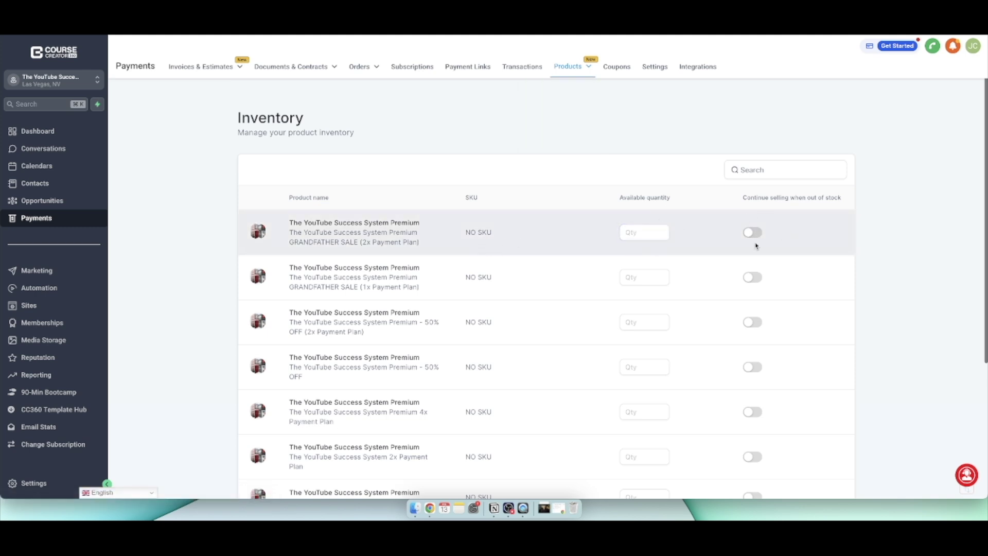
{"action": "scroll", "coordinate": [644, 256], "scroll_direction": "down", "scroll_amount": 5}
{"action": "scroll", "coordinate": [643, 254], "scroll_direction": "up", "scroll_amount": 5}
{"action": "mouse_move", "coordinate": [580, 75]}
{"action": "left_click", "coordinate": [543, 146]}
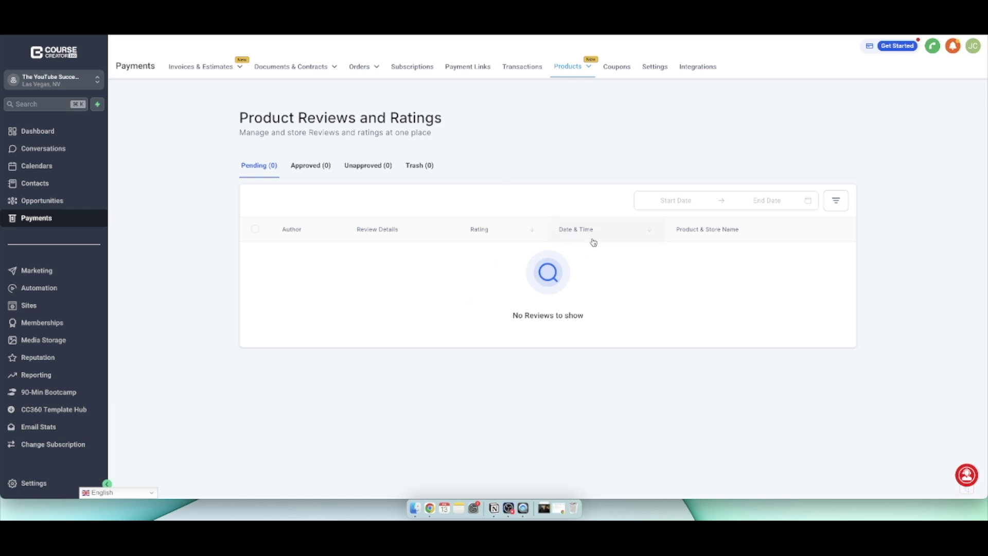
Step: Review the coupons, filtering the list by expired ones and back to all
{"action": "left_click", "coordinate": [615, 69]}
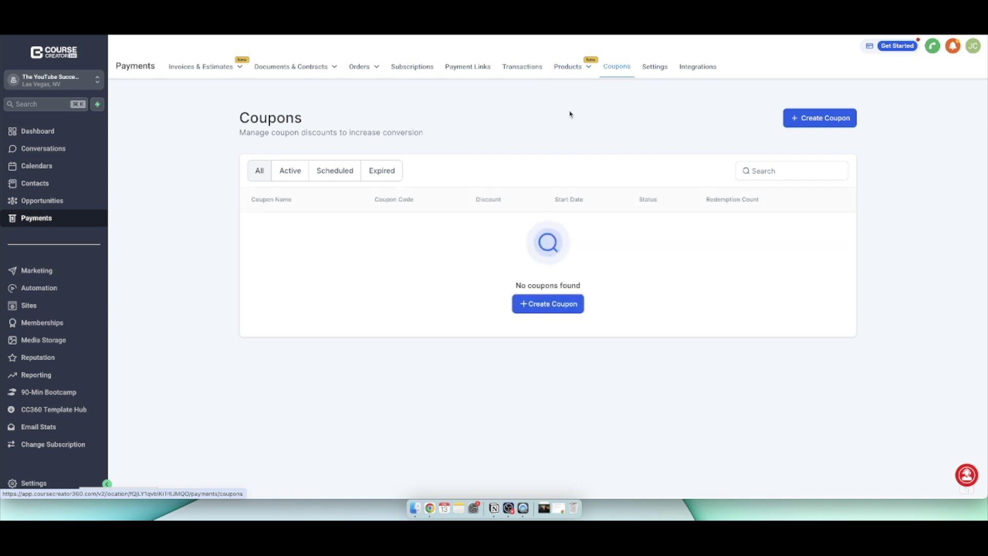
{"action": "left_click", "coordinate": [380, 171]}
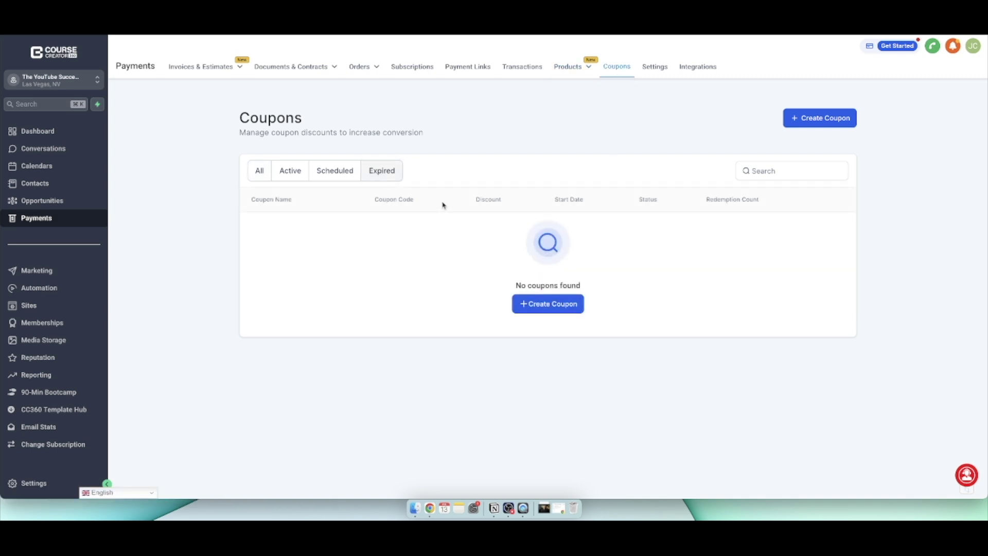
{"action": "left_click", "coordinate": [260, 171]}
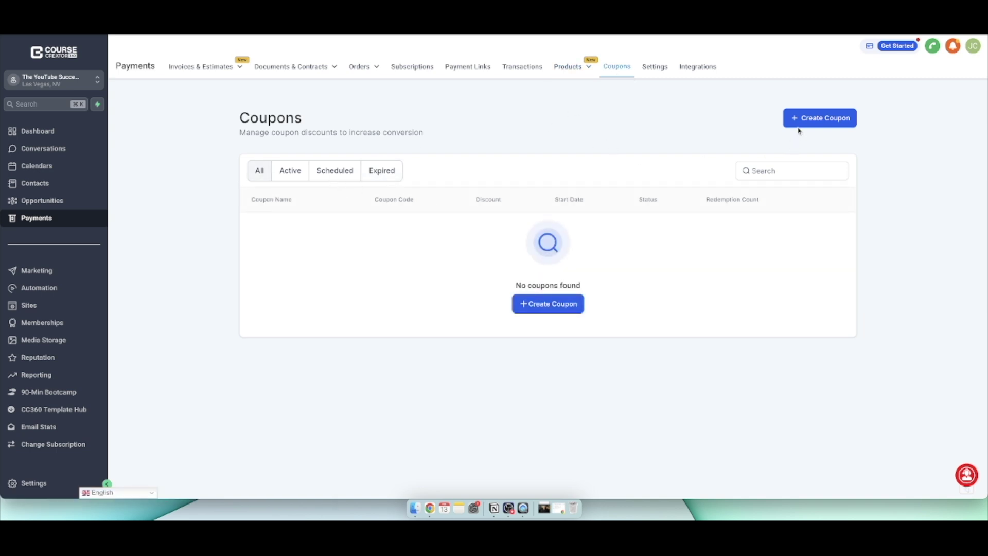
Step: Try out a new coupon's limits on total redemptions, selected products/offers and one use per customer
{"action": "left_click", "coordinate": [829, 118]}
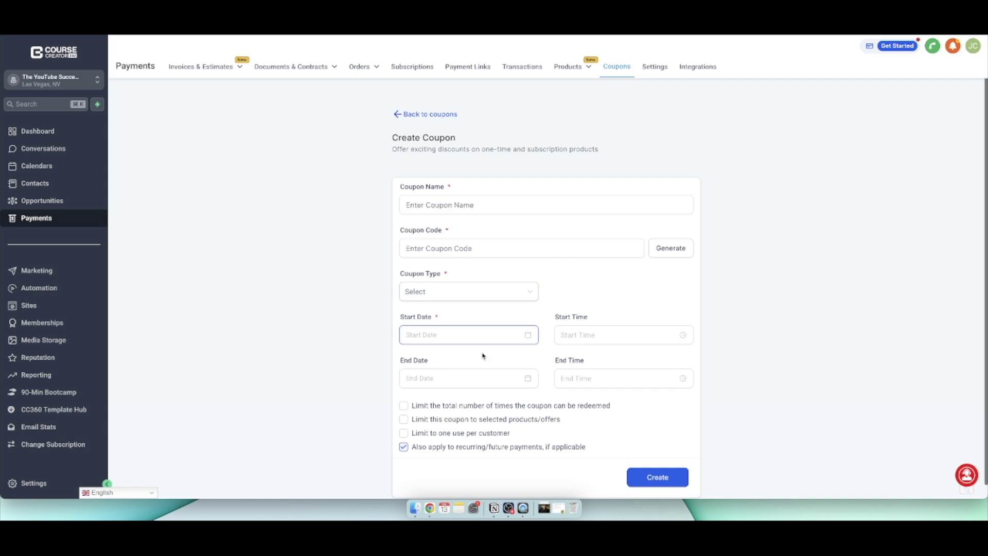
{"action": "scroll", "coordinate": [576, 361], "scroll_direction": "down", "scroll_amount": 1}
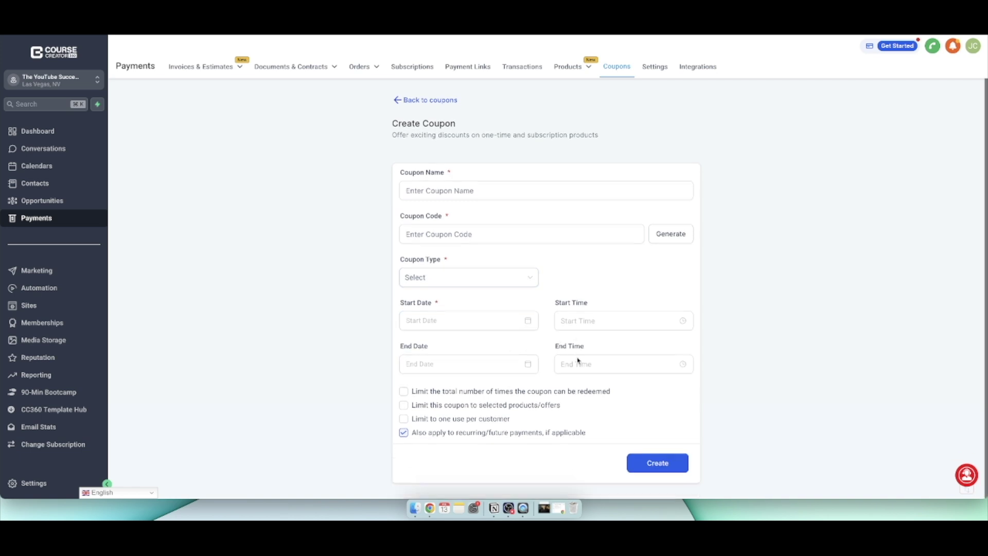
{"action": "left_click", "coordinate": [434, 393]}
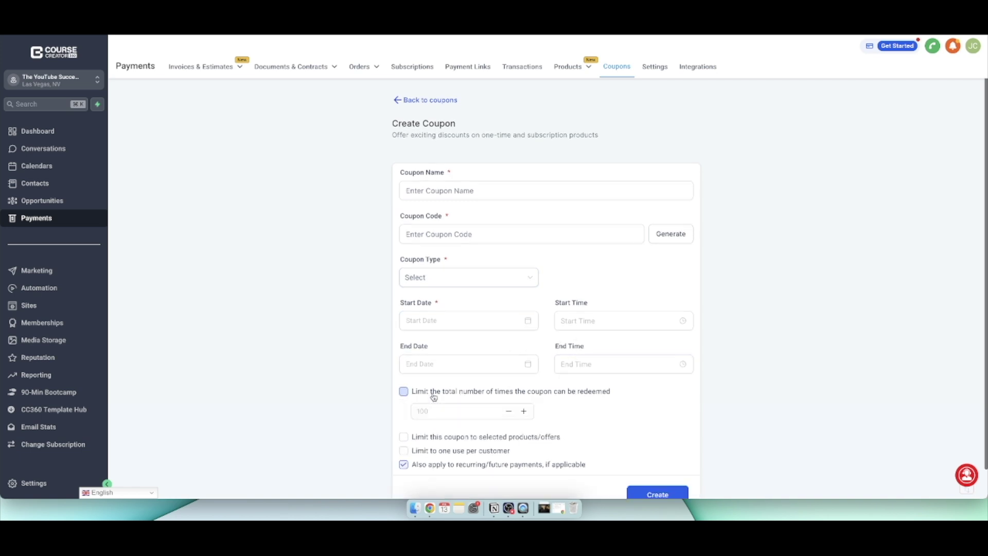
{"action": "scroll", "coordinate": [472, 420], "scroll_direction": "down", "scroll_amount": 2}
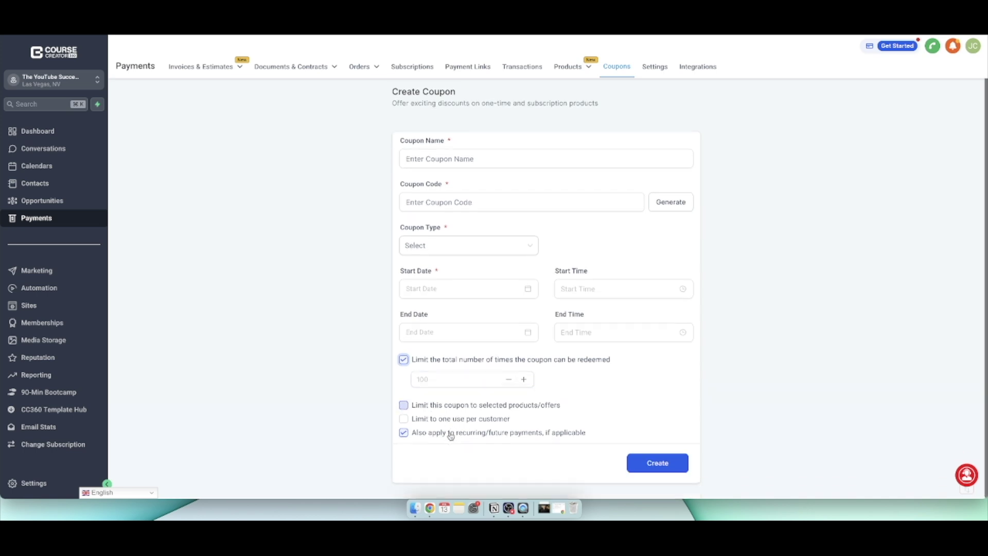
{"action": "left_click", "coordinate": [454, 407]}
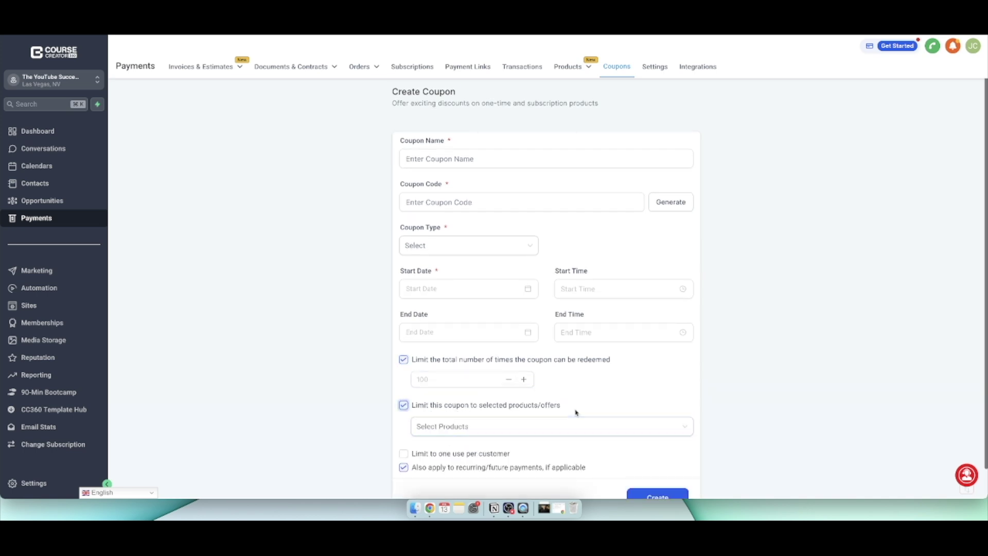
{"action": "scroll", "coordinate": [507, 423], "scroll_direction": "down", "scroll_amount": 2}
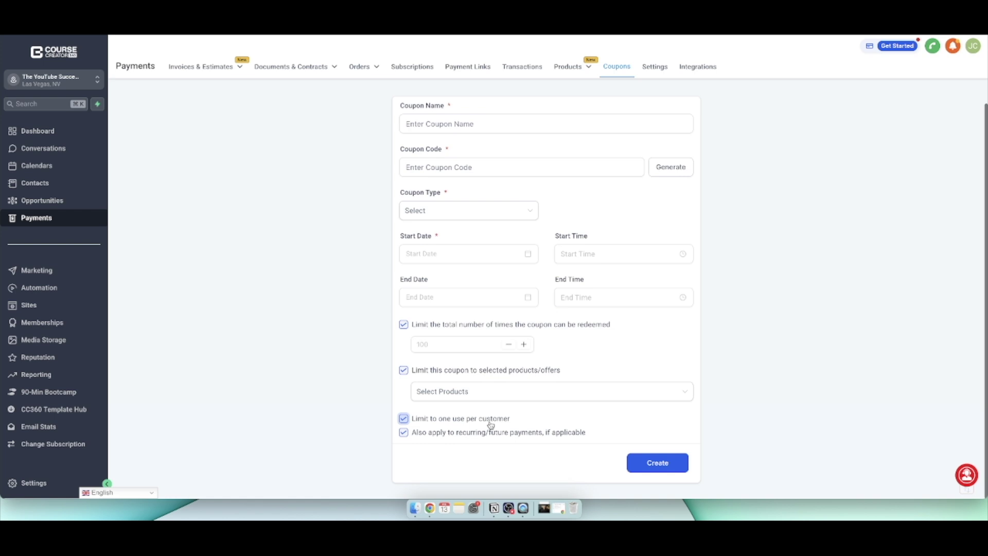
{"action": "scroll", "coordinate": [644, 390], "scroll_direction": "up", "scroll_amount": 5}
{"action": "scroll", "coordinate": [633, 371], "scroll_direction": "down", "scroll_amount": 5}
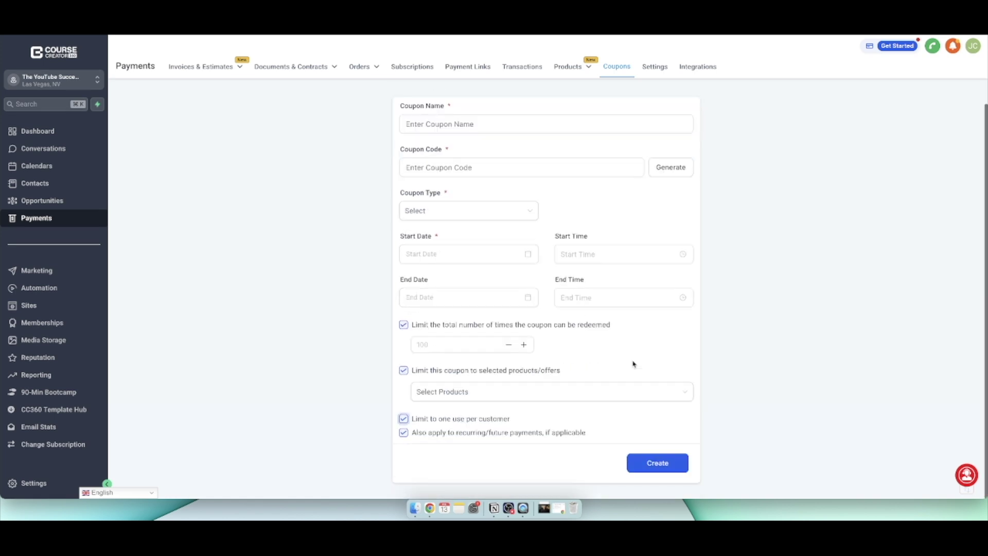
Step: Examine the payment receipt settings, including the automatic receipts option, prefix, sender fields, subject, email template and notes
{"action": "left_click", "coordinate": [656, 71]}
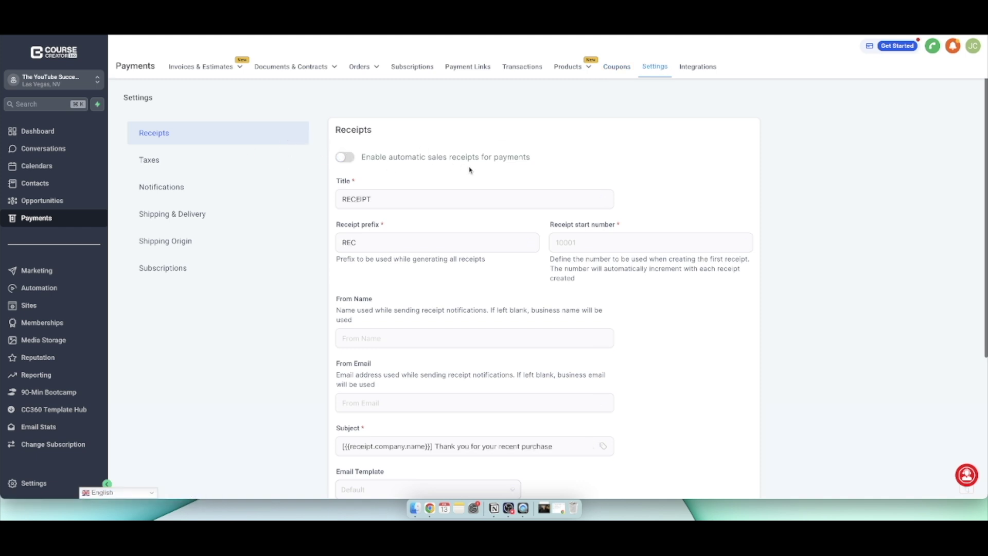
{"action": "scroll", "coordinate": [196, 165], "scroll_direction": "down", "scroll_amount": 3}
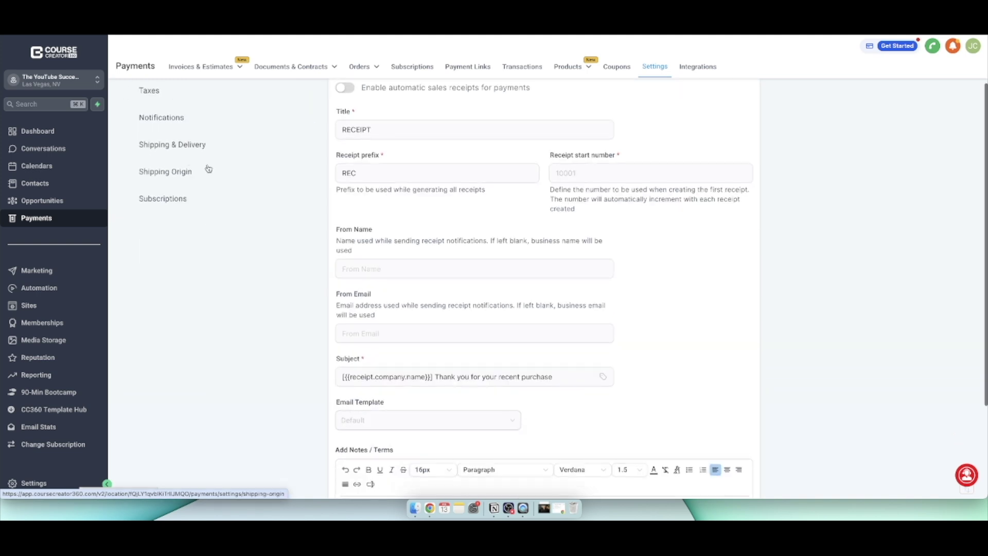
{"action": "scroll", "coordinate": [375, 280], "scroll_direction": "down", "scroll_amount": 3}
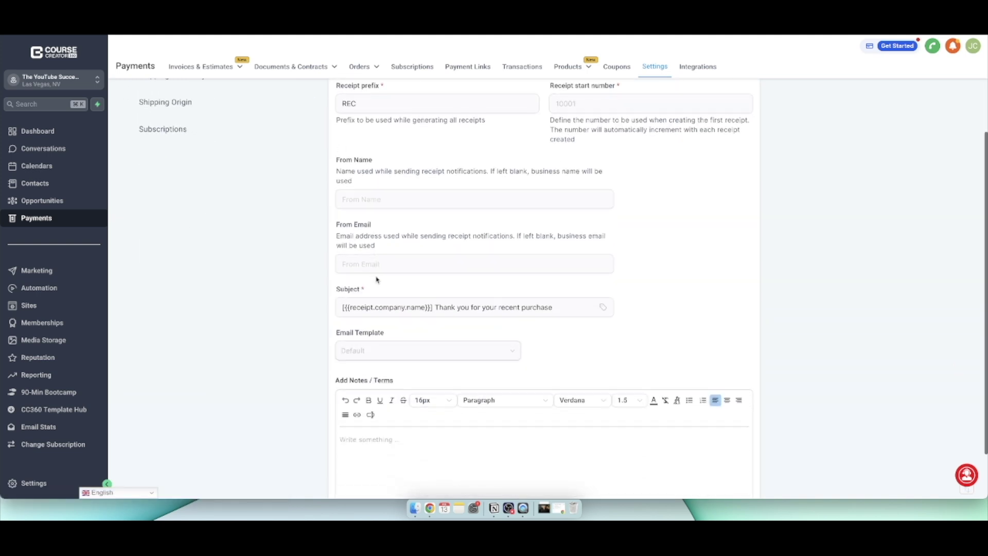
{"action": "scroll", "coordinate": [400, 314], "scroll_direction": "down", "scroll_amount": 2}
{"action": "scroll", "coordinate": [425, 316], "scroll_direction": "up", "scroll_amount": 5}
{"action": "scroll", "coordinate": [425, 316], "scroll_direction": "up", "scroll_amount": 2}
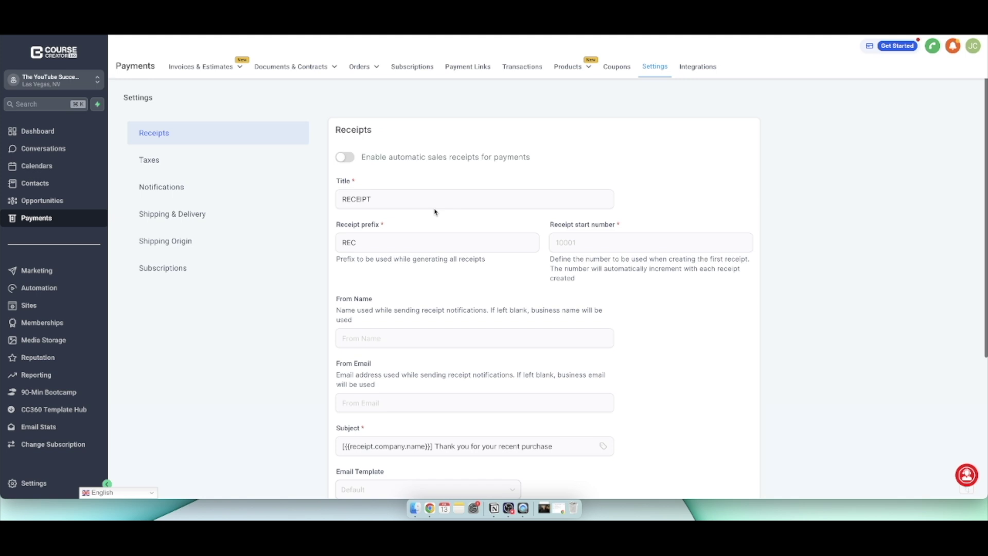
Step: Examine the tax settings for including tax in prices, tax rates and automatic taxes
{"action": "left_click", "coordinate": [181, 162]}
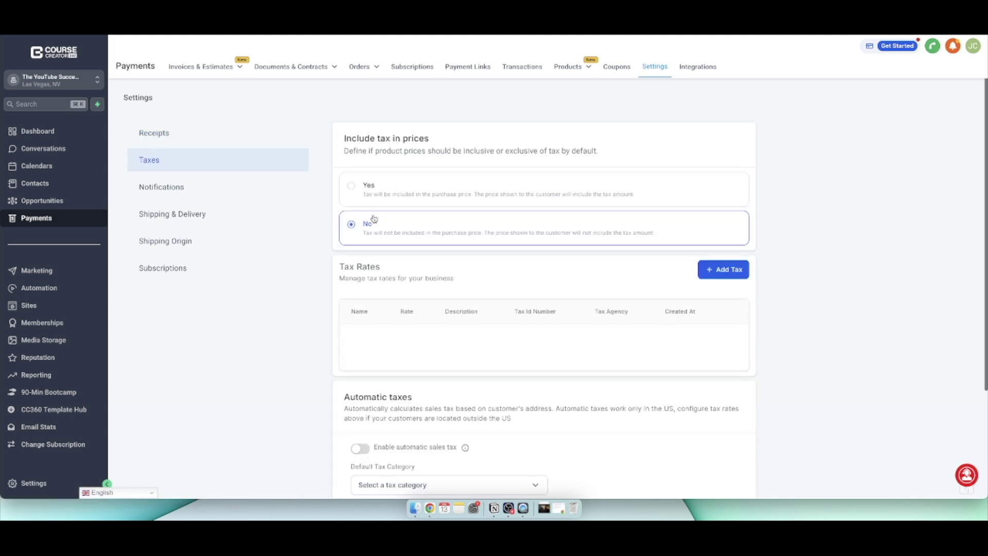
{"action": "scroll", "coordinate": [374, 219], "scroll_direction": "down", "scroll_amount": 4}
{"action": "scroll", "coordinate": [216, 184], "scroll_direction": "up", "scroll_amount": 4}
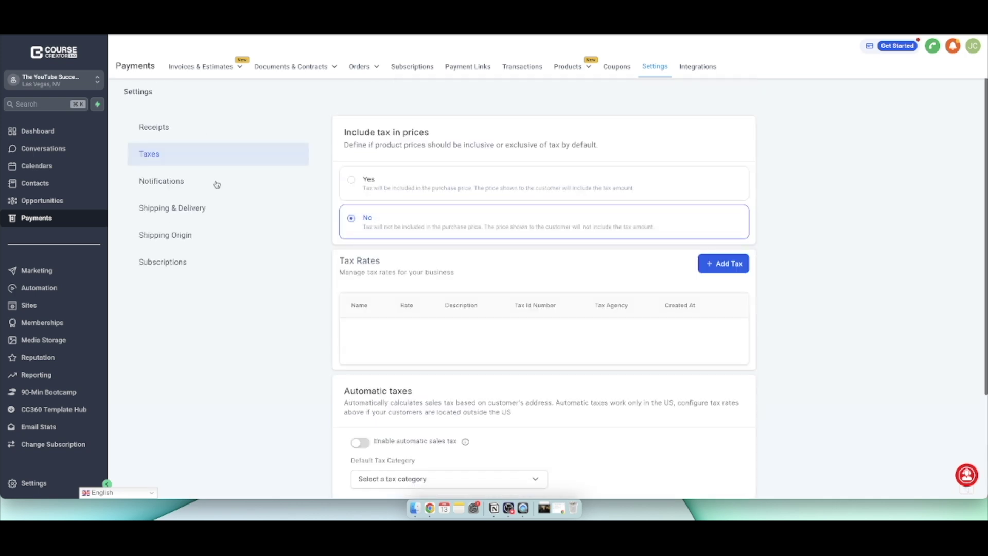
Step: Review the payment notification settings, the shipping zones and the subscription settings for failed payments
{"action": "left_click", "coordinate": [185, 189]}
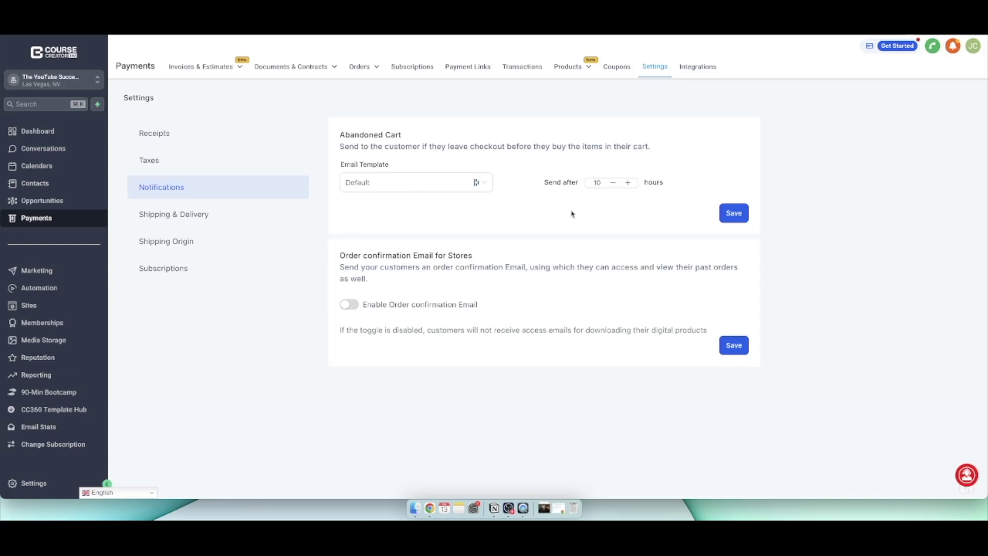
{"action": "left_click", "coordinate": [614, 184]}
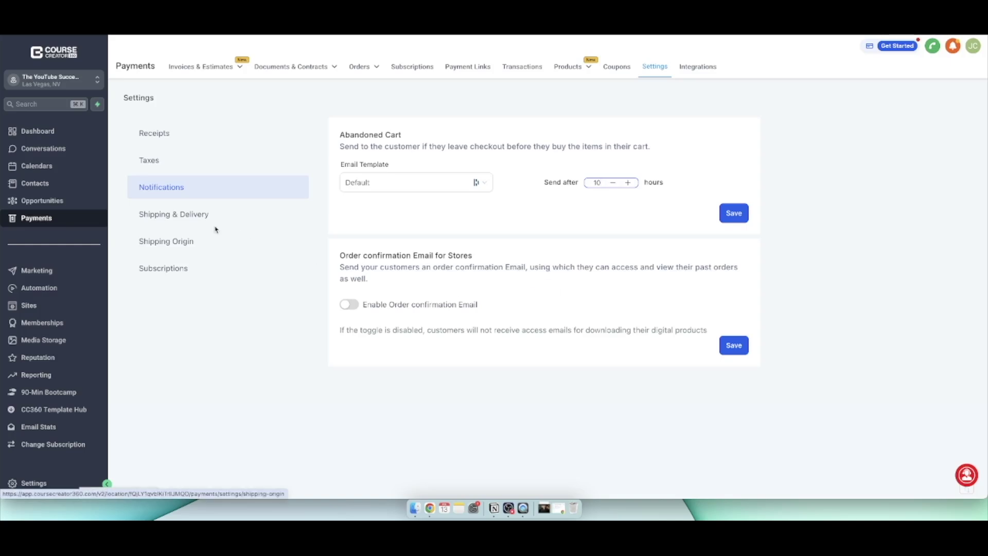
{"action": "left_click", "coordinate": [198, 221]}
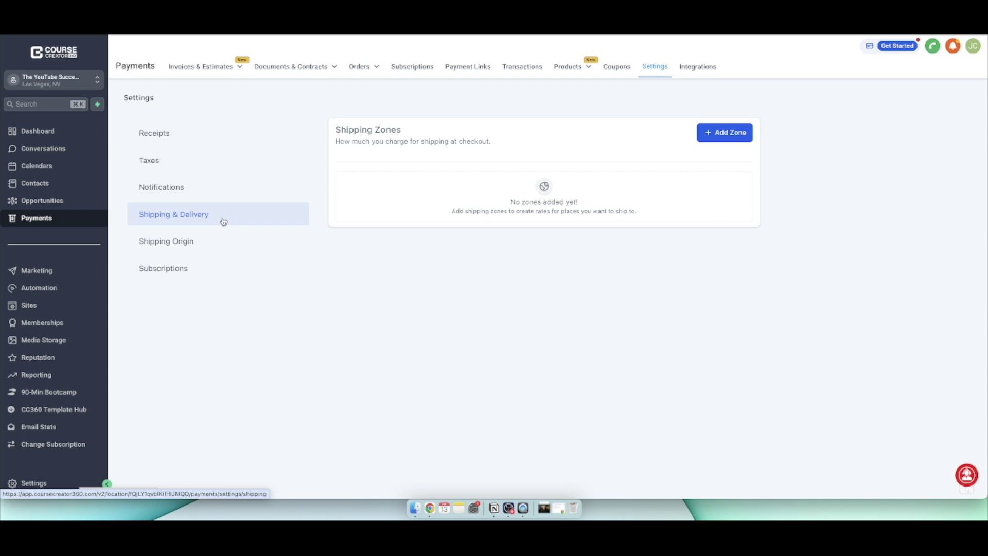
{"action": "left_click", "coordinate": [180, 268]}
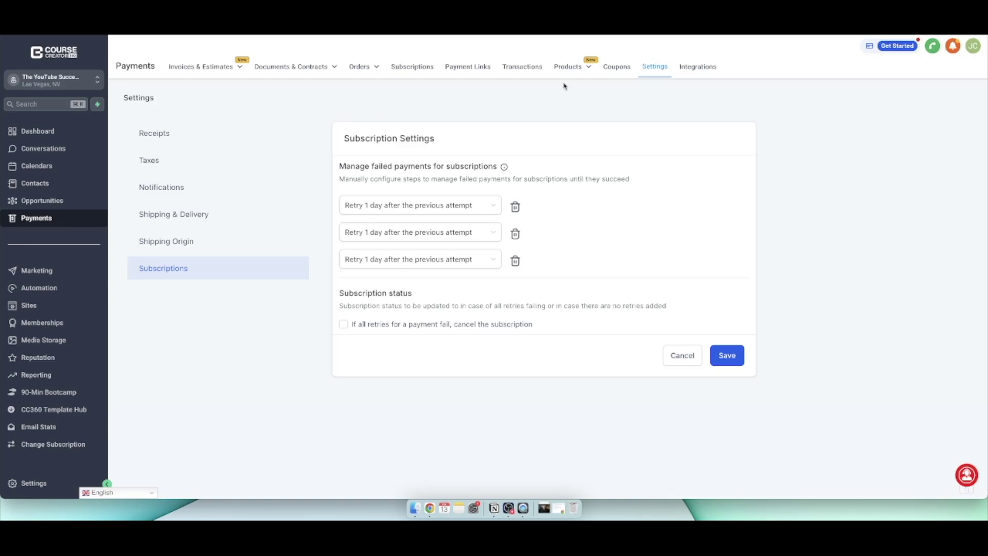
Step: Review the payment integrations and open the full list of available payment providers
{"action": "left_click", "coordinate": [689, 69]}
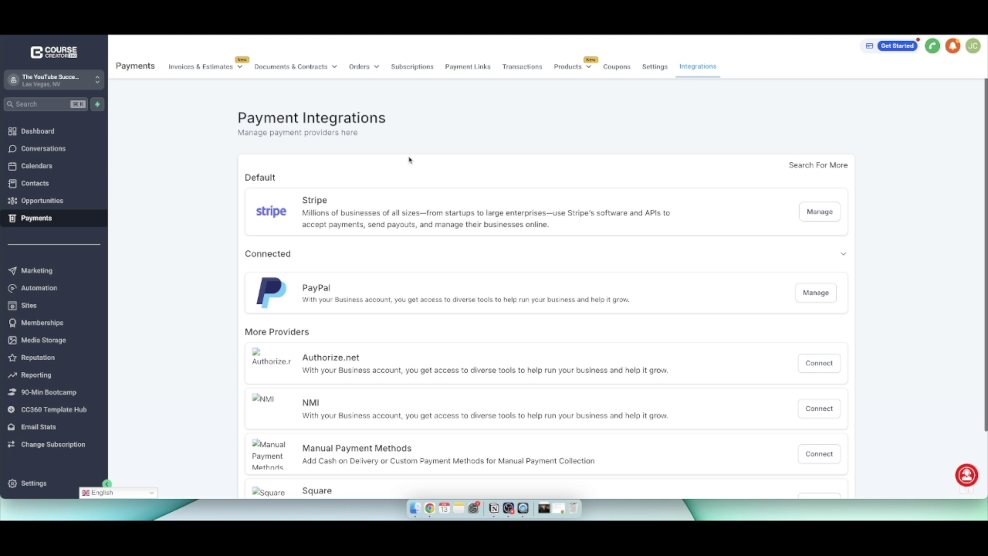
{"action": "scroll", "coordinate": [409, 159], "scroll_direction": "down", "scroll_amount": 3}
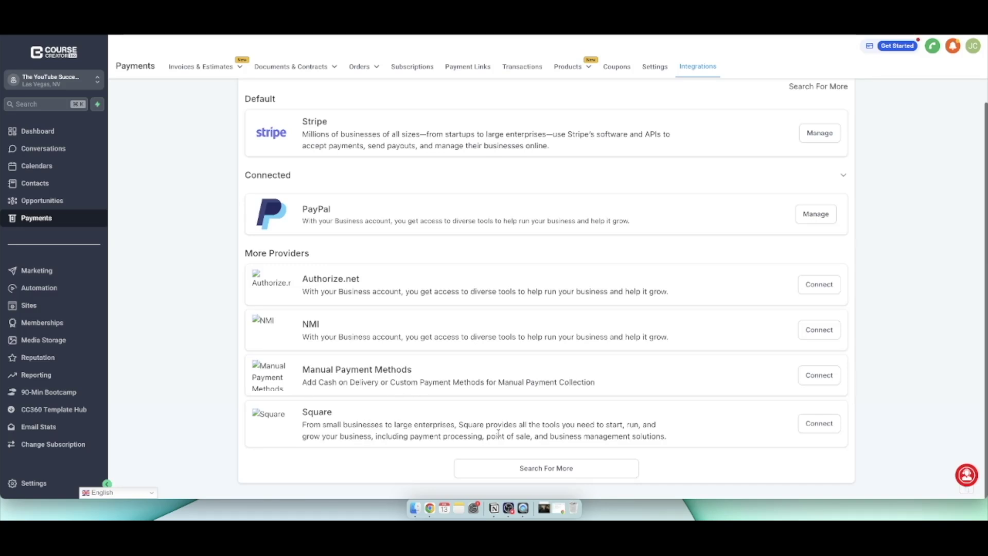
{"action": "left_click", "coordinate": [529, 466]}
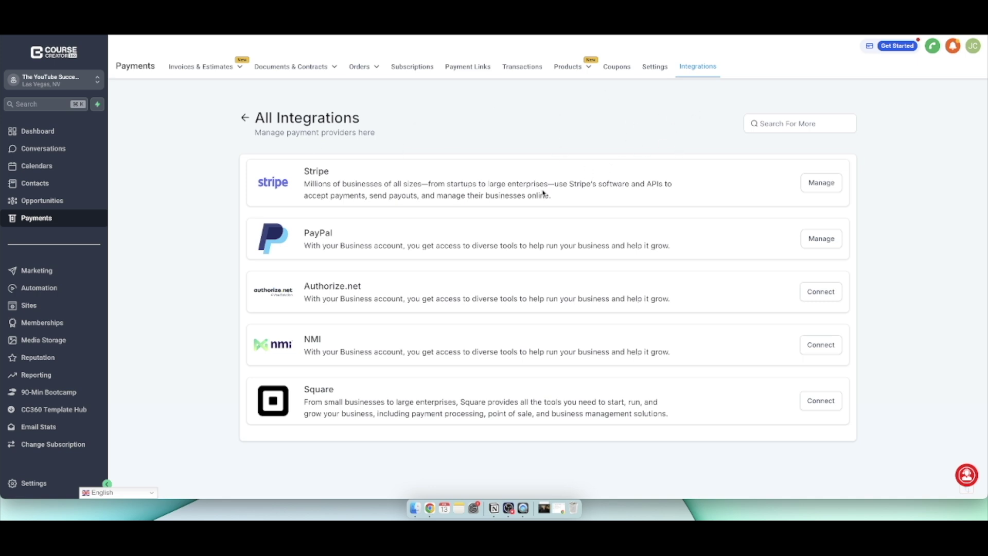
Step: Open the marketing area's Social Planner and view its social account statistics
{"action": "left_click", "coordinate": [52, 271]}
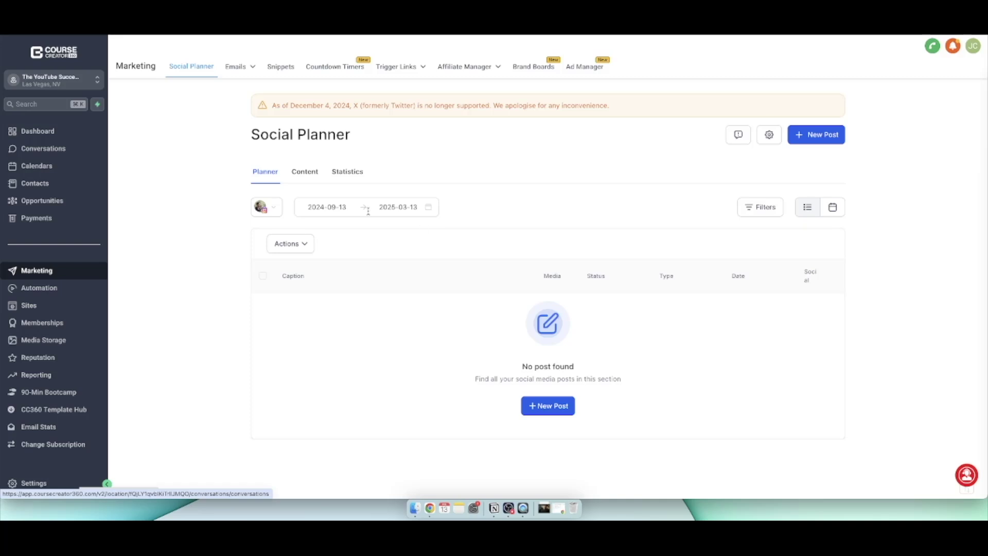
{"action": "left_click", "coordinate": [345, 173]}
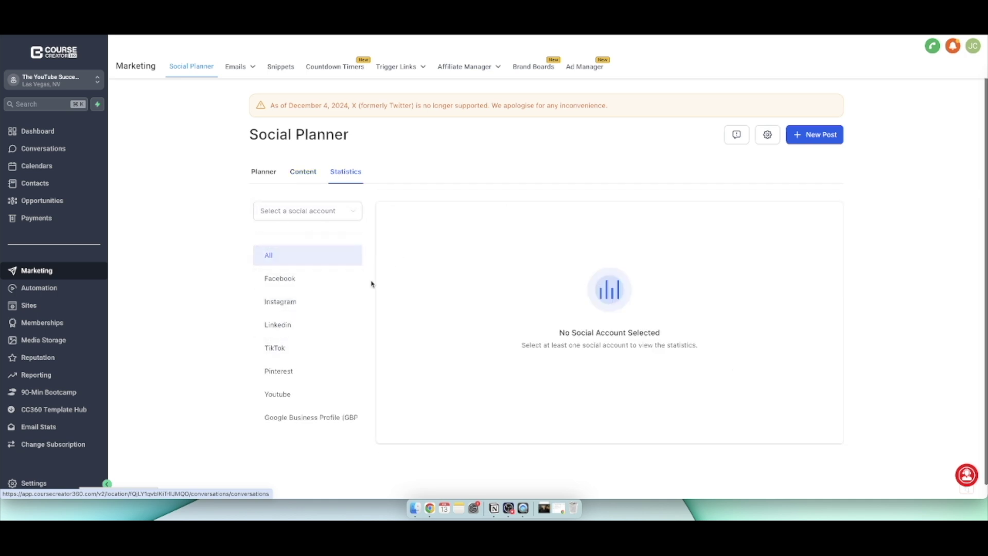
Step: Open the email marketing campaigns and look through the list of workflow campaigns
{"action": "mouse_move", "coordinate": [238, 72]}
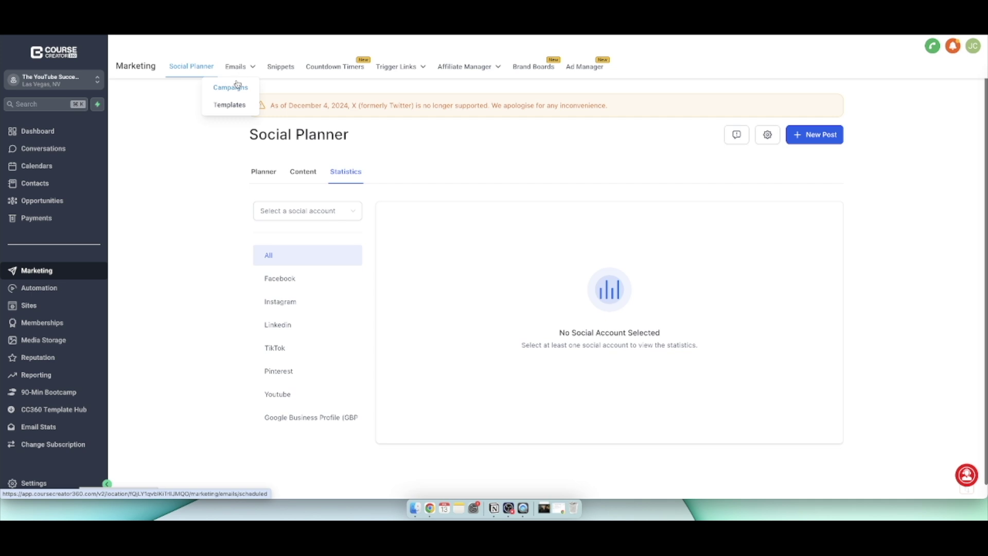
{"action": "left_click", "coordinate": [237, 88]}
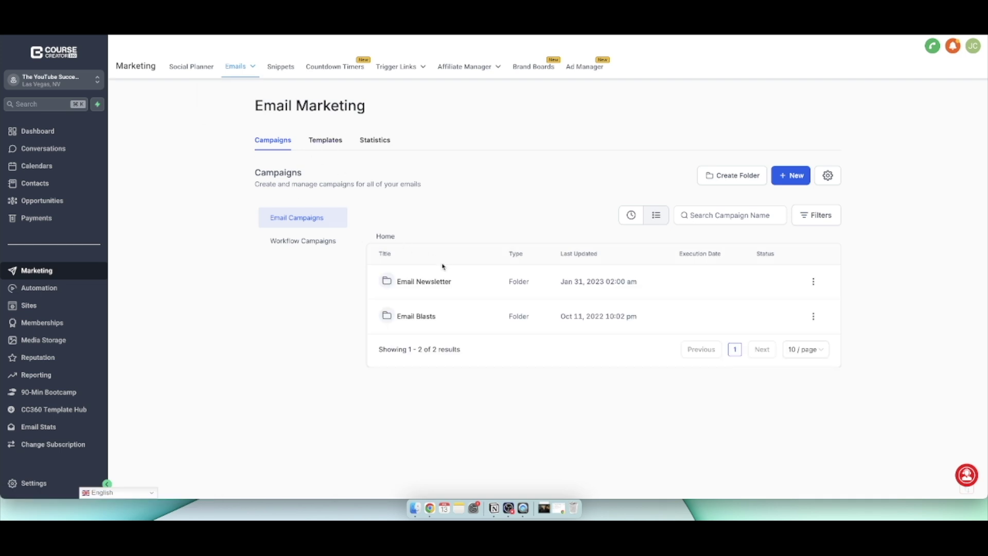
{"action": "left_click", "coordinate": [319, 242]}
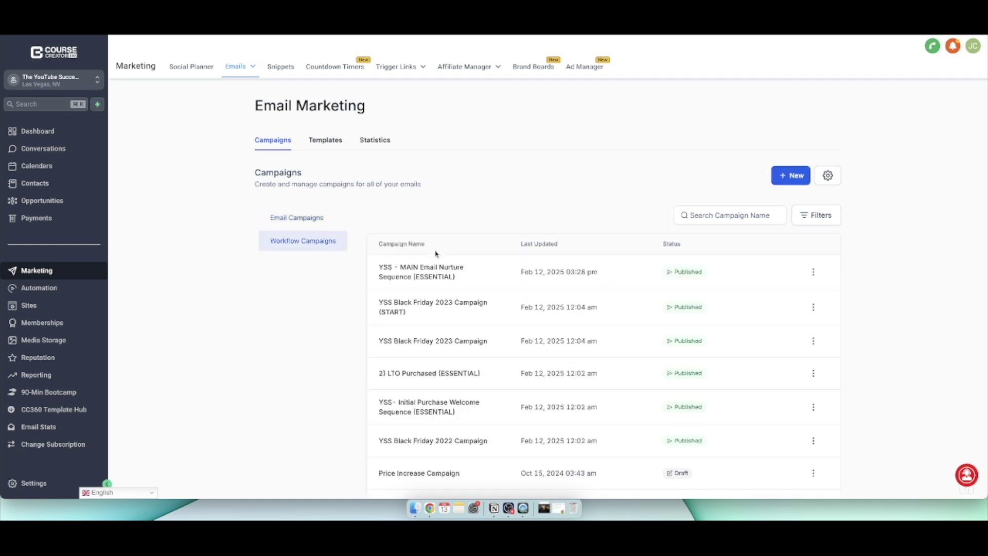
{"action": "scroll", "coordinate": [324, 302], "scroll_direction": "down", "scroll_amount": 5}
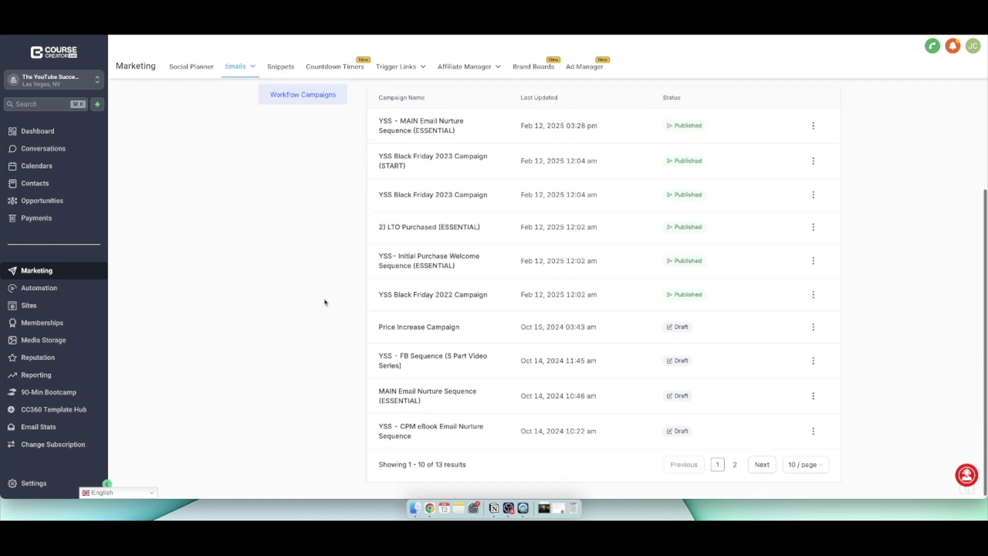
{"action": "scroll", "coordinate": [324, 302], "scroll_direction": "up", "scroll_amount": 3}
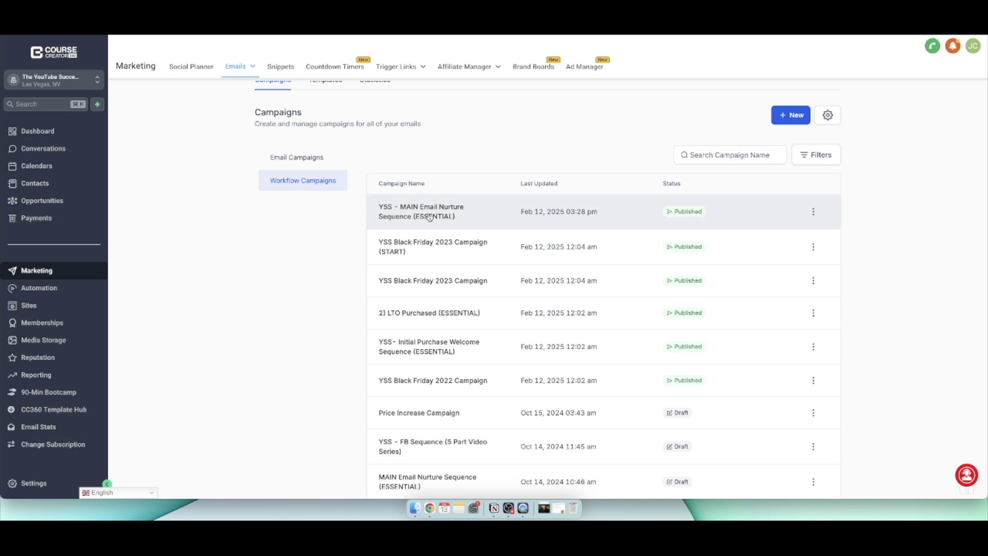
{"action": "scroll", "coordinate": [431, 227], "scroll_direction": "down", "scroll_amount": 3}
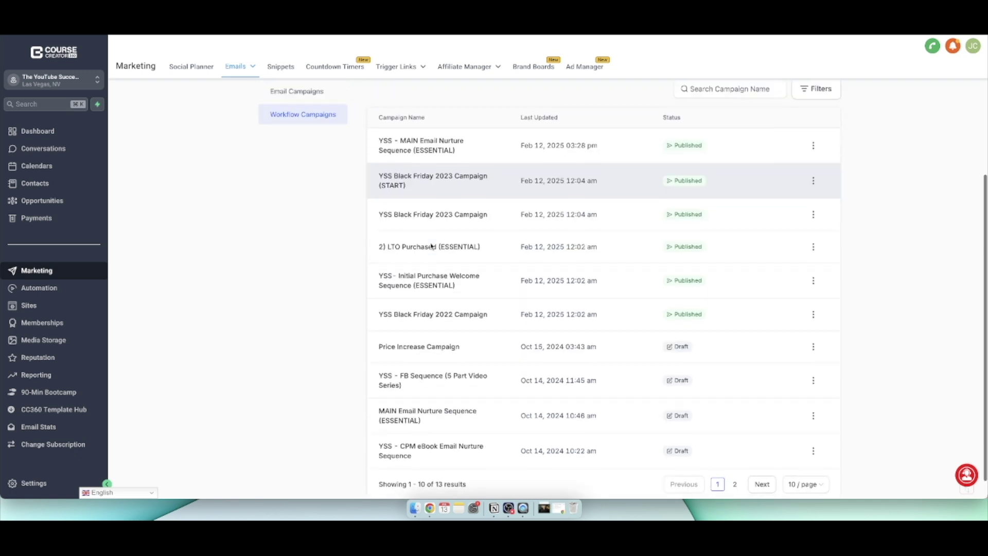
{"action": "scroll", "coordinate": [431, 246], "scroll_direction": "up", "scroll_amount": 2}
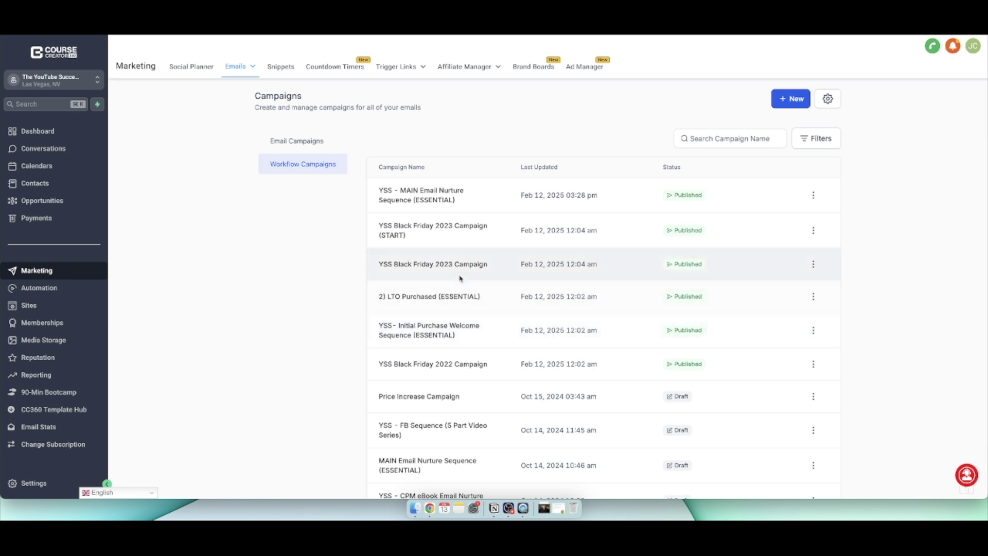
{"action": "scroll", "coordinate": [459, 278], "scroll_direction": "down", "scroll_amount": 3}
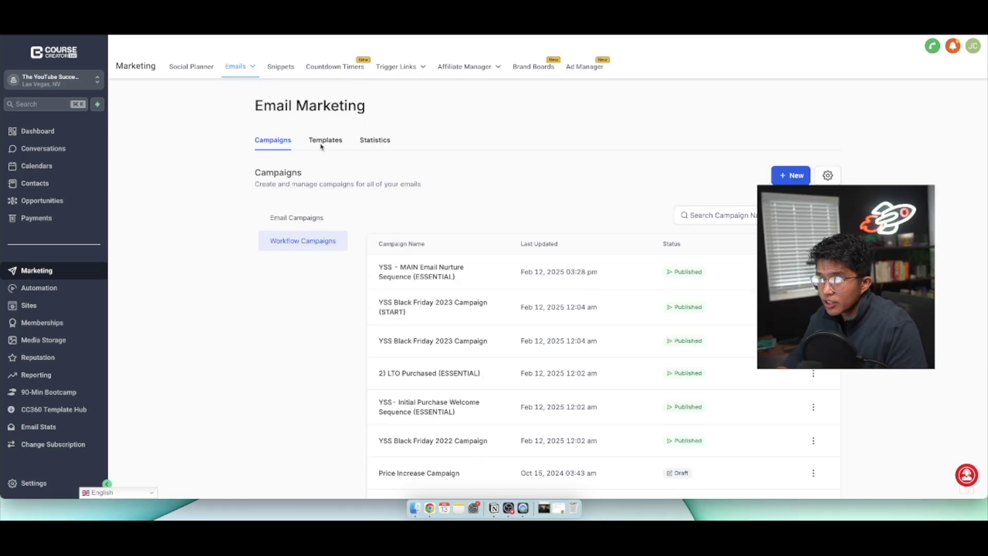
Step: Switch to the email templates and look through the template folders
{"action": "left_click", "coordinate": [324, 143]}
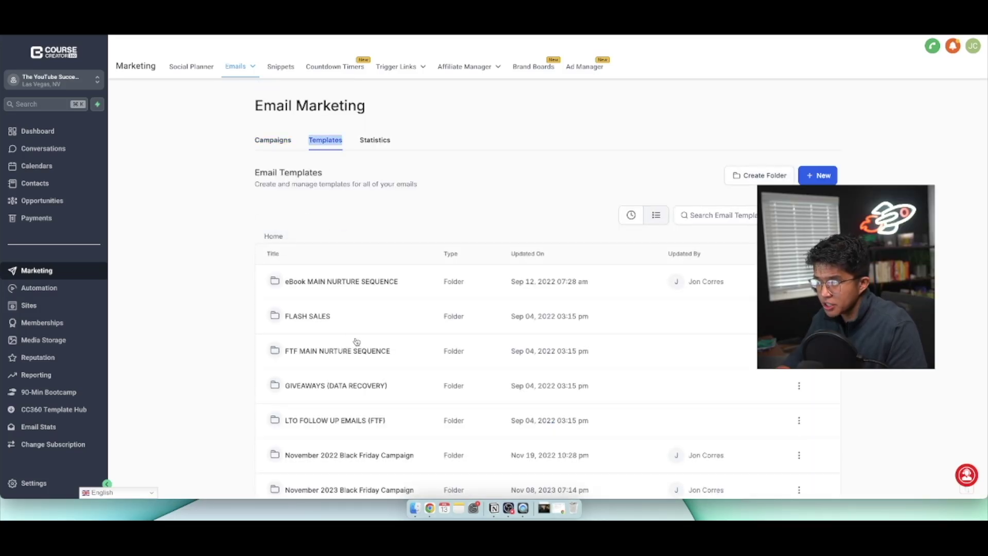
{"action": "scroll", "coordinate": [223, 311], "scroll_direction": "down", "scroll_amount": 3}
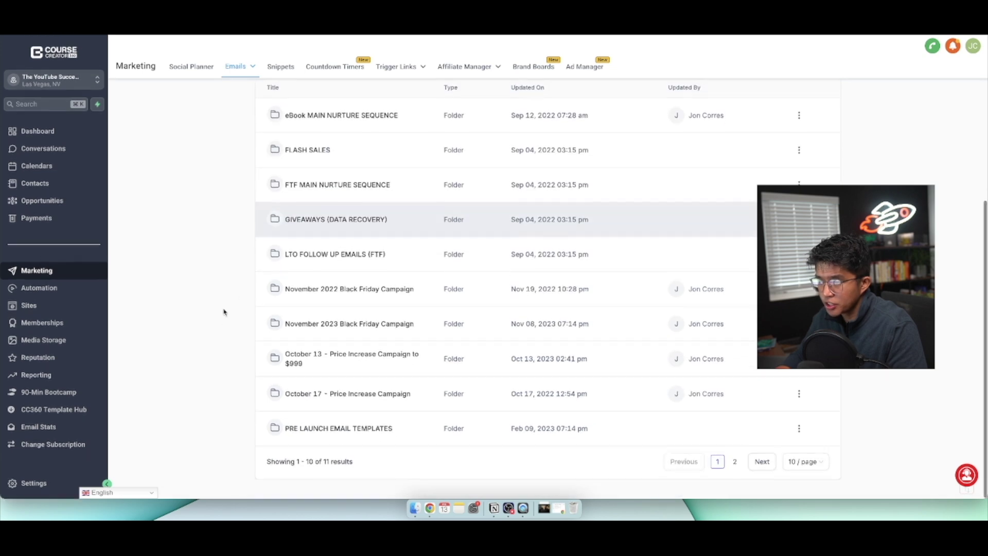
{"action": "scroll", "coordinate": [211, 323], "scroll_direction": "up", "scroll_amount": 2}
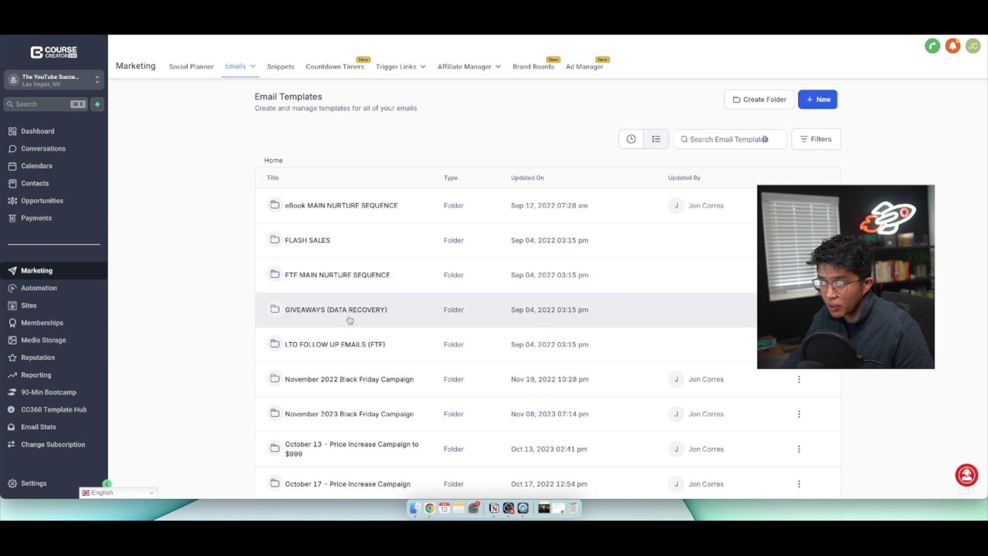
{"action": "scroll", "coordinate": [345, 350], "scroll_direction": "down", "scroll_amount": 3}
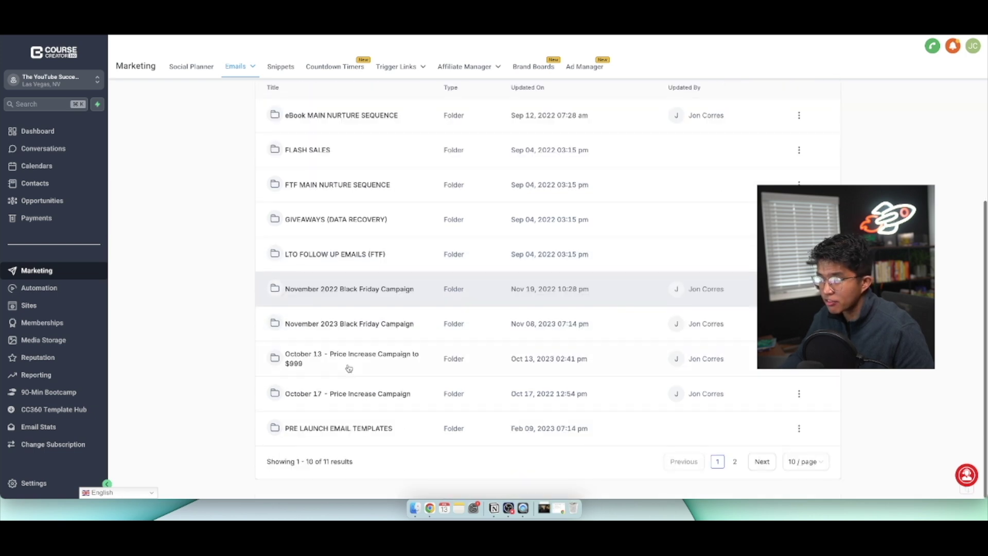
{"action": "scroll", "coordinate": [424, 331], "scroll_direction": "up", "scroll_amount": 5}
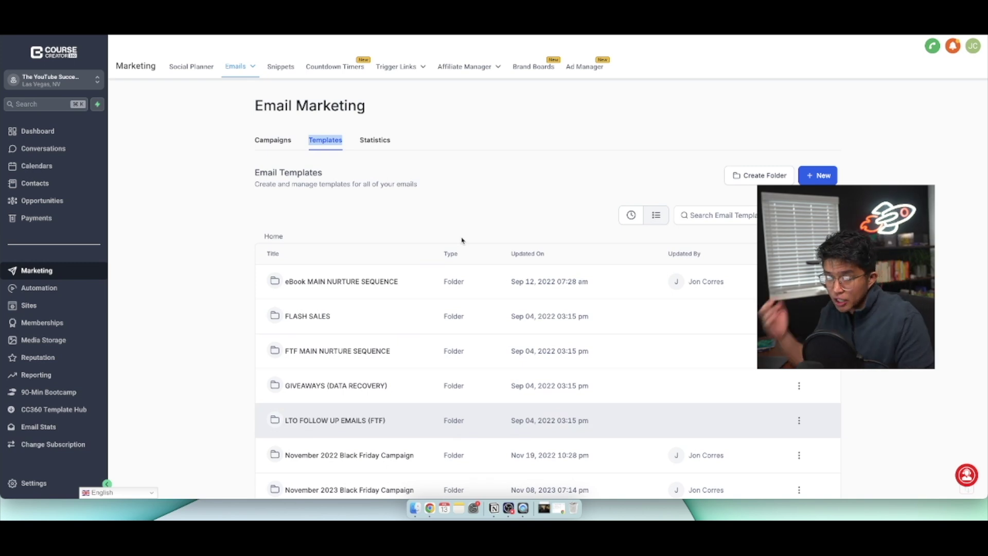
Step: View the email marketing statistics, from the conversion and engagement summaries to the top performing emails
{"action": "left_click", "coordinate": [377, 147]}
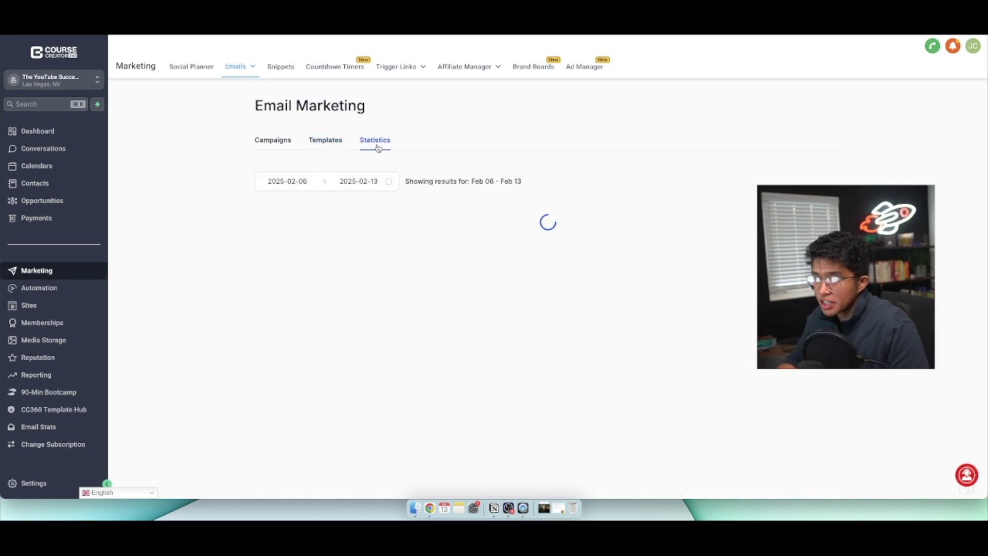
{"action": "scroll", "coordinate": [371, 212], "scroll_direction": "down", "scroll_amount": 1}
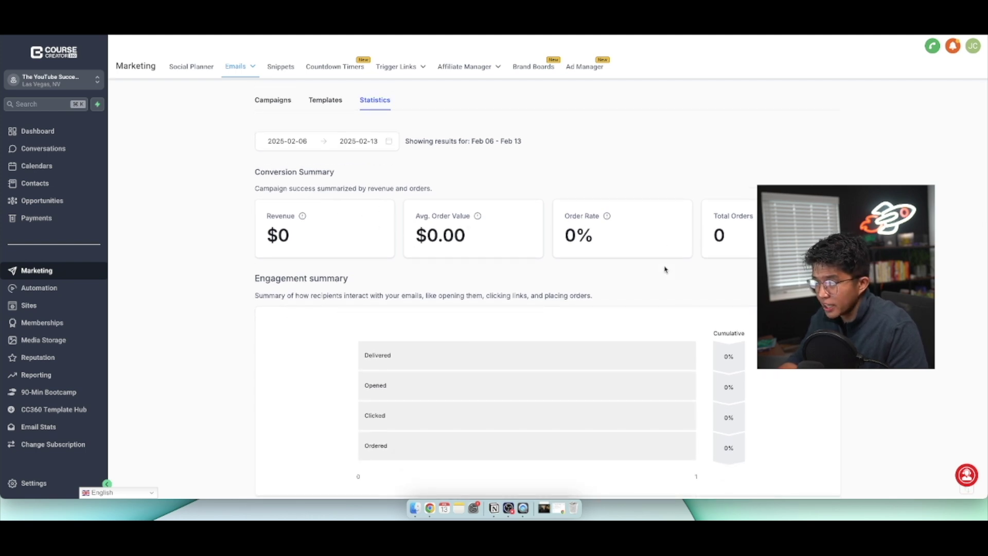
{"action": "scroll", "coordinate": [665, 269], "scroll_direction": "down", "scroll_amount": 10}
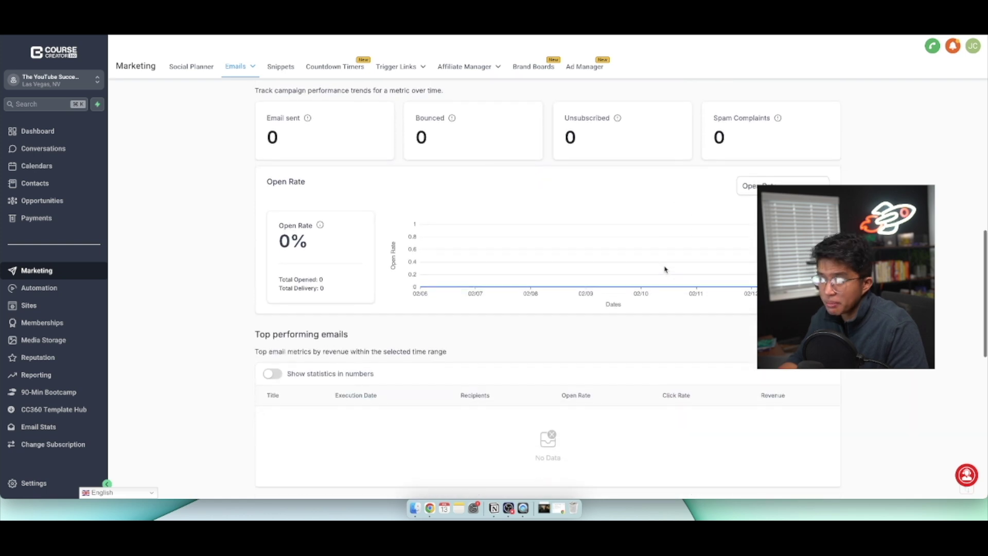
{"action": "scroll", "coordinate": [665, 269], "scroll_direction": "up", "scroll_amount": 10}
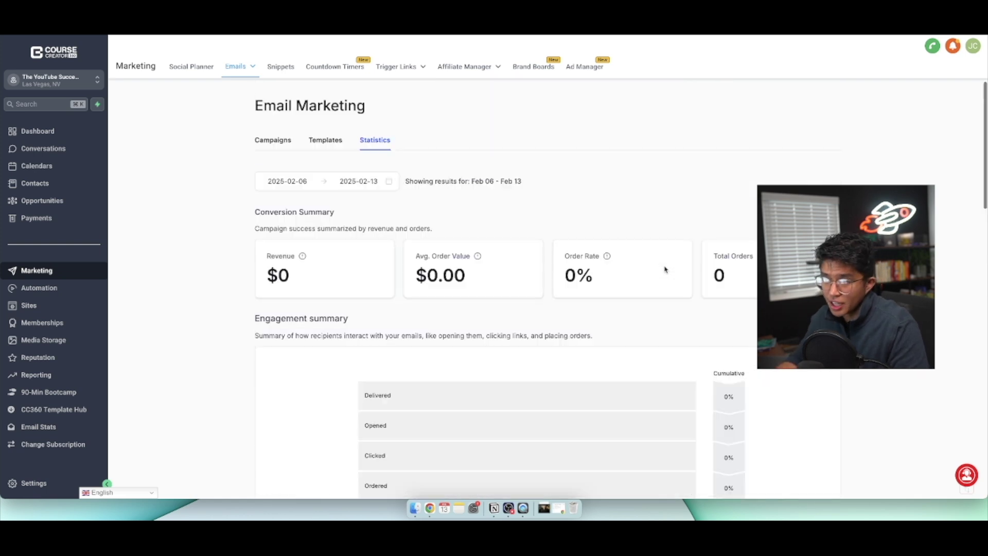
Step: Open the automation area and look over the folders in the workflow list
{"action": "left_click", "coordinate": [52, 290]}
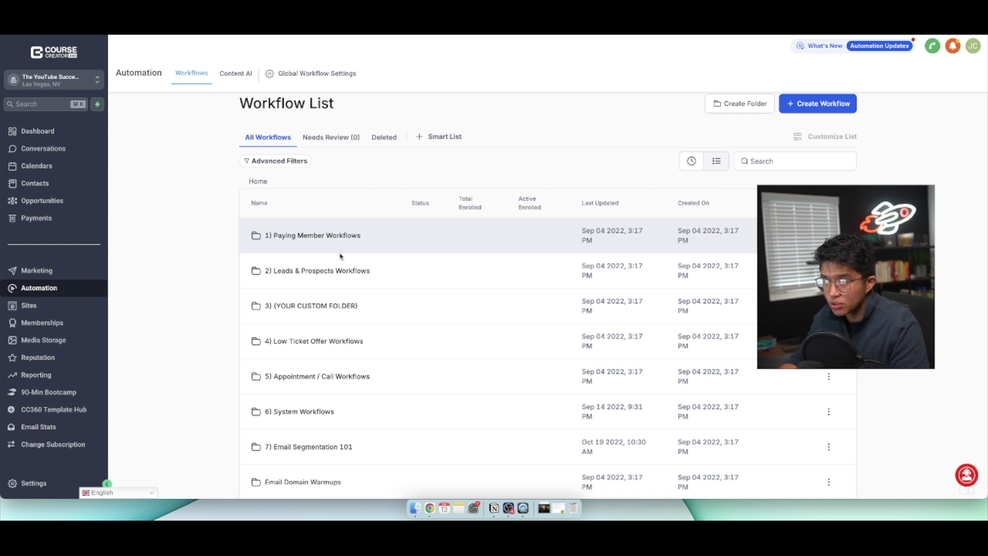
{"action": "scroll", "coordinate": [339, 256], "scroll_direction": "down", "scroll_amount": 3}
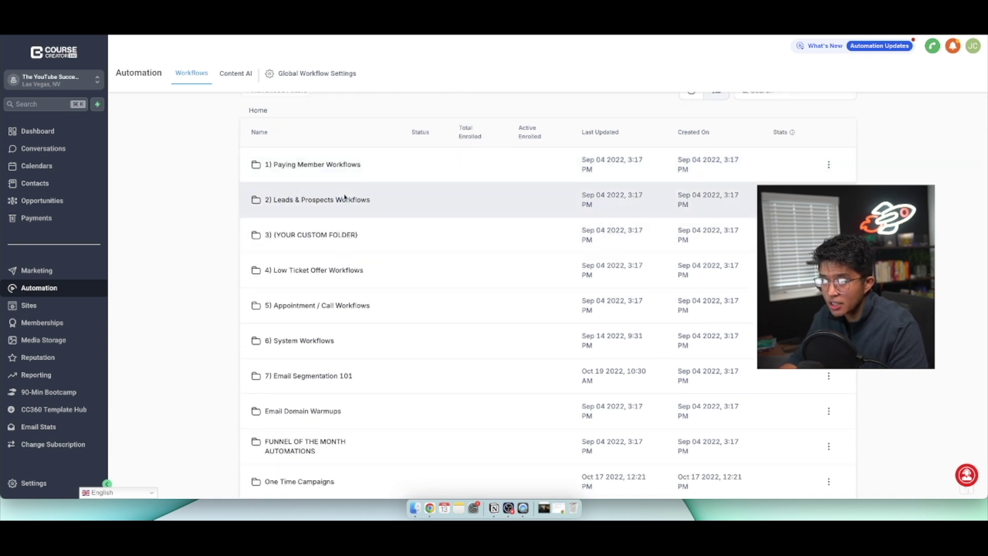
{"action": "scroll", "coordinate": [345, 197], "scroll_direction": "down", "scroll_amount": 1}
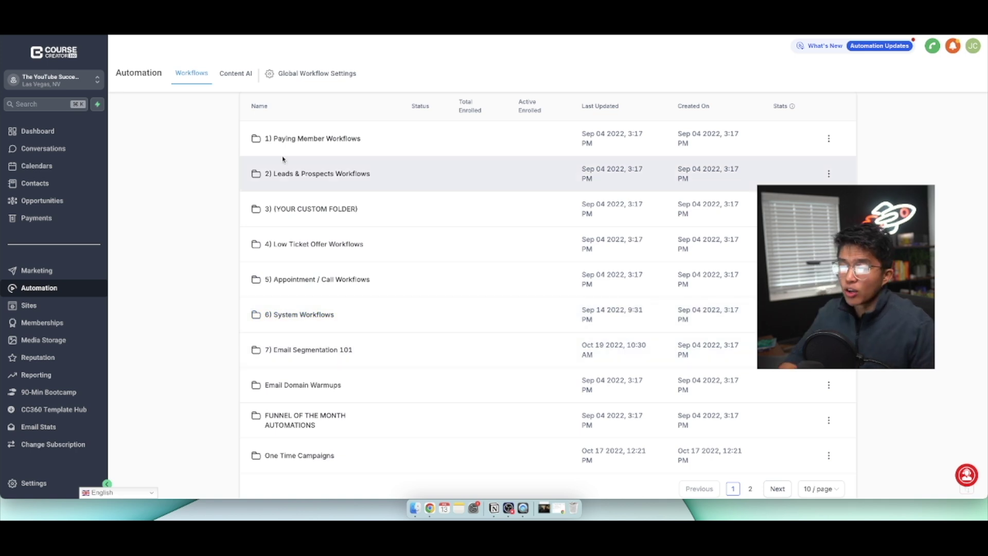
Step: Open the "2) Leads & Prospects Workflows" folder and go to the second page of its workflows
{"action": "left_click", "coordinate": [320, 176]}
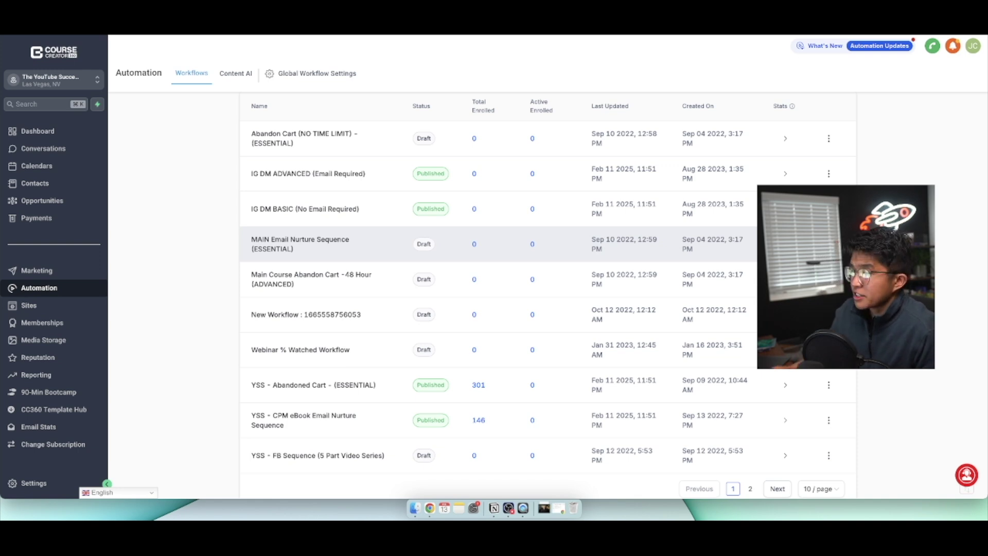
{"action": "scroll", "coordinate": [455, 265], "scroll_direction": "up", "scroll_amount": 1}
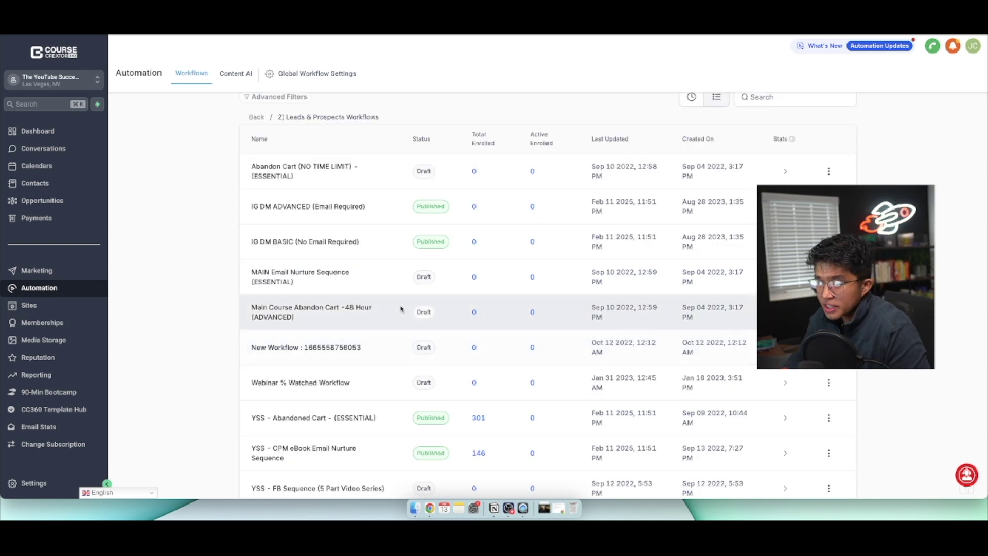
{"action": "scroll", "coordinate": [402, 309], "scroll_direction": "down", "scroll_amount": 2}
{"action": "left_click", "coordinate": [752, 466]}
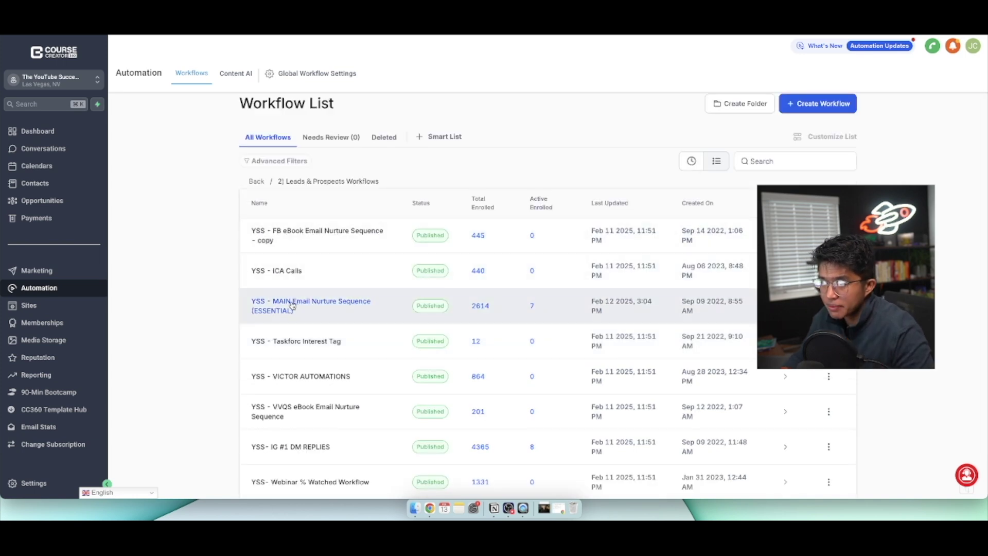
Step: Open the "YSS - MAIN Email Nurture Sequence (ESSENTIAL)" workflow and examine its form triggers, waits and email actions in the builder
{"action": "left_click", "coordinate": [292, 305]}
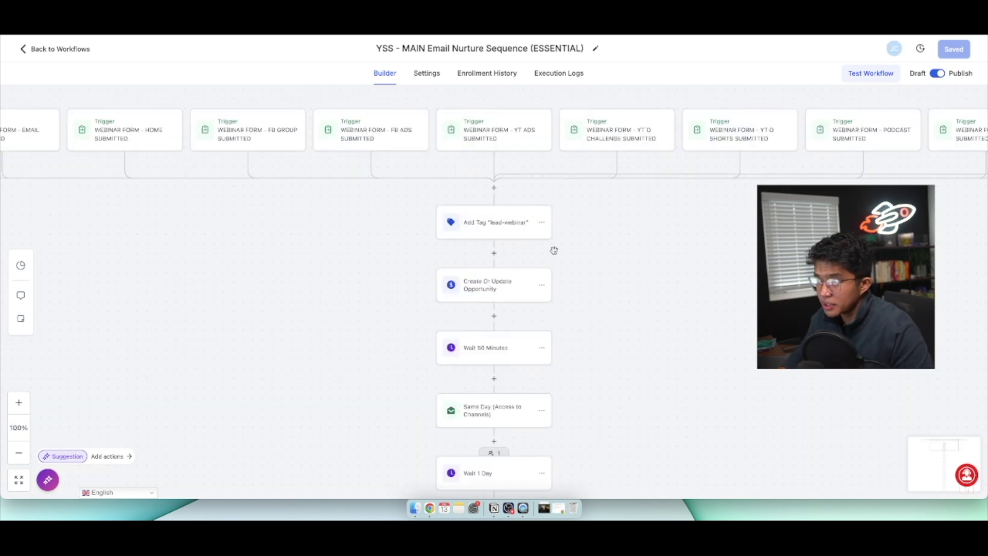
{"action": "left_click_drag", "start_coordinate": [635, 311], "coordinate": [577, 159]}
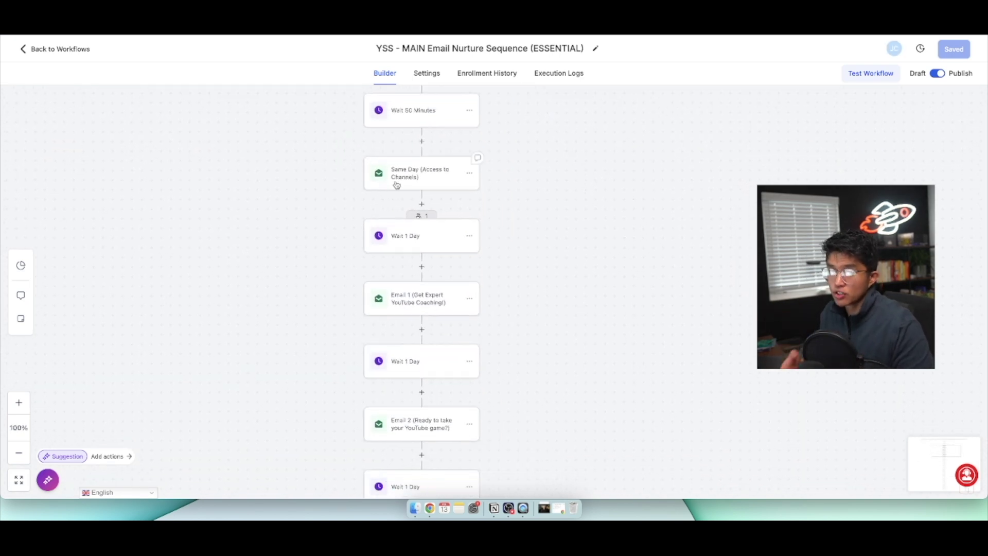
{"action": "left_click_drag", "start_coordinate": [589, 196], "coordinate": [597, 388]}
{"action": "scroll", "coordinate": [597, 388], "scroll_direction": "up", "scroll_amount": 4}
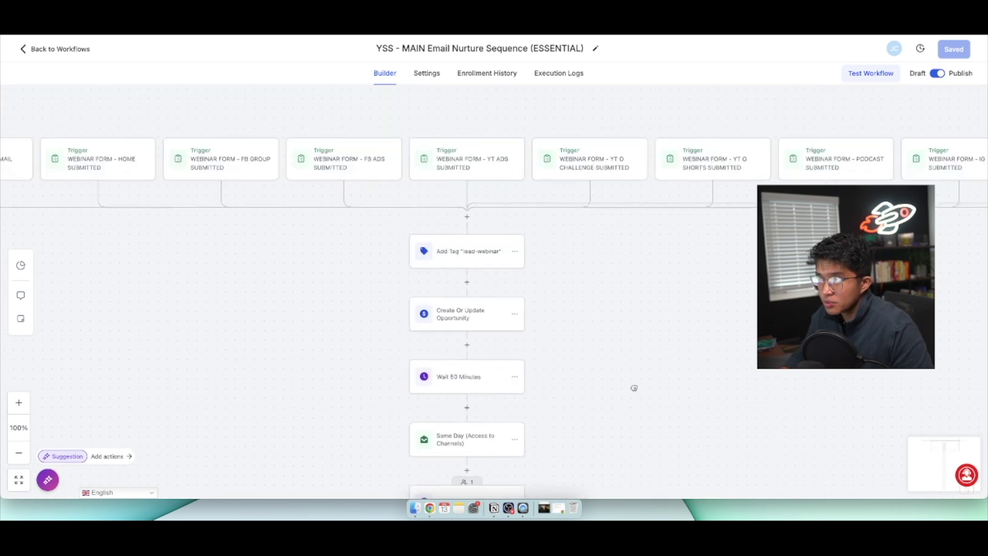
{"action": "scroll", "coordinate": [622, 362], "scroll_direction": "down", "scroll_amount": 5}
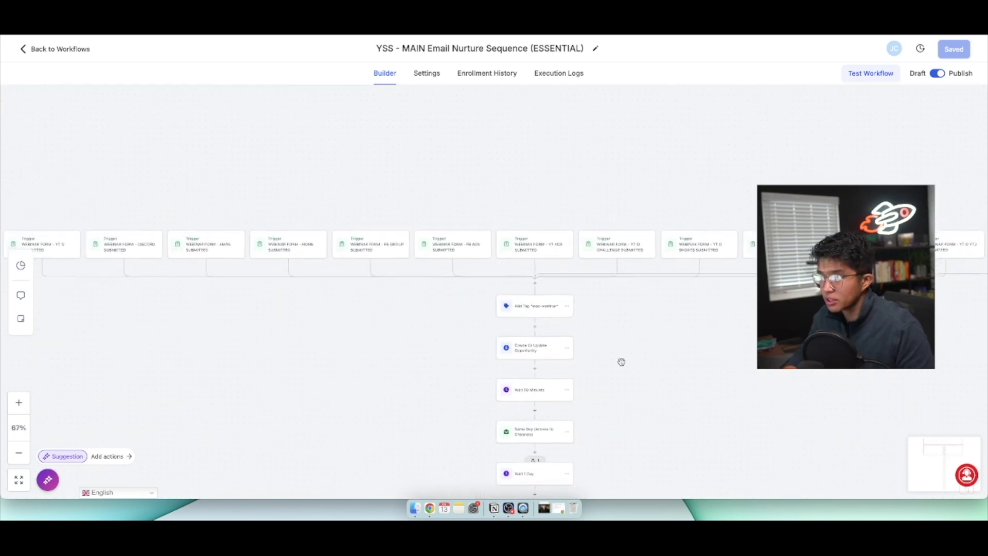
{"action": "scroll", "coordinate": [561, 289], "scroll_direction": "down", "scroll_amount": 2}
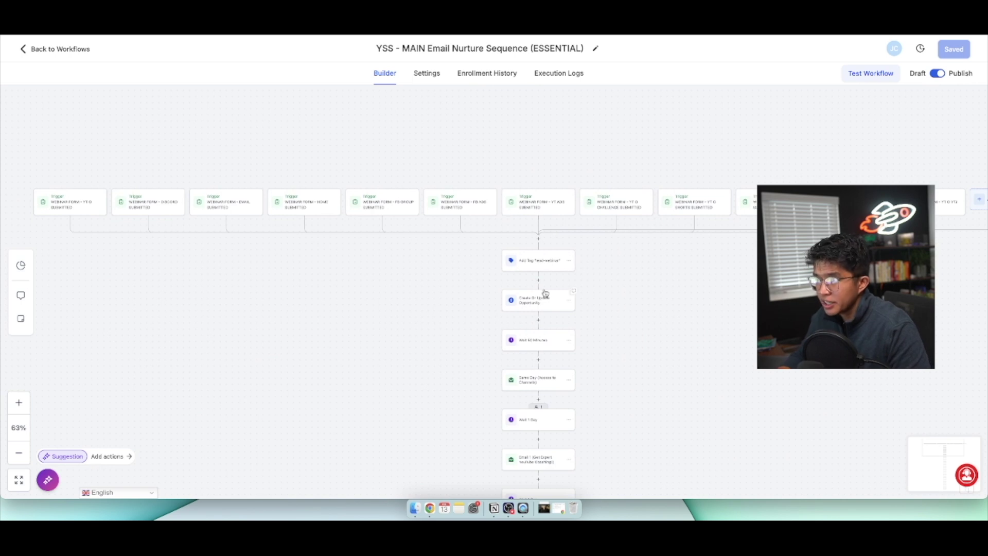
{"action": "left_click_drag", "start_coordinate": [682, 334], "coordinate": [626, 337]}
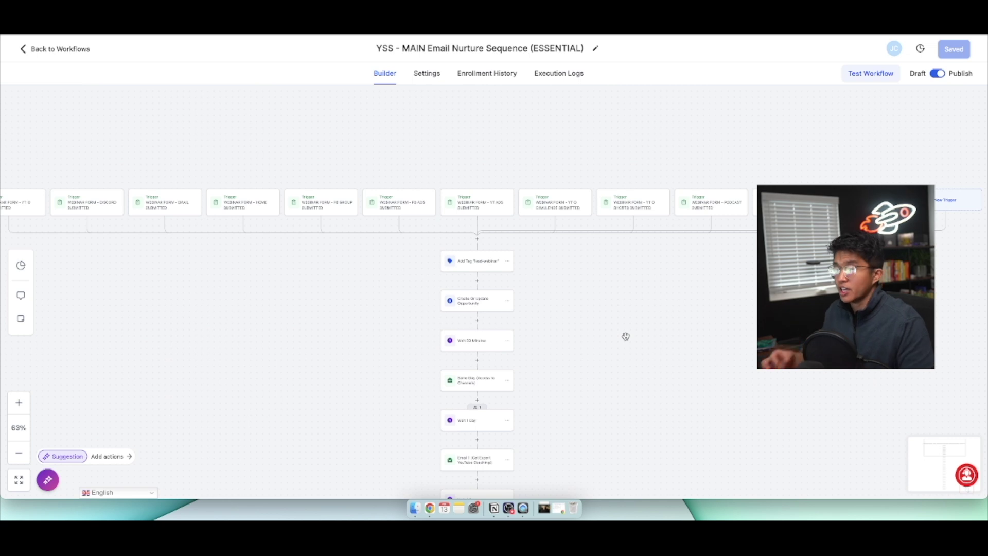
Step: Review the workflow's contact, time window and sender settings, and open its enrollment history
{"action": "left_click", "coordinate": [421, 74]}
{"action": "scroll", "coordinate": [246, 215], "scroll_direction": "down", "scroll_amount": 1}
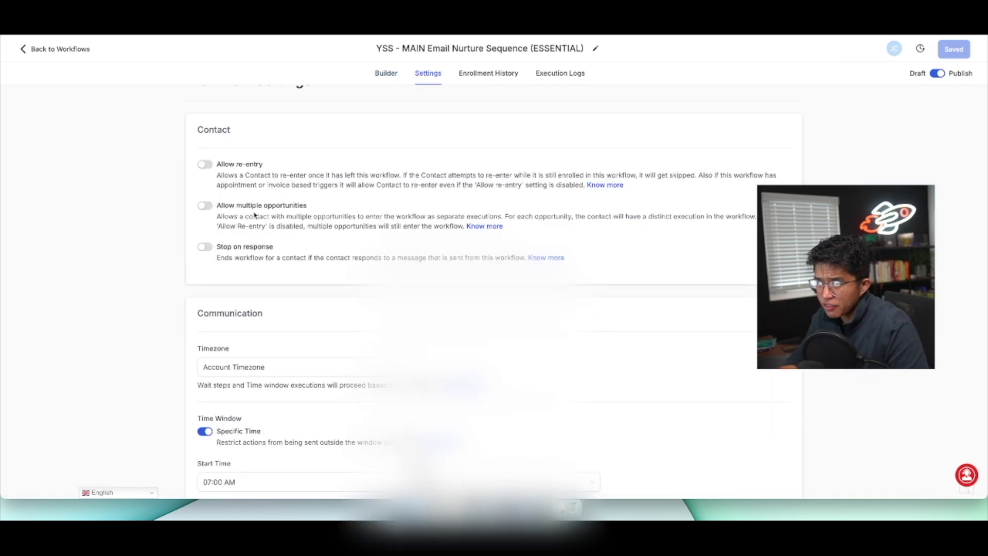
{"action": "scroll", "coordinate": [229, 219], "scroll_direction": "down", "scroll_amount": 5}
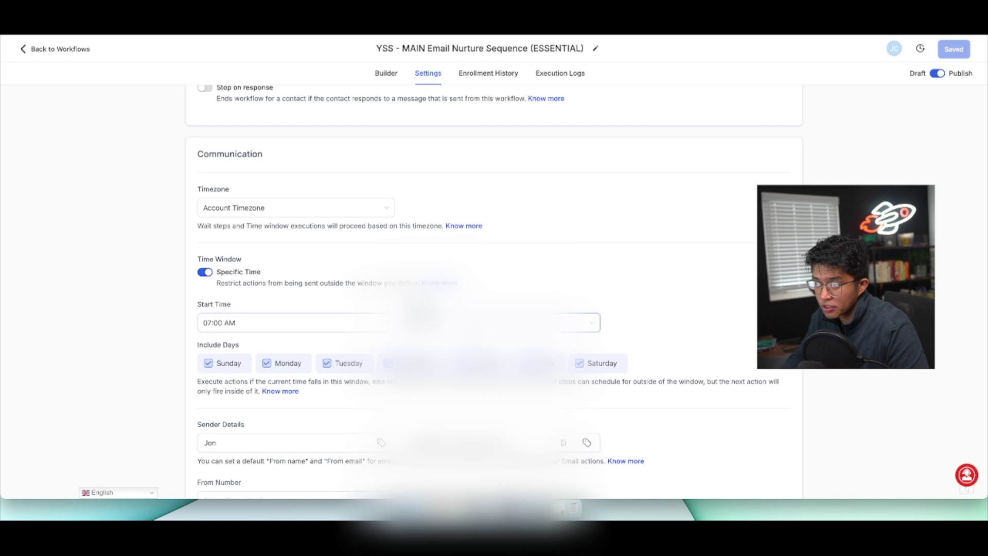
{"action": "scroll", "coordinate": [496, 329], "scroll_direction": "down", "scroll_amount": 2}
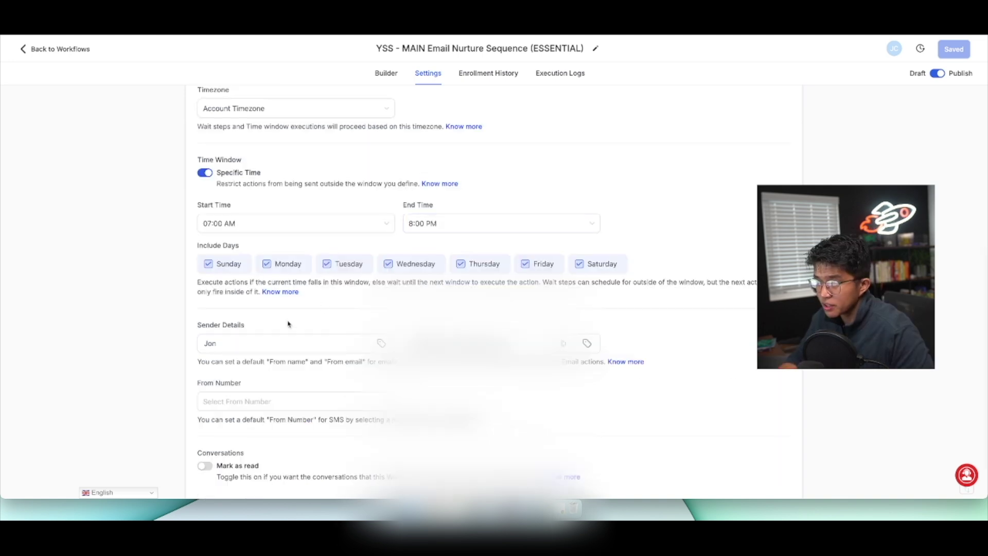
{"action": "scroll", "coordinate": [283, 326], "scroll_direction": "down", "scroll_amount": 1}
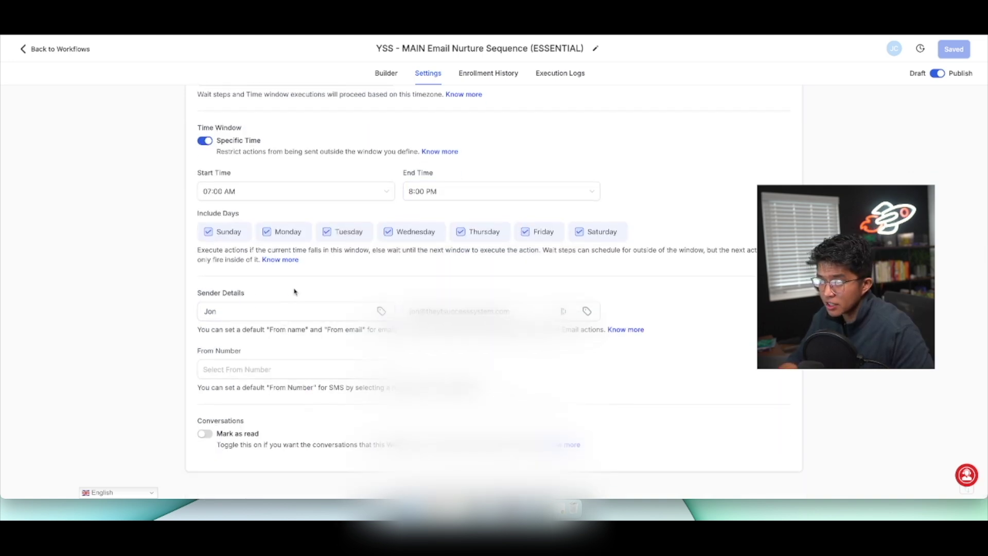
{"action": "scroll", "coordinate": [271, 304], "scroll_direction": "up", "scroll_amount": 5}
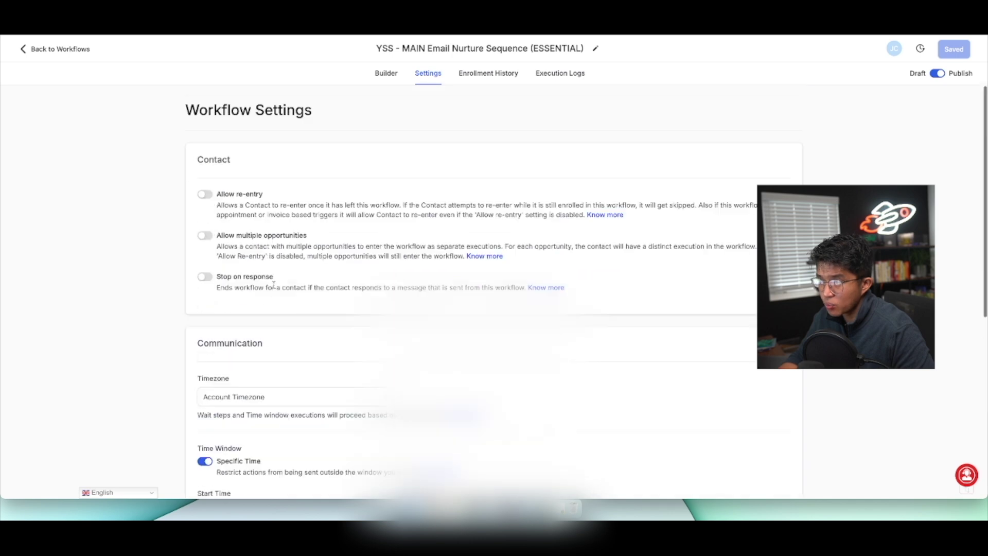
{"action": "left_click", "coordinate": [483, 74]}
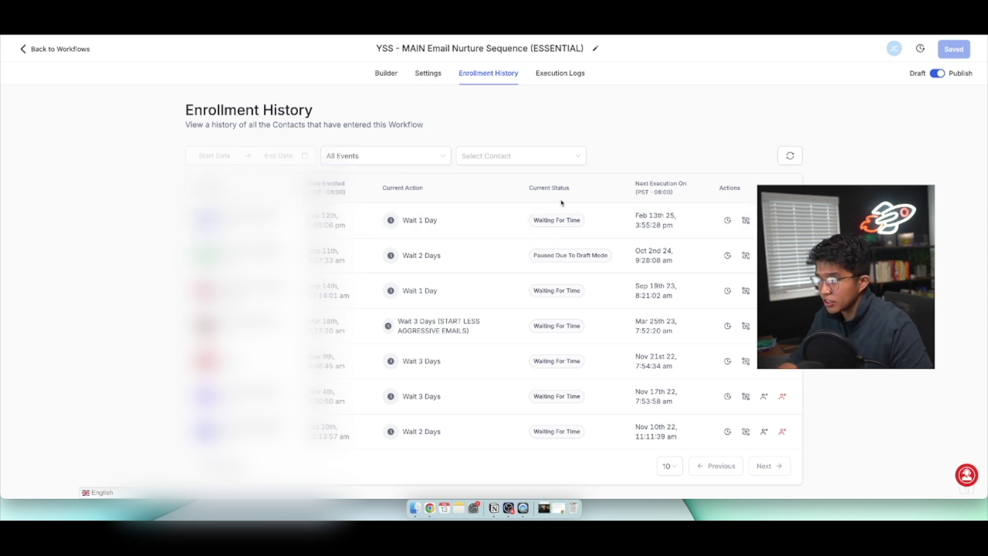
Step: Review the nurture workflow's execution logs and inspect the settings of its "WEBINAR FORM - YT ADS SUBMITTED" trigger in the builder
{"action": "left_click", "coordinate": [555, 76]}
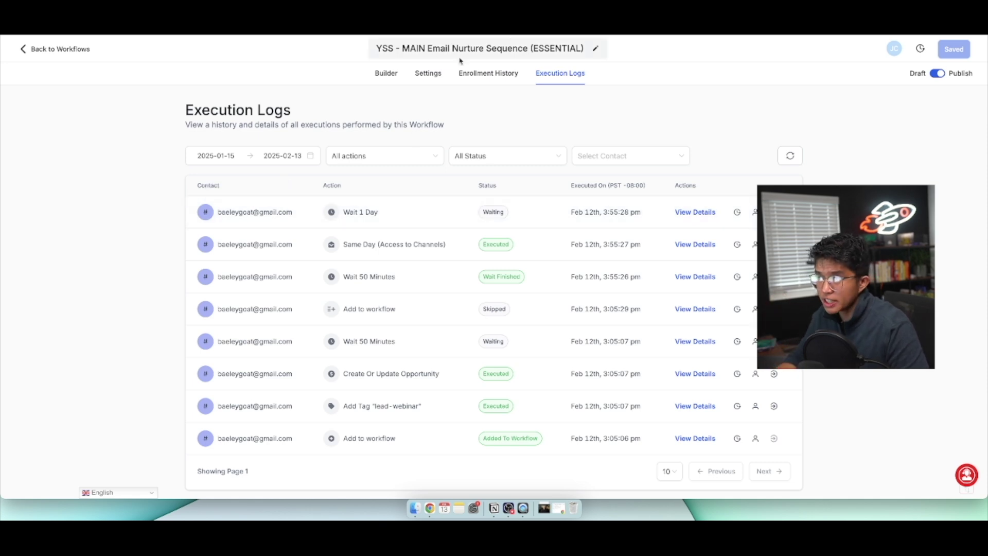
{"action": "left_click", "coordinate": [393, 73]}
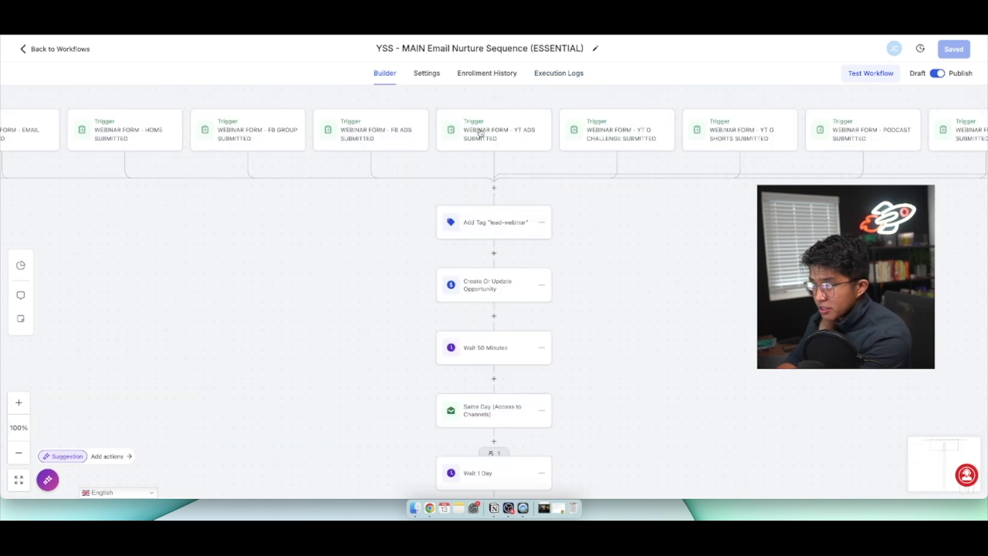
{"action": "left_click", "coordinate": [479, 133]}
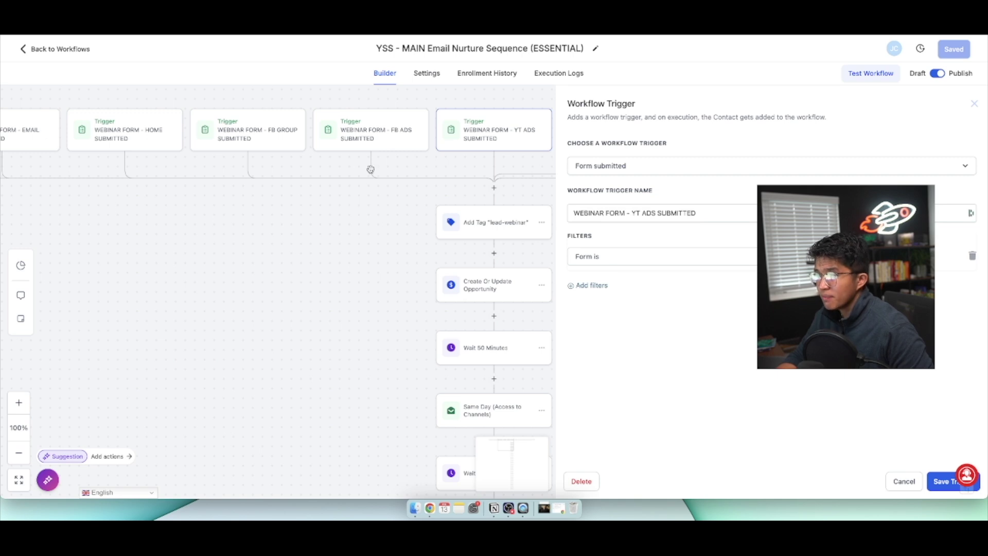
{"action": "left_click", "coordinate": [972, 106]}
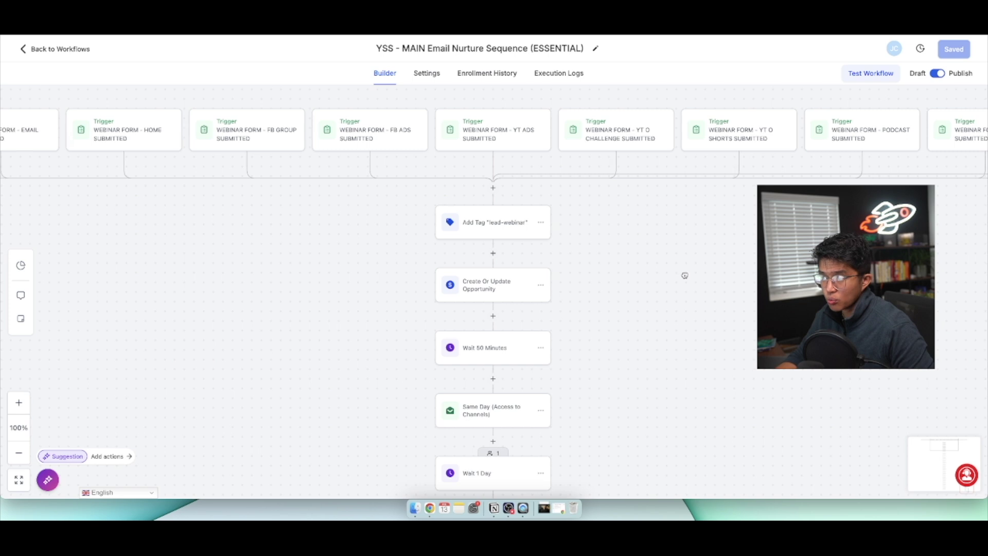
Step: Open the action choices after the "lead-webinar" tag step and examine the contact, communication, send data and internal actions
{"action": "left_click_drag", "start_coordinate": [683, 275], "coordinate": [580, 242]}
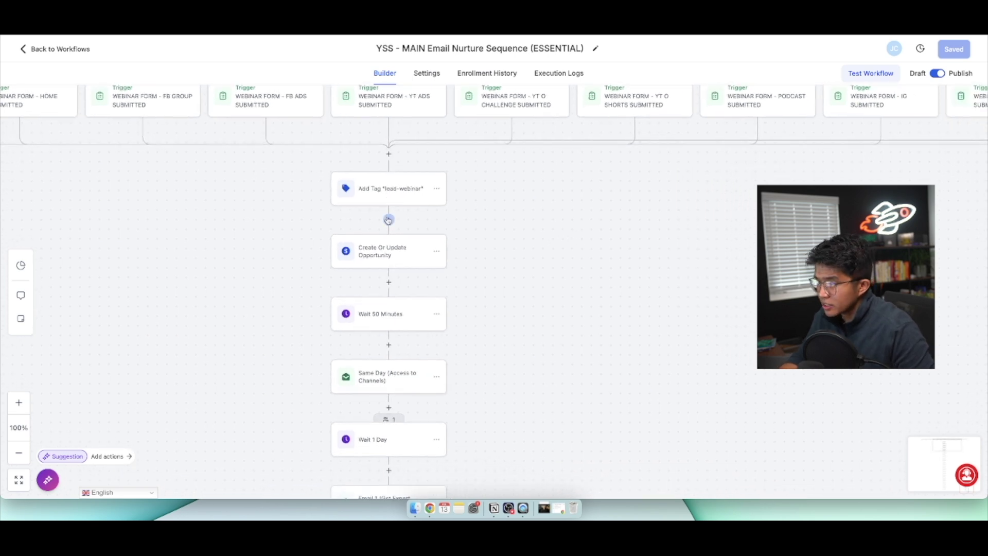
{"action": "left_click", "coordinate": [388, 220]}
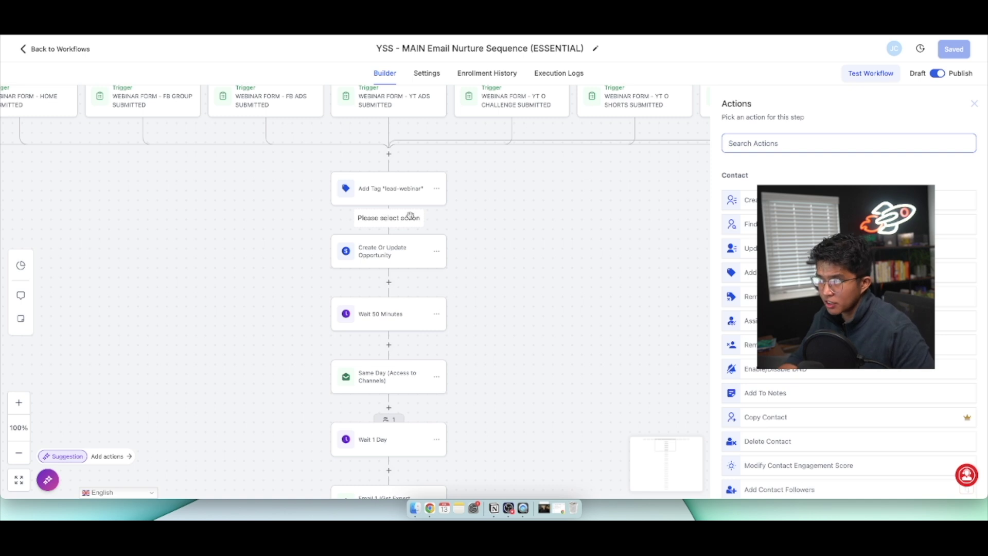
{"action": "scroll", "coordinate": [785, 234], "scroll_direction": "down", "scroll_amount": 5}
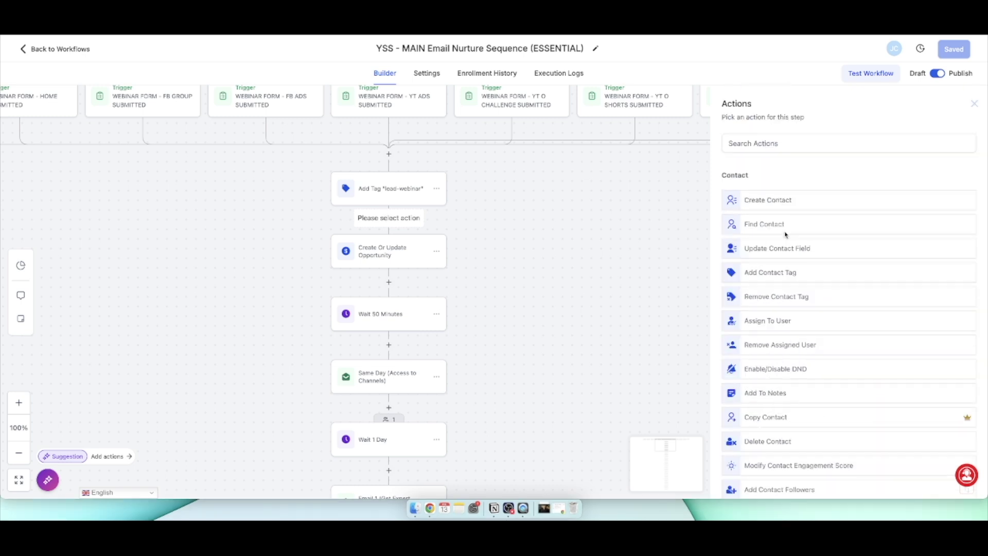
{"action": "scroll", "coordinate": [786, 235], "scroll_direction": "down", "scroll_amount": 1}
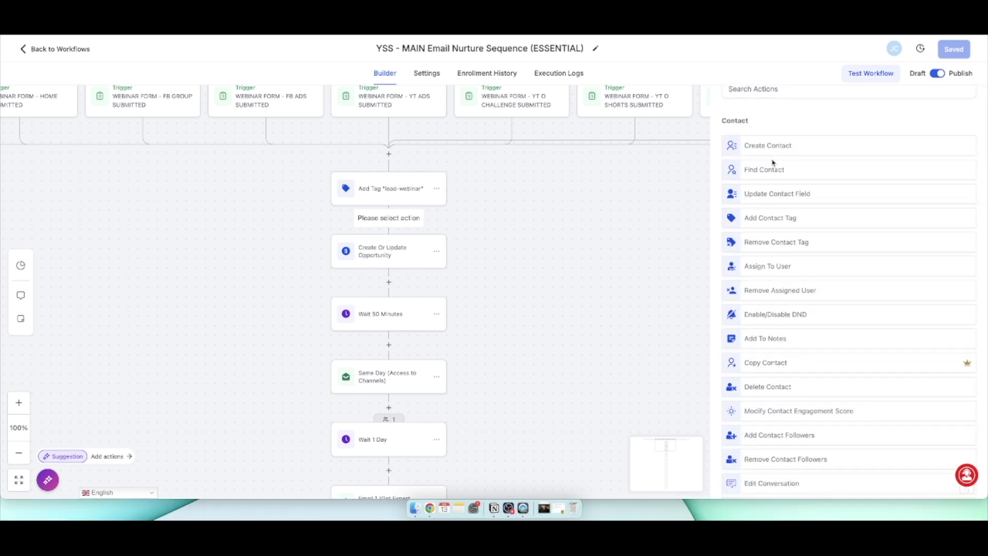
{"action": "scroll", "coordinate": [773, 206], "scroll_direction": "down", "scroll_amount": 2}
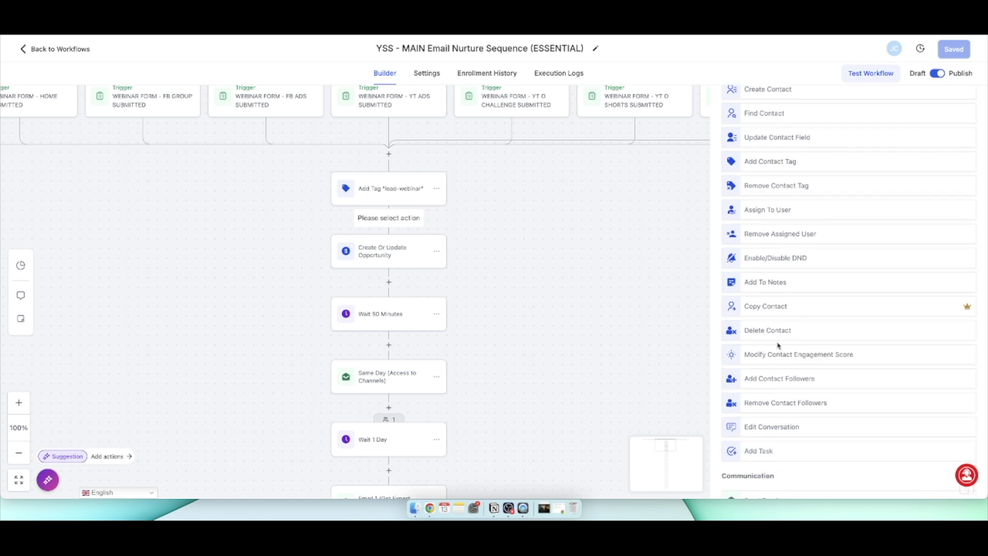
{"action": "scroll", "coordinate": [778, 345], "scroll_direction": "down", "scroll_amount": 5}
{"action": "scroll", "coordinate": [784, 381], "scroll_direction": "down", "scroll_amount": 2}
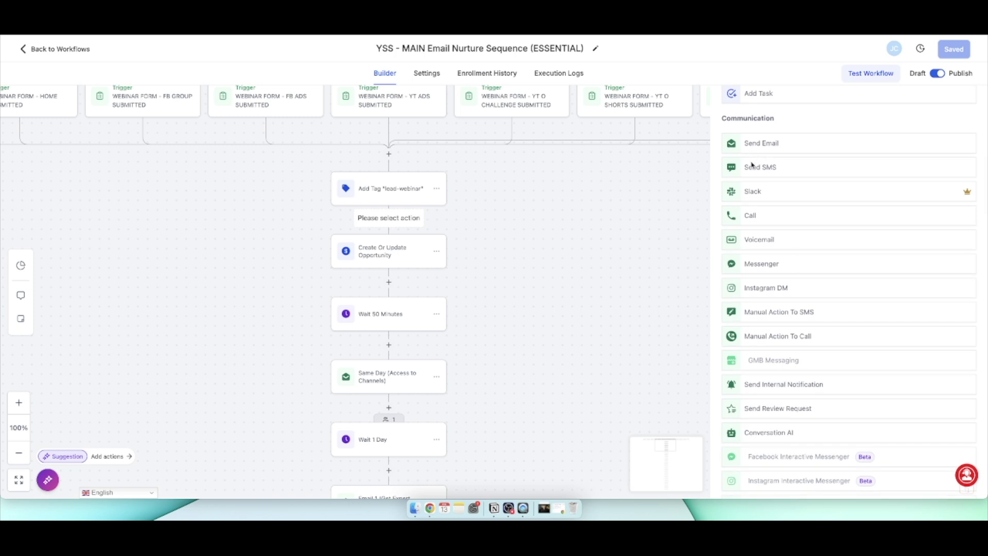
{"action": "scroll", "coordinate": [763, 277], "scroll_direction": "down", "scroll_amount": 4}
{"action": "scroll", "coordinate": [765, 324], "scroll_direction": "down", "scroll_amount": 6}
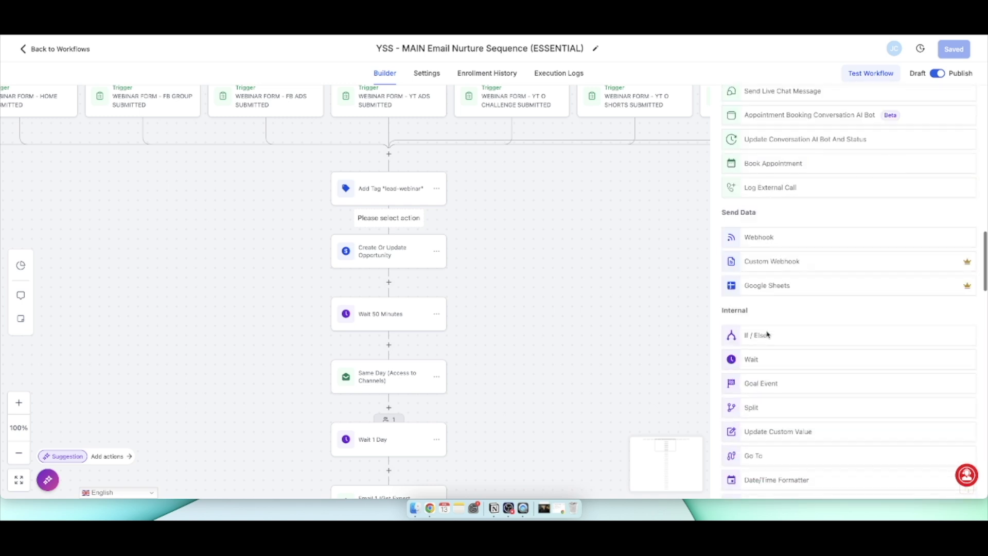
{"action": "scroll", "coordinate": [771, 251], "scroll_direction": "down", "scroll_amount": 3}
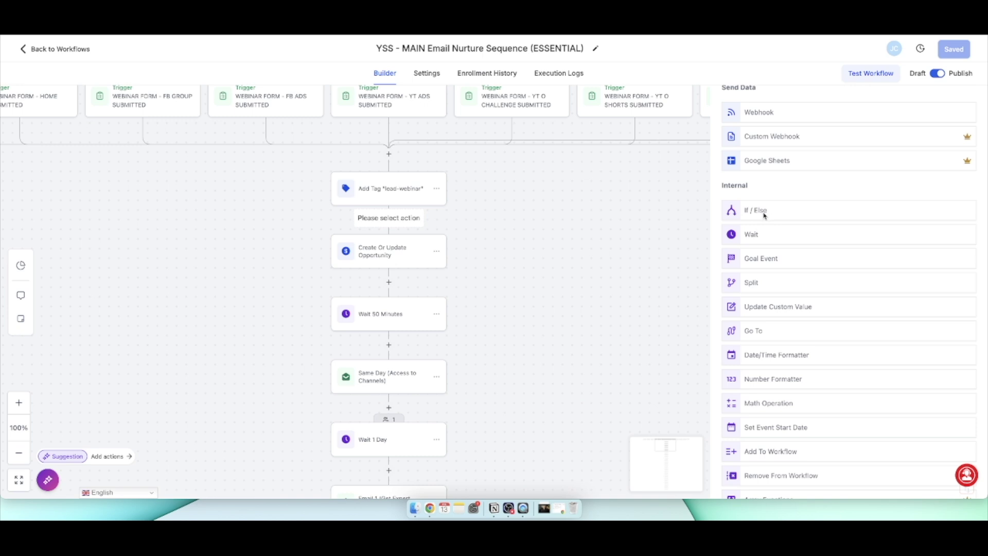
{"action": "scroll", "coordinate": [546, 268], "scroll_direction": "down", "scroll_amount": 6}
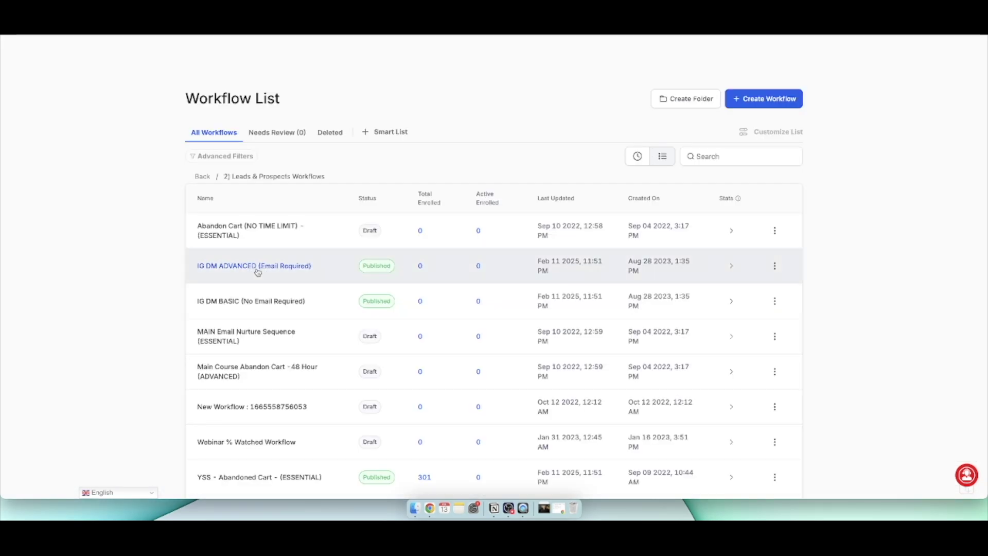
Step: Open the "YSS- IG #1 DM REPLIES" workflow, dismiss the If/Else upgrade notice and examine its Instagram trigger and yes/no branches
{"action": "left_click", "coordinate": [258, 267]}
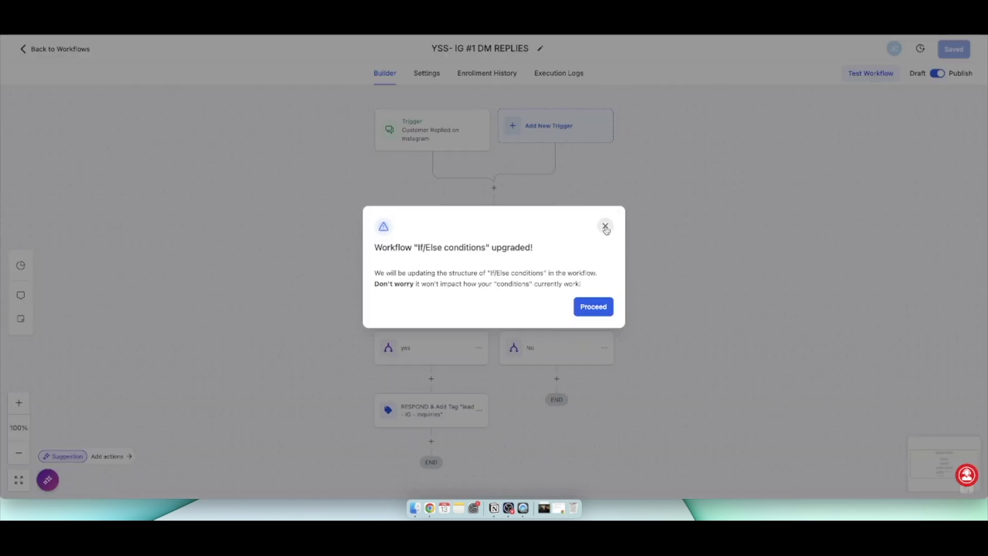
{"action": "left_click", "coordinate": [605, 226]}
{"action": "left_click_drag", "start_coordinate": [596, 292], "coordinate": [600, 255]}
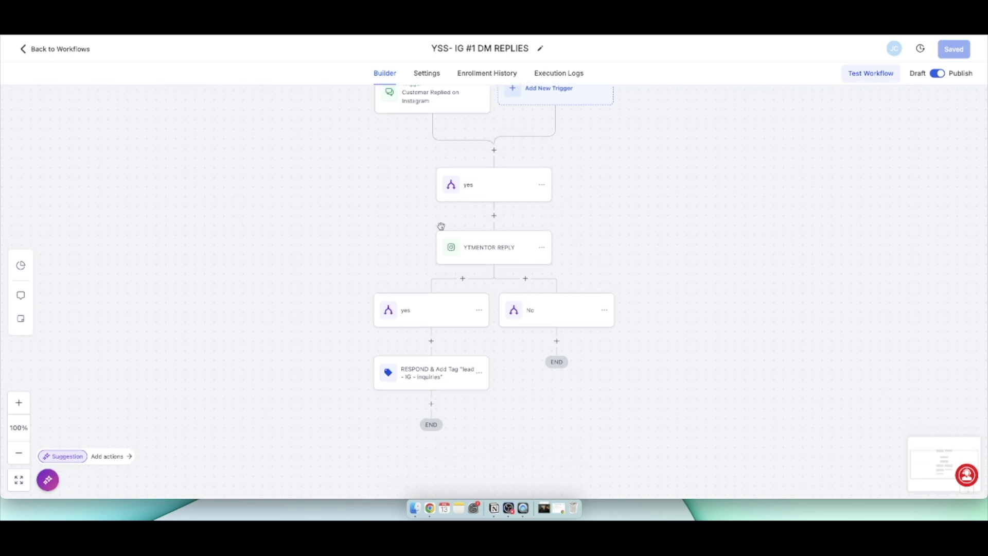
{"action": "left_click_drag", "start_coordinate": [650, 201], "coordinate": [678, 263]}
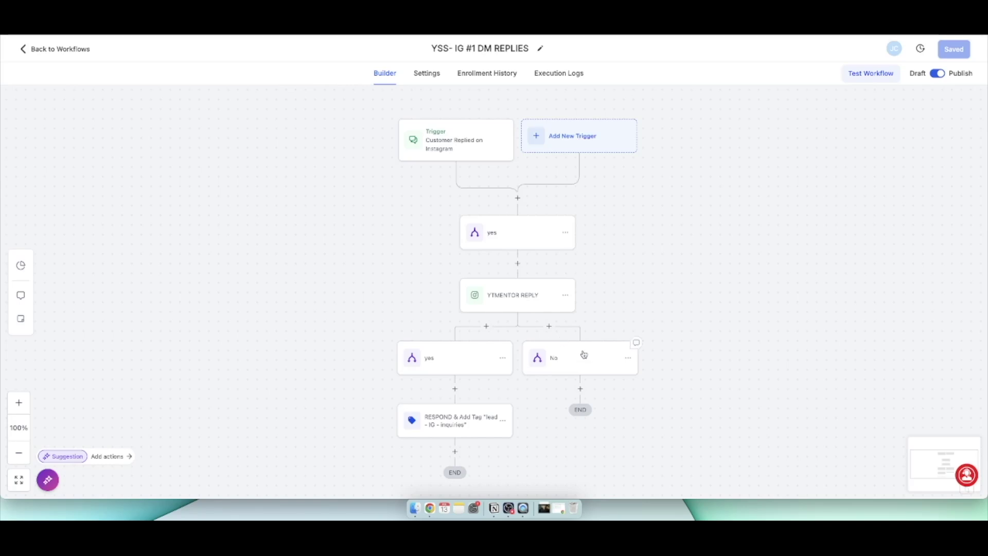
Step: Open the action choices before the "YTMENTOR REPLY" step and examine the categories from internal and AI actions through payments, affiliate, communities and certificates
{"action": "left_click", "coordinate": [517, 263]}
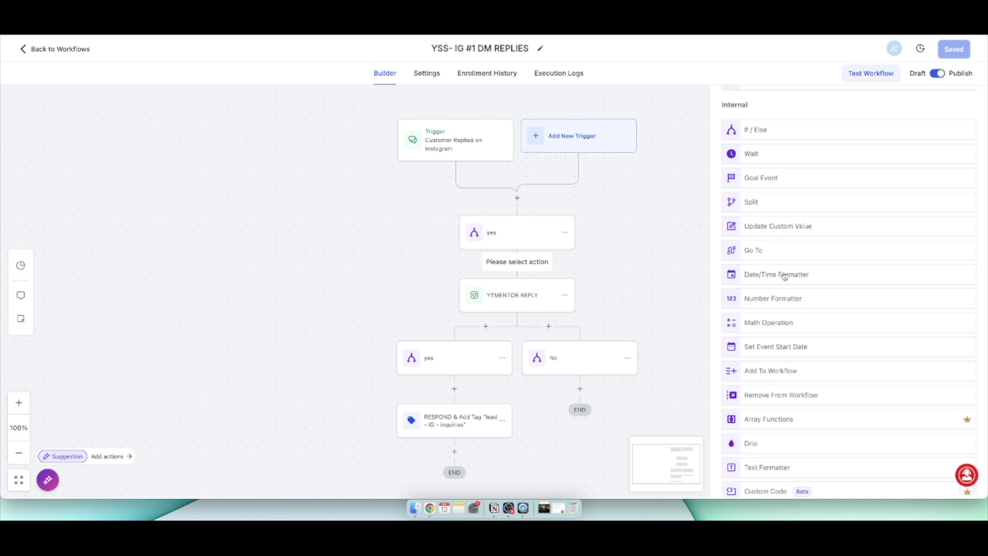
{"action": "scroll", "coordinate": [783, 278], "scroll_direction": "down", "scroll_amount": 2}
{"action": "scroll", "coordinate": [783, 279], "scroll_direction": "down", "scroll_amount": 3}
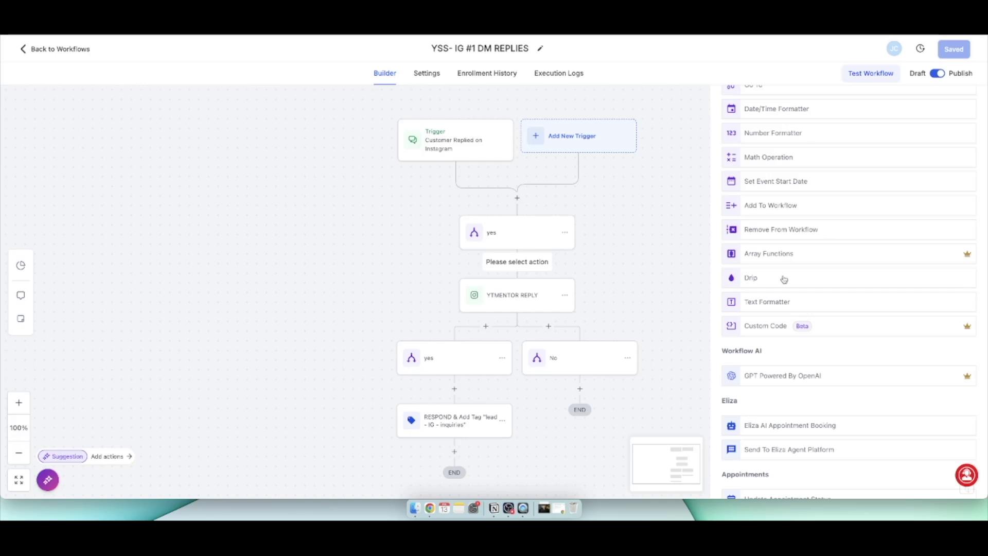
{"action": "scroll", "coordinate": [784, 279], "scroll_direction": "down", "scroll_amount": 3}
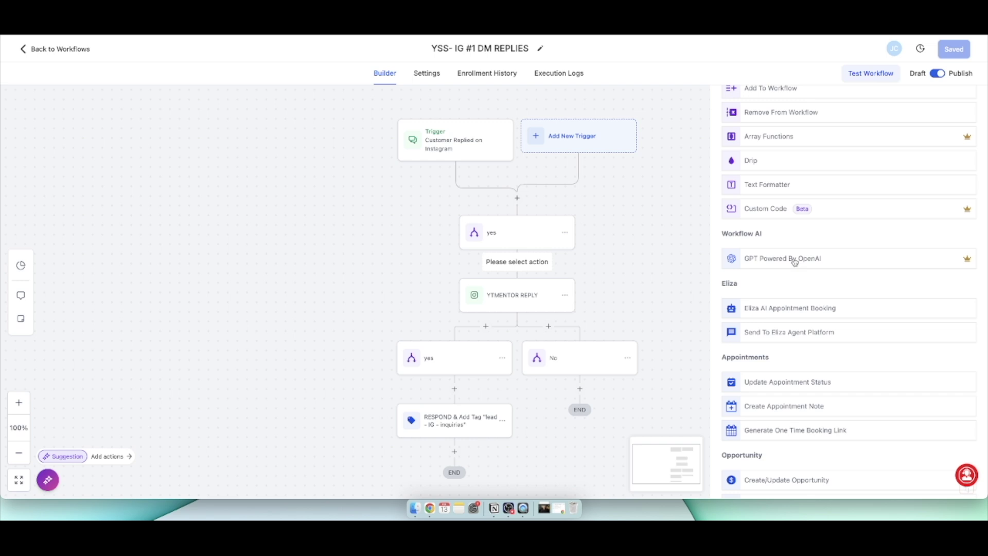
{"action": "scroll", "coordinate": [777, 263], "scroll_direction": "down", "scroll_amount": 3}
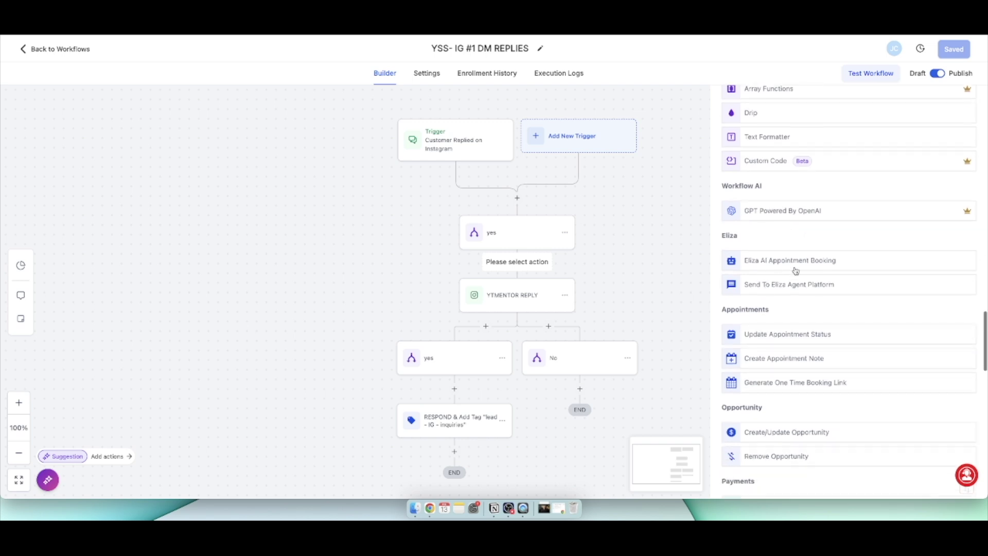
{"action": "scroll", "coordinate": [804, 274], "scroll_direction": "down", "scroll_amount": 3}
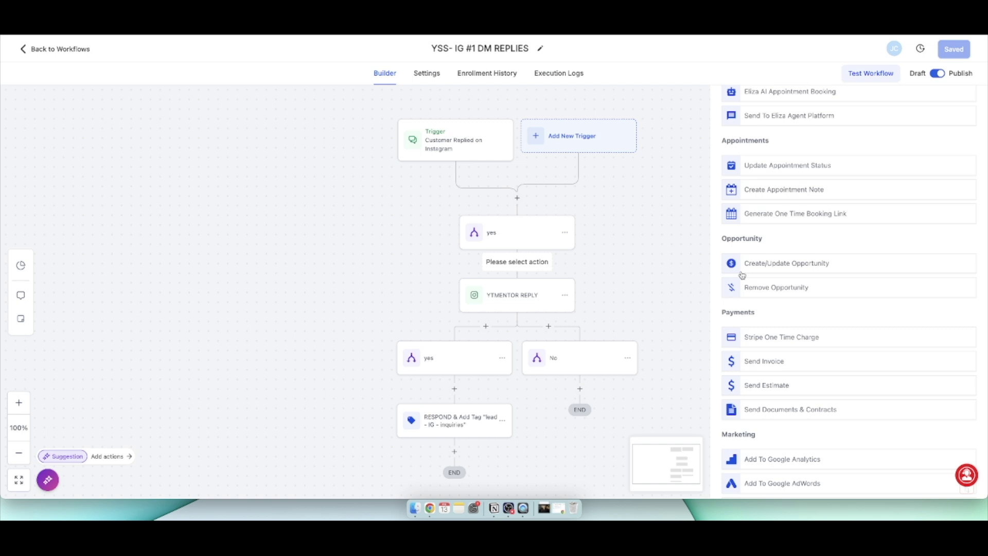
{"action": "scroll", "coordinate": [741, 276], "scroll_direction": "down", "scroll_amount": 3}
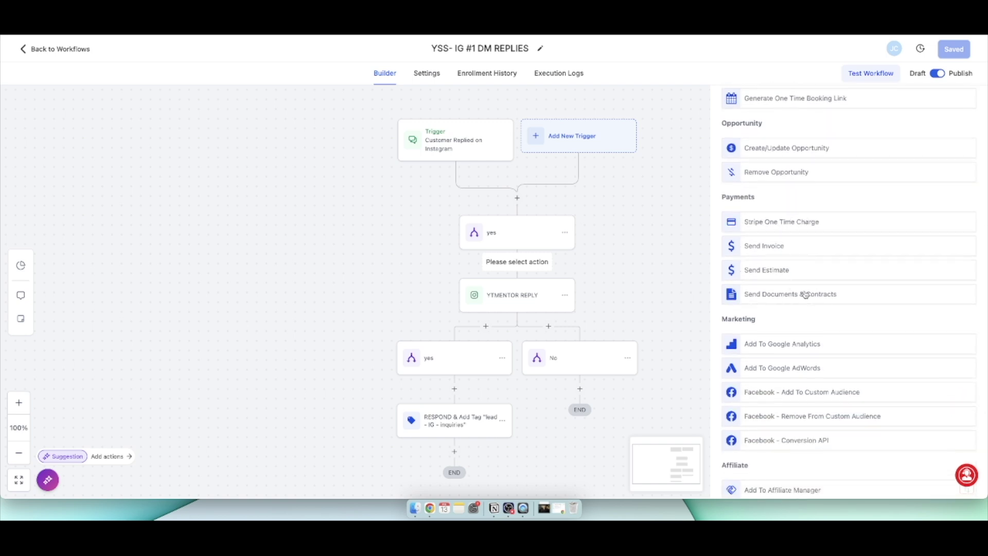
{"action": "scroll", "coordinate": [802, 294], "scroll_direction": "down", "scroll_amount": 2}
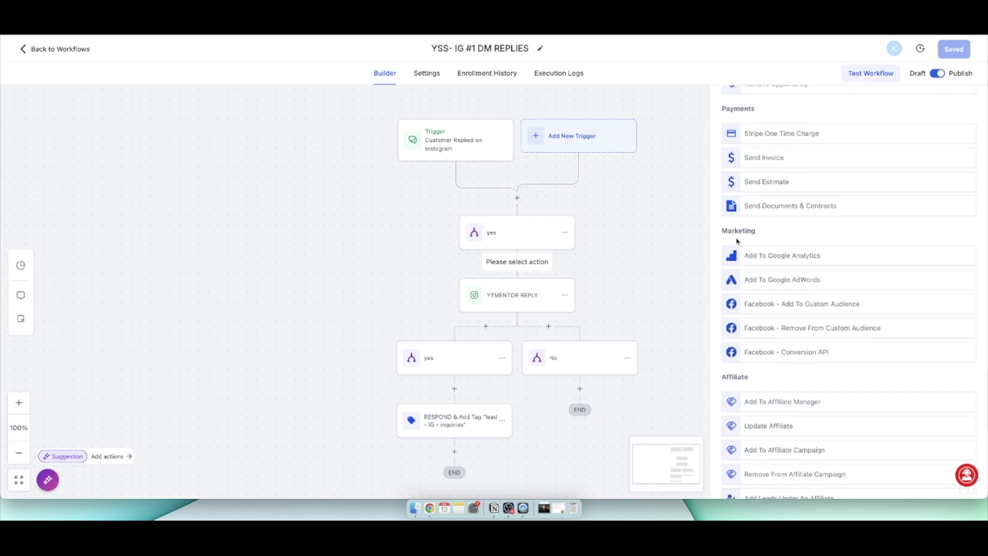
{"action": "scroll", "coordinate": [786, 262], "scroll_direction": "down", "scroll_amount": 4}
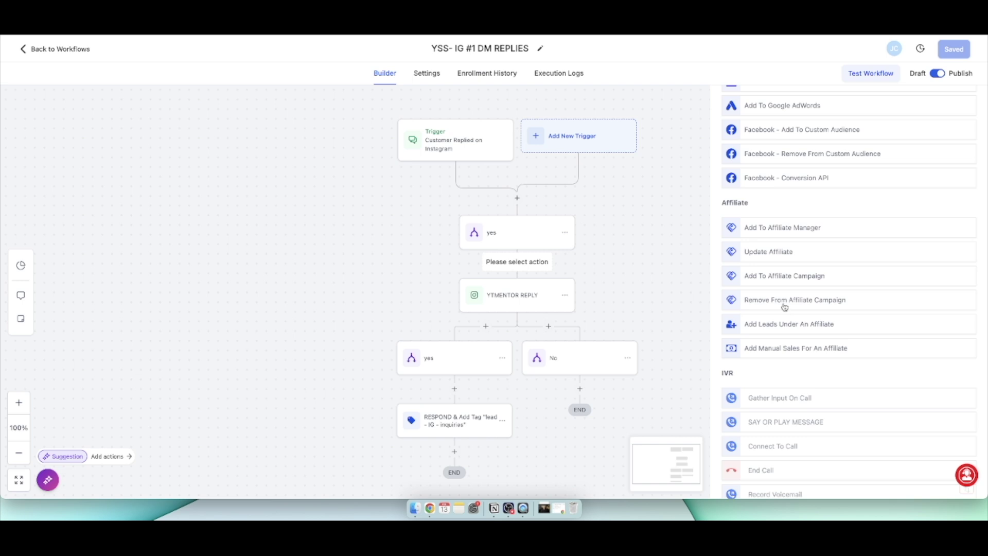
{"action": "scroll", "coordinate": [785, 307], "scroll_direction": "down", "scroll_amount": 6}
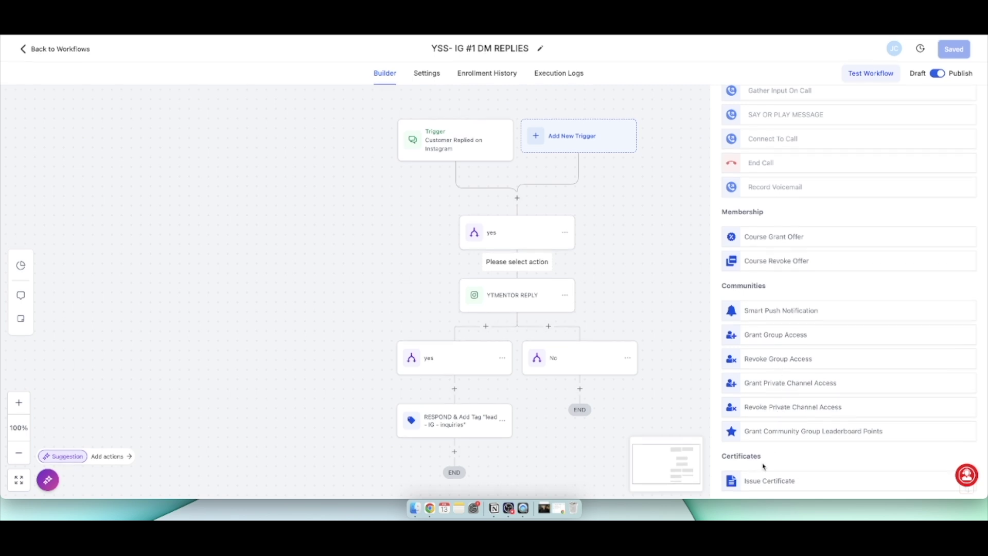
{"action": "scroll", "coordinate": [801, 337], "scroll_direction": "up", "scroll_amount": 15}
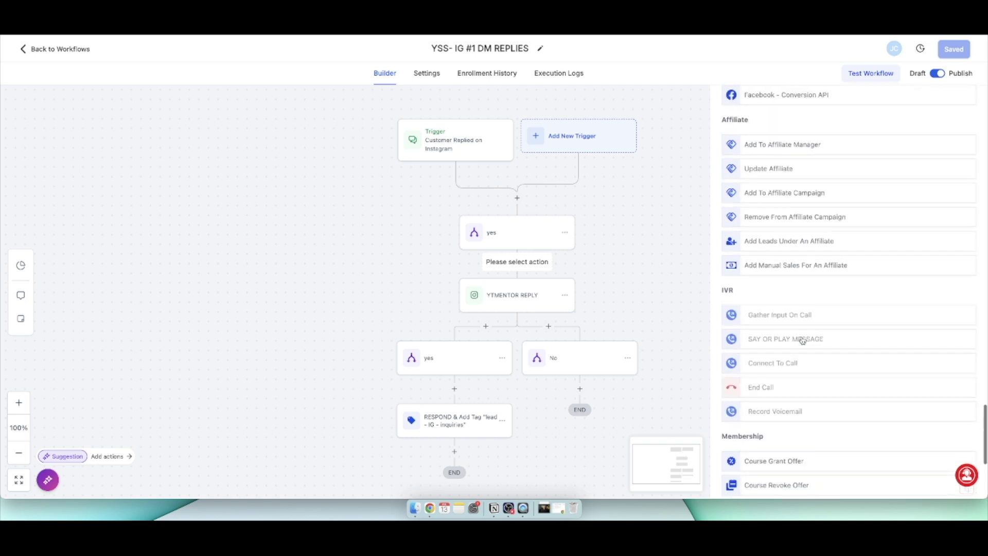
{"action": "scroll", "coordinate": [802, 341], "scroll_direction": "up", "scroll_amount": 15}
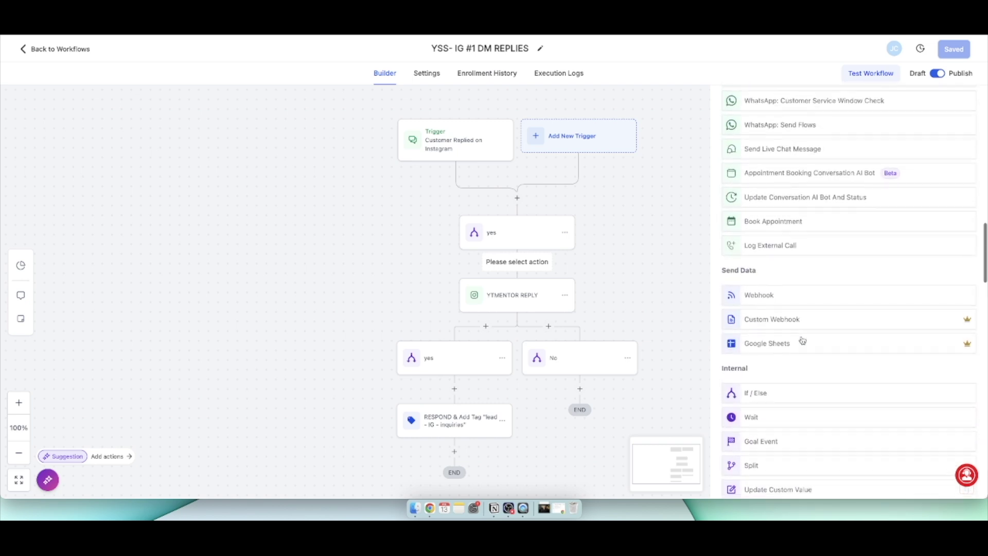
{"action": "scroll", "coordinate": [801, 339], "scroll_direction": "up", "scroll_amount": 6}
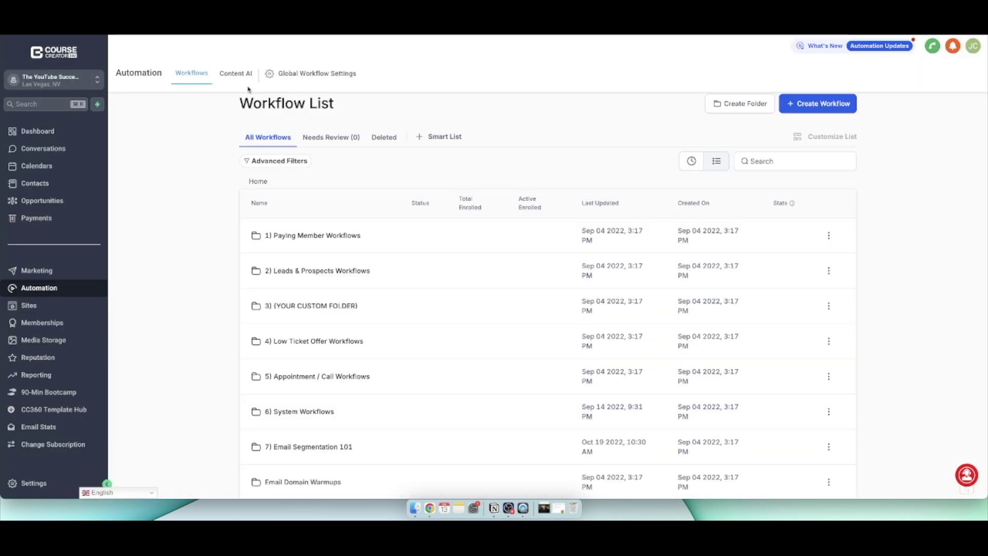
Step: View the Content AI page of the automation area, and go to Sites to look over the funnel folders
{"action": "left_click", "coordinate": [242, 79]}
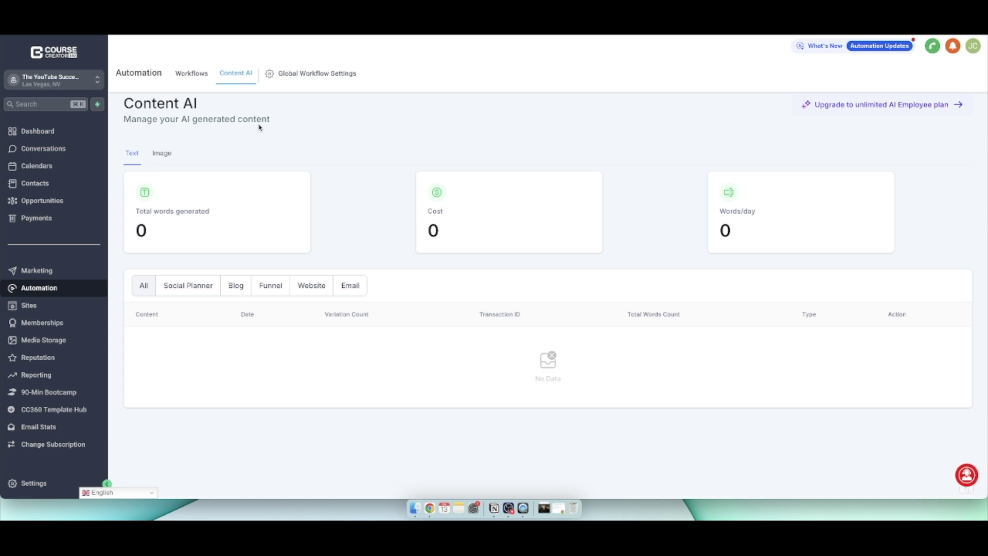
{"action": "left_click", "coordinate": [28, 305]}
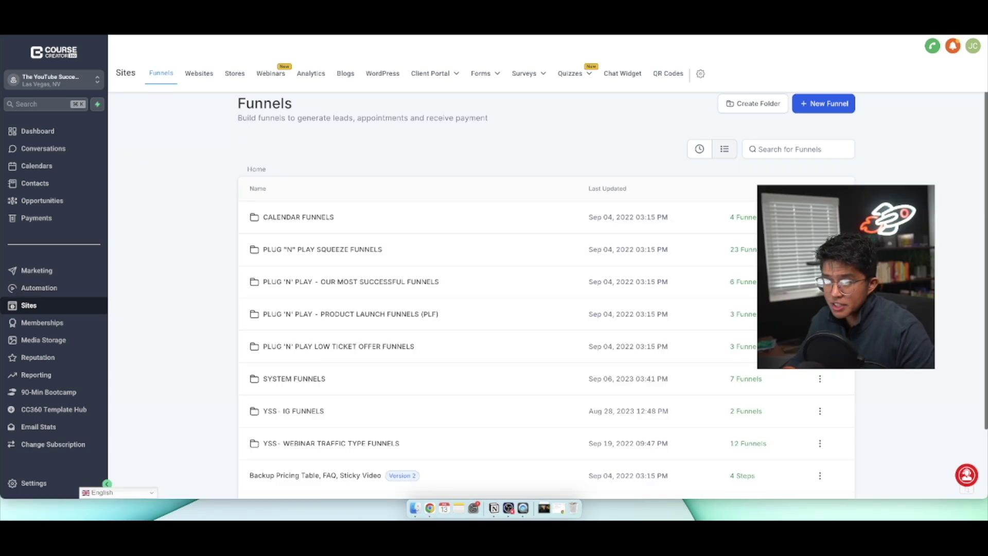
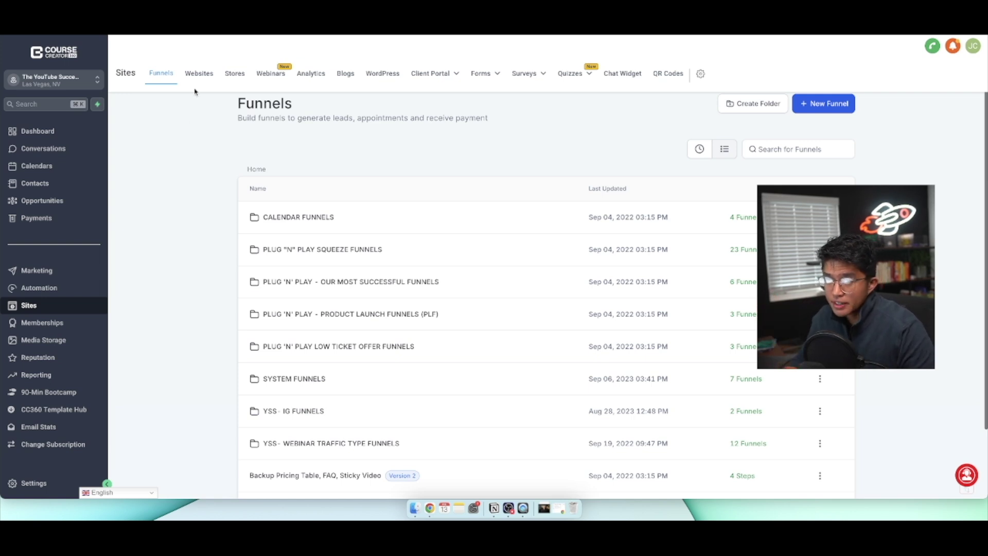
{"action": "scroll", "coordinate": [238, 256], "scroll_direction": "down", "scroll_amount": 3}
{"action": "scroll", "coordinate": [238, 256], "scroll_direction": "up", "scroll_amount": 2}
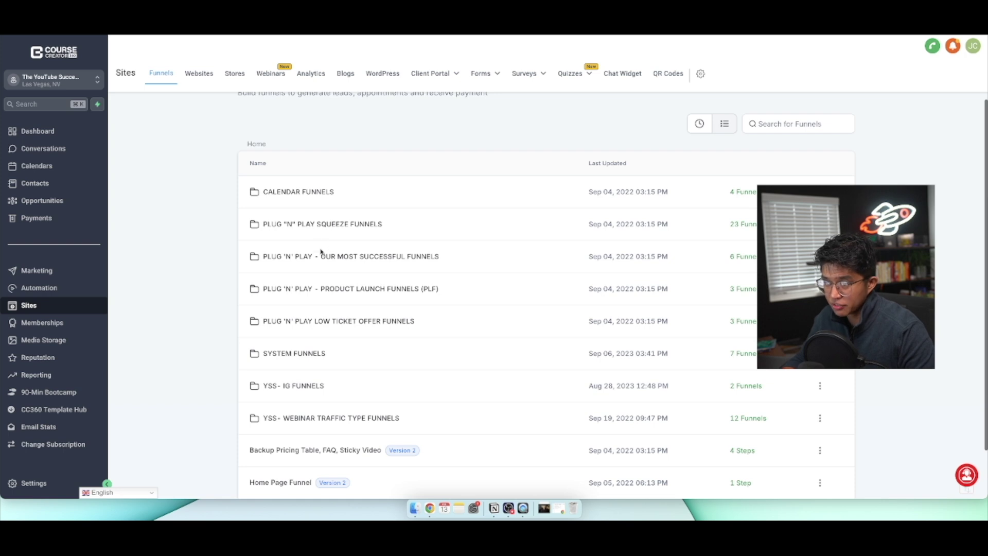
{"action": "scroll", "coordinate": [321, 252], "scroll_direction": "up", "scroll_amount": 1}
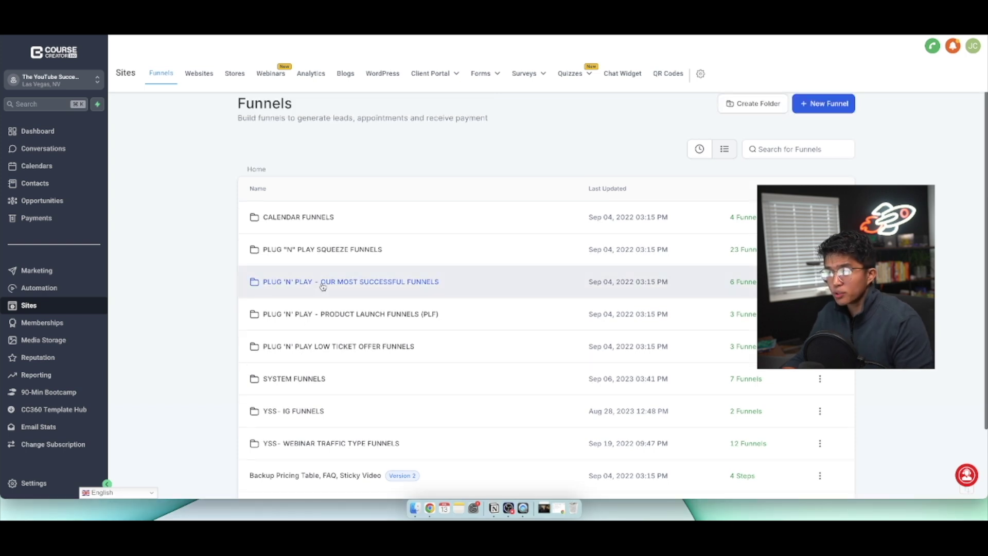
Step: Open the "CC360 - Pre Launch Funnel Template" from the "PLUG 'N' PLAY - OUR MOST SUCCESSFUL FUNNELS" folder
{"action": "left_click", "coordinate": [321, 284]}
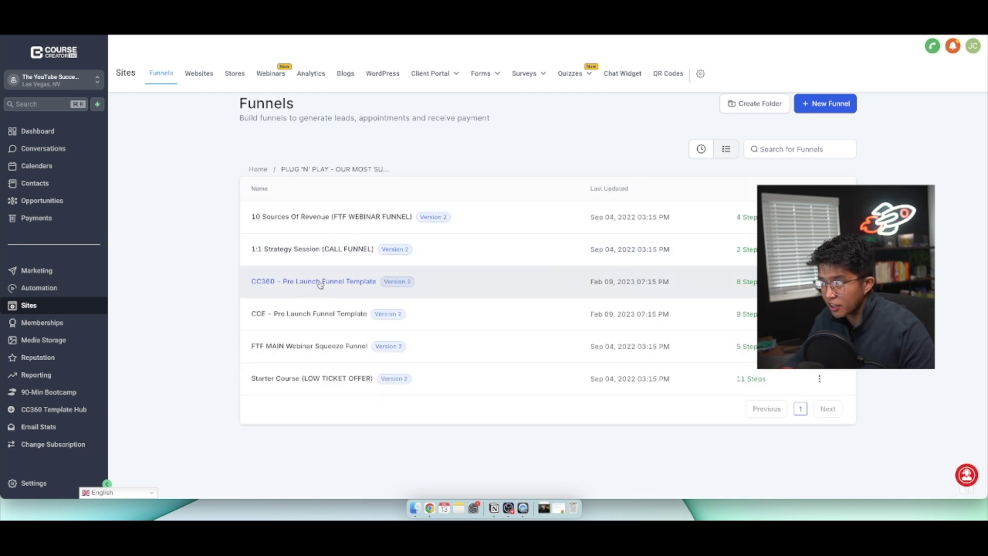
{"action": "left_click", "coordinate": [320, 285]}
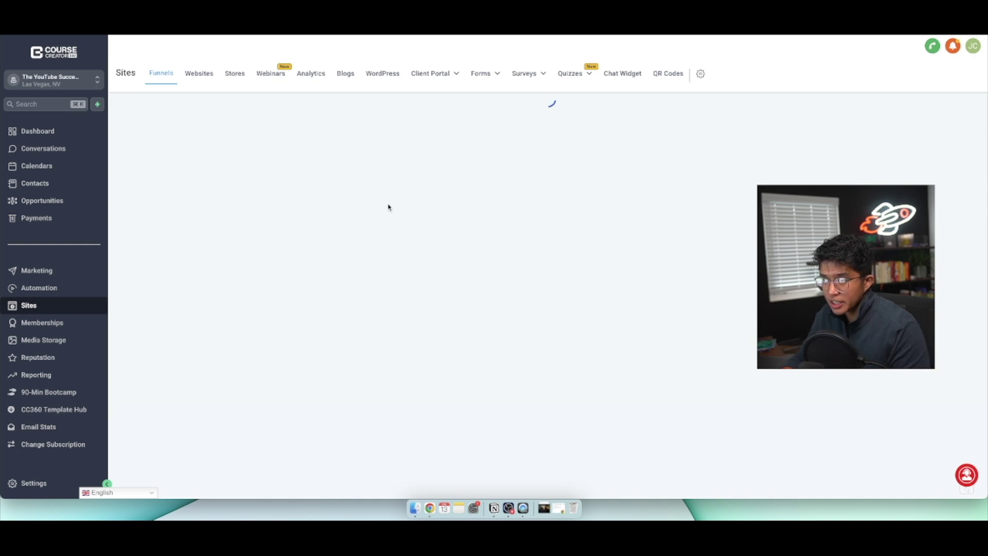
Step: Open the "Email 1 - Survey Opt In" page in the funnel editor and examine the body paragraph's general text and colour settings
{"action": "left_click", "coordinate": [340, 189]}
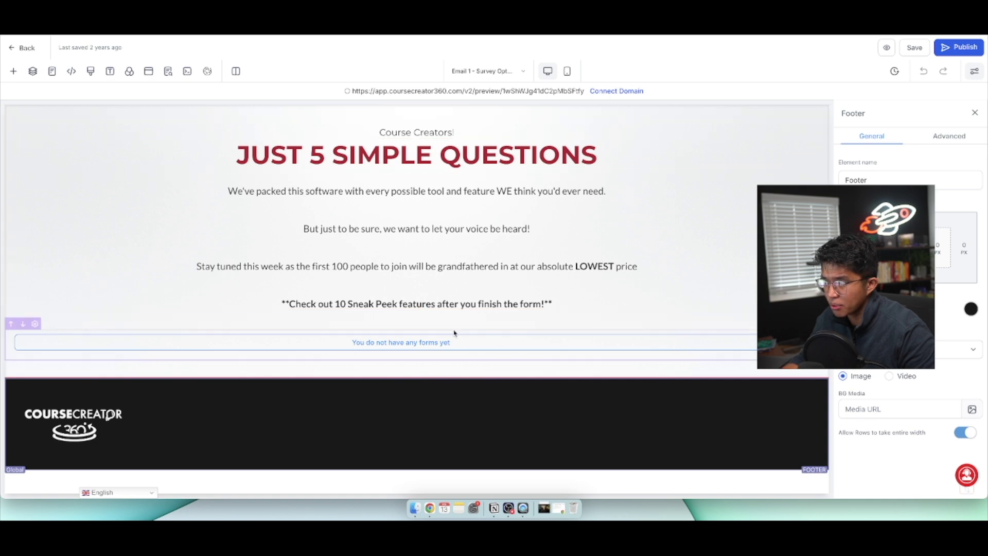
{"action": "left_click", "coordinate": [398, 221]}
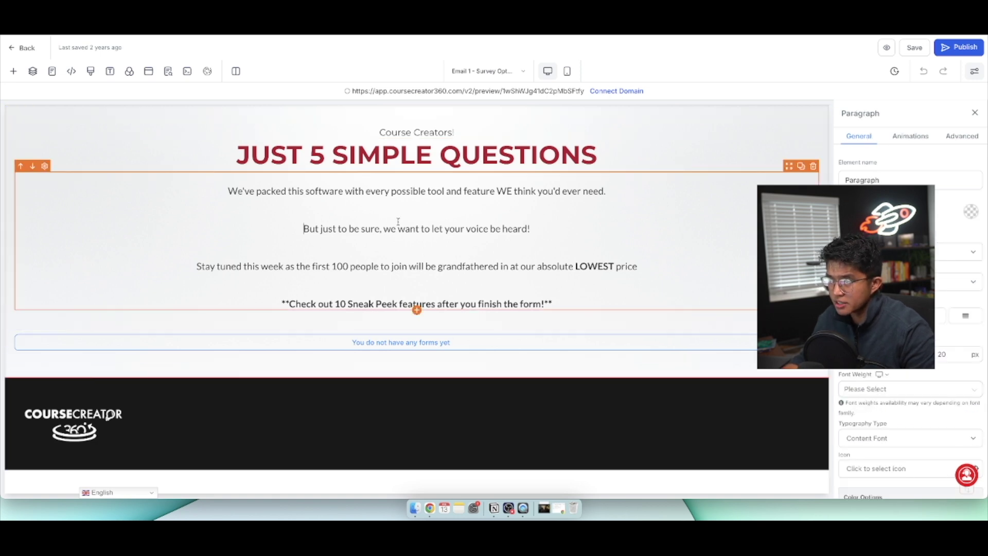
{"action": "scroll", "coordinate": [958, 335], "scroll_direction": "down", "scroll_amount": 6}
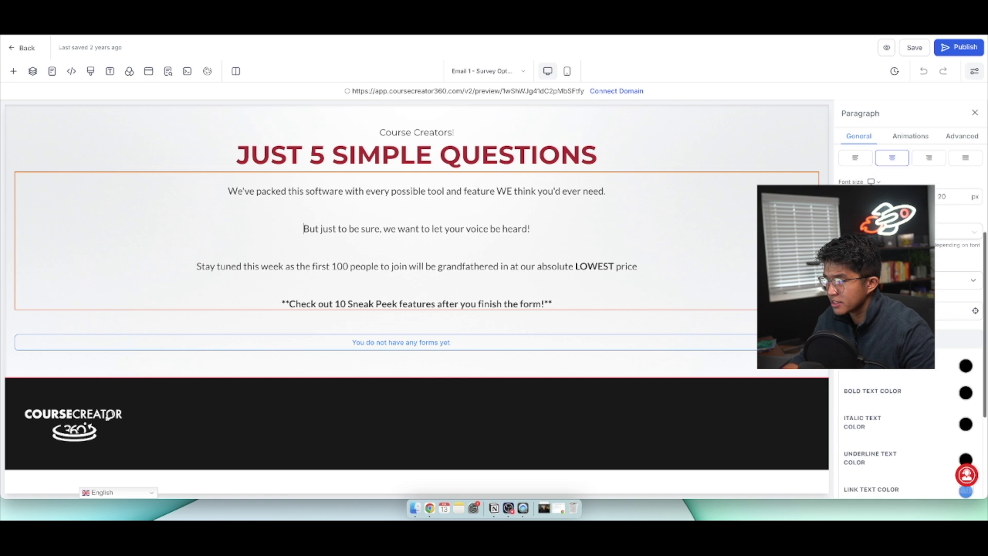
{"action": "triple_click", "coordinate": [482, 228]}
{"action": "left_click", "coordinate": [147, 201]}
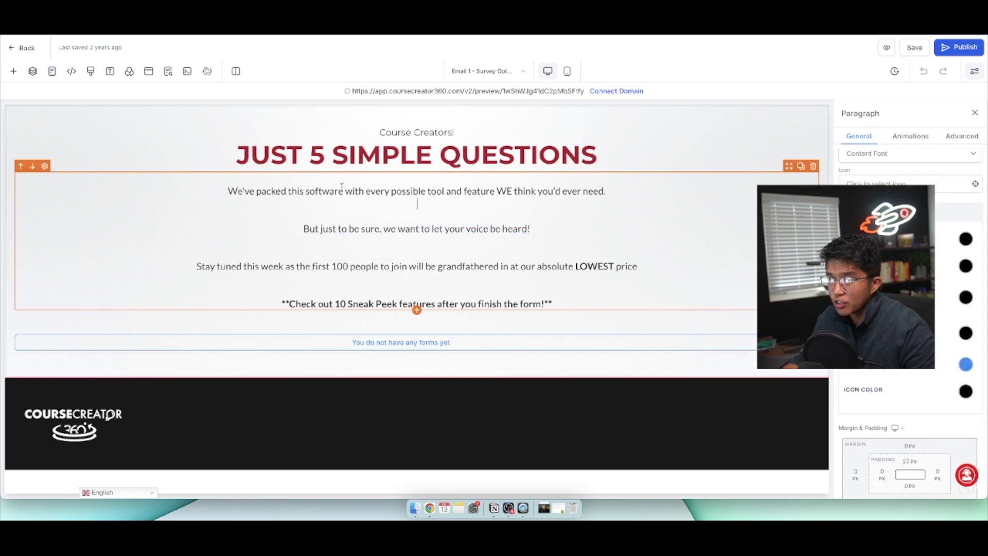
Step: Open the page editor's element library, examine its categories from text and forms through order elements, and close it
{"action": "left_click", "coordinate": [14, 72]}
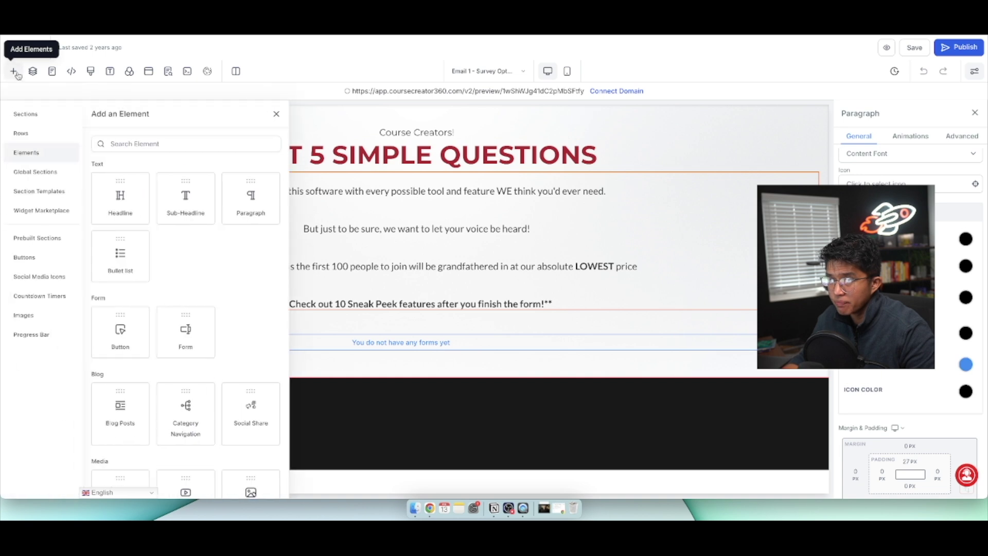
{"action": "scroll", "coordinate": [185, 239], "scroll_direction": "down", "scroll_amount": 10}
{"action": "scroll", "coordinate": [187, 239], "scroll_direction": "up", "scroll_amount": 9}
{"action": "scroll", "coordinate": [188, 239], "scroll_direction": "up", "scroll_amount": 1}
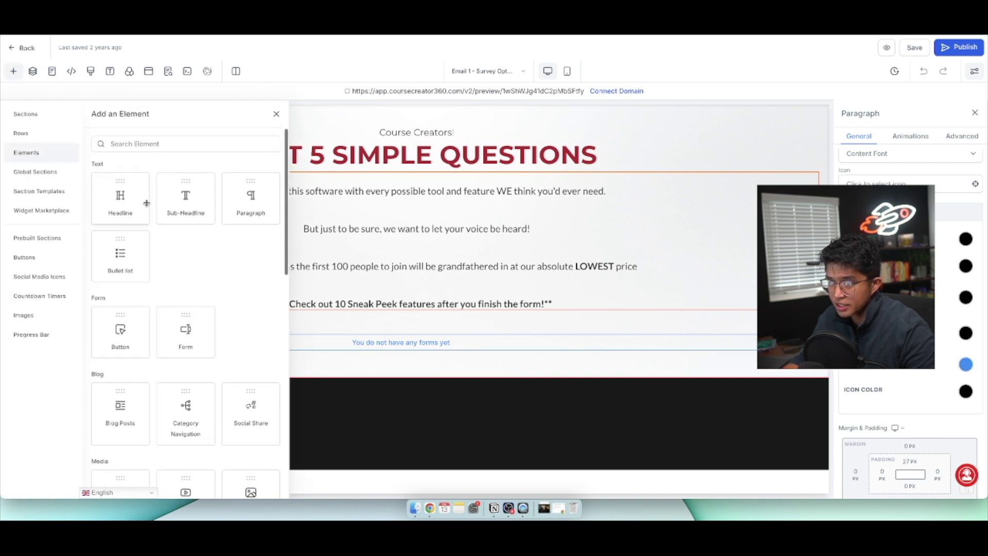
{"action": "scroll", "coordinate": [165, 205], "scroll_direction": "down", "scroll_amount": 4}
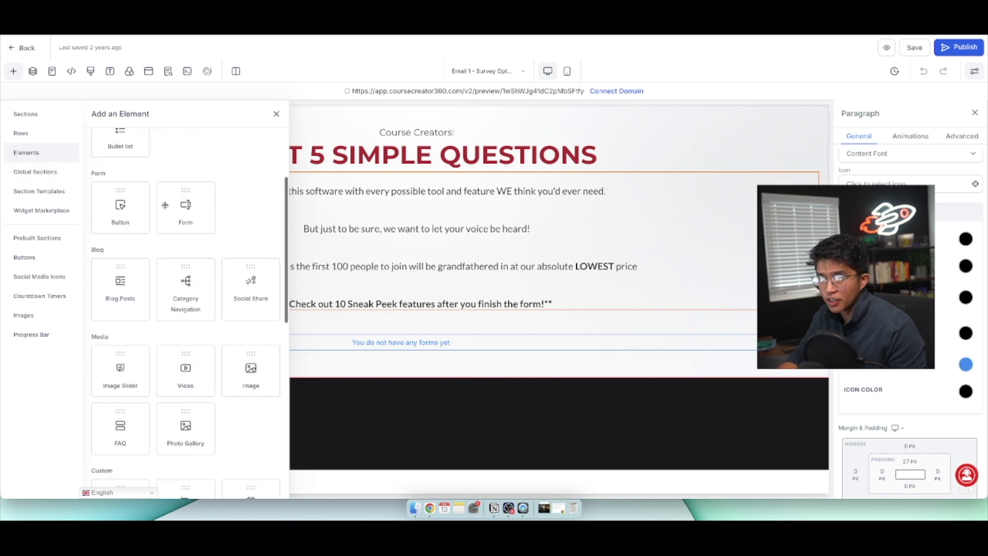
{"action": "scroll", "coordinate": [164, 205], "scroll_direction": "up", "scroll_amount": 3}
{"action": "scroll", "coordinate": [166, 207], "scroll_direction": "down", "scroll_amount": 4}
{"action": "scroll", "coordinate": [166, 206], "scroll_direction": "down", "scroll_amount": 1}
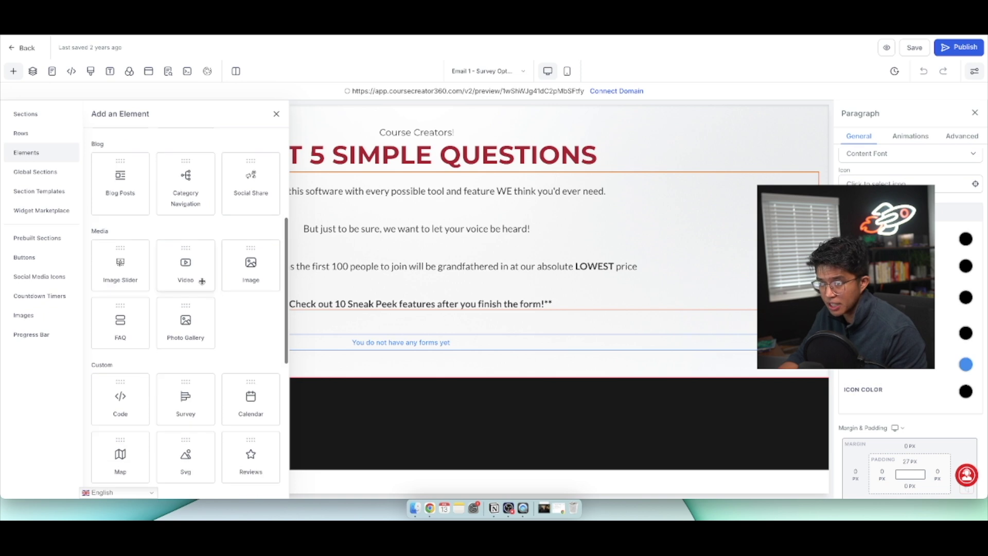
{"action": "scroll", "coordinate": [211, 282], "scroll_direction": "down", "scroll_amount": 3}
{"action": "scroll", "coordinate": [185, 299], "scroll_direction": "down", "scroll_amount": 3}
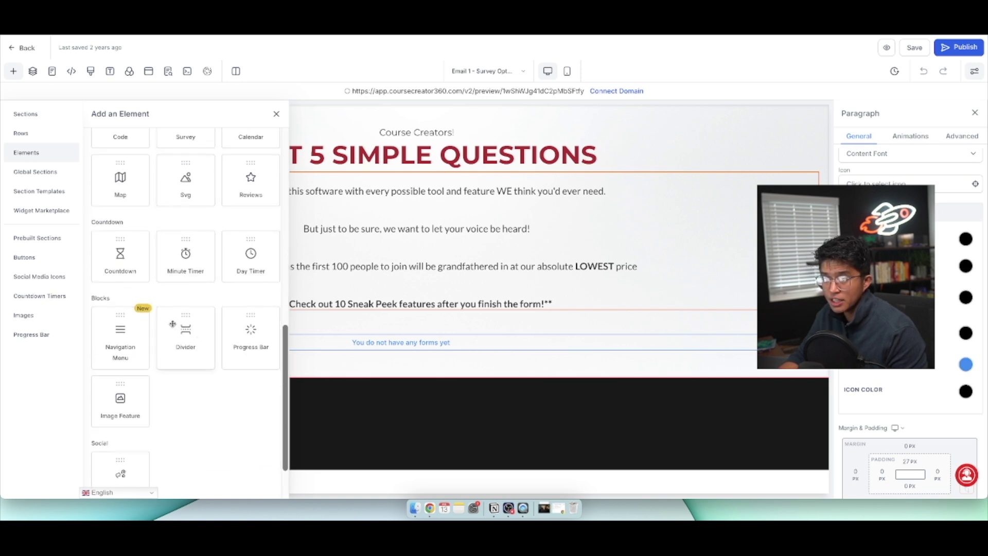
{"action": "scroll", "coordinate": [188, 346], "scroll_direction": "down", "scroll_amount": 2}
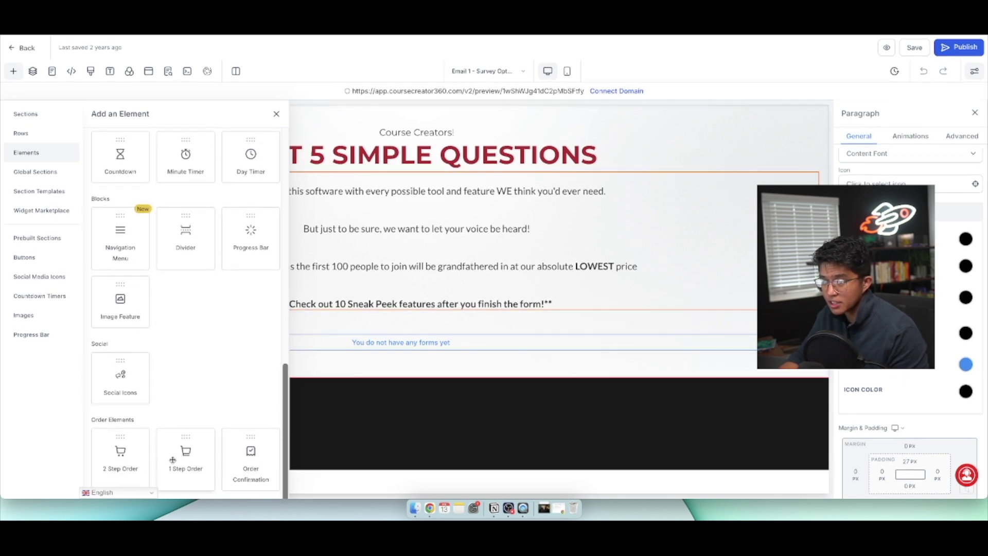
{"action": "left_click", "coordinate": [593, 133]}
{"action": "left_click", "coordinate": [277, 114]}
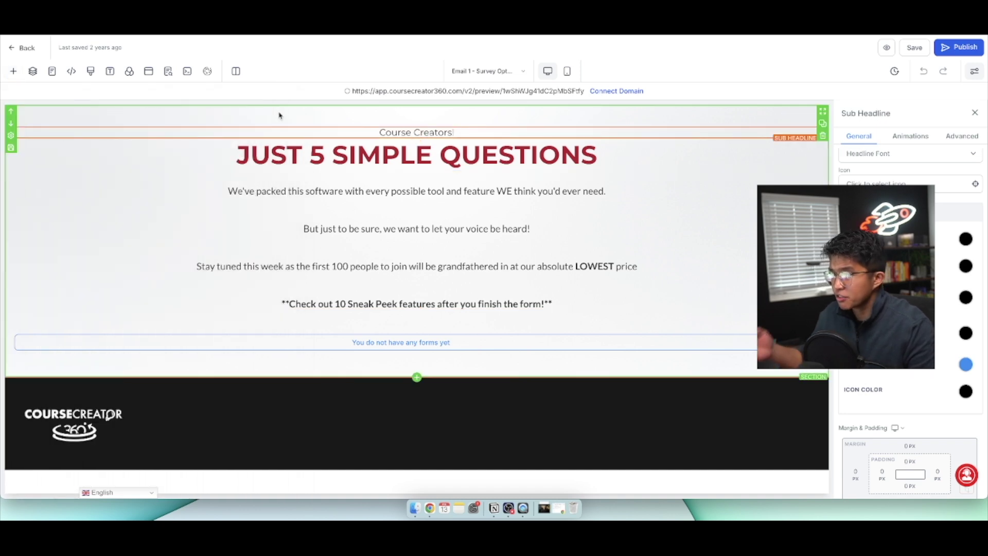
Step: Leave the page editor and view the pre-launch funnel's stats, sales, security headers and tracking events
{"action": "left_click", "coordinate": [21, 47]}
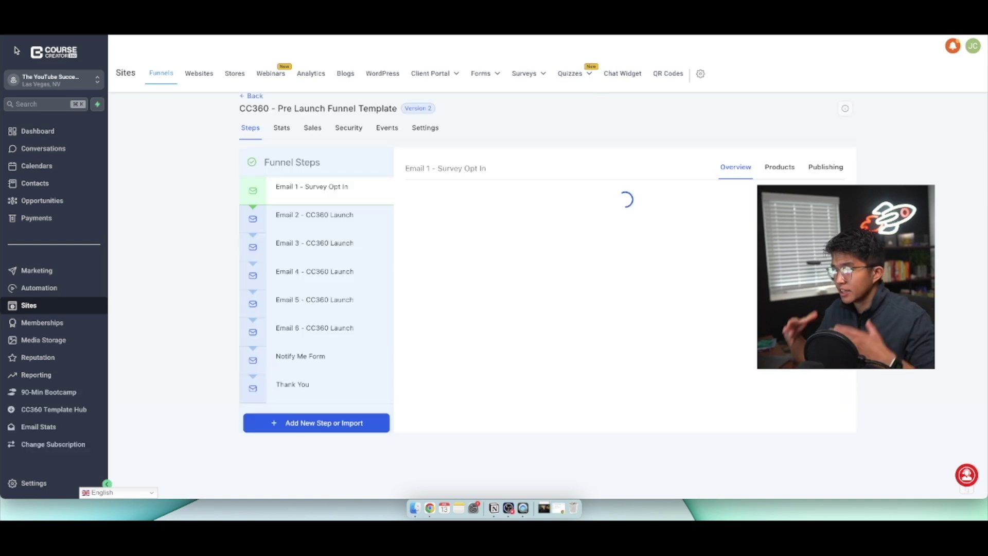
{"action": "left_click", "coordinate": [283, 132]}
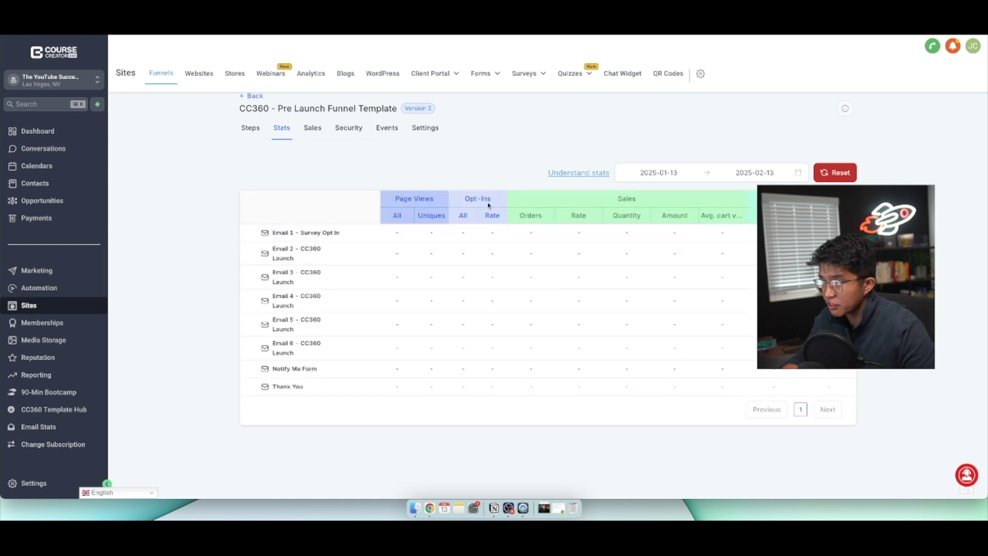
{"action": "left_click", "coordinate": [310, 128]}
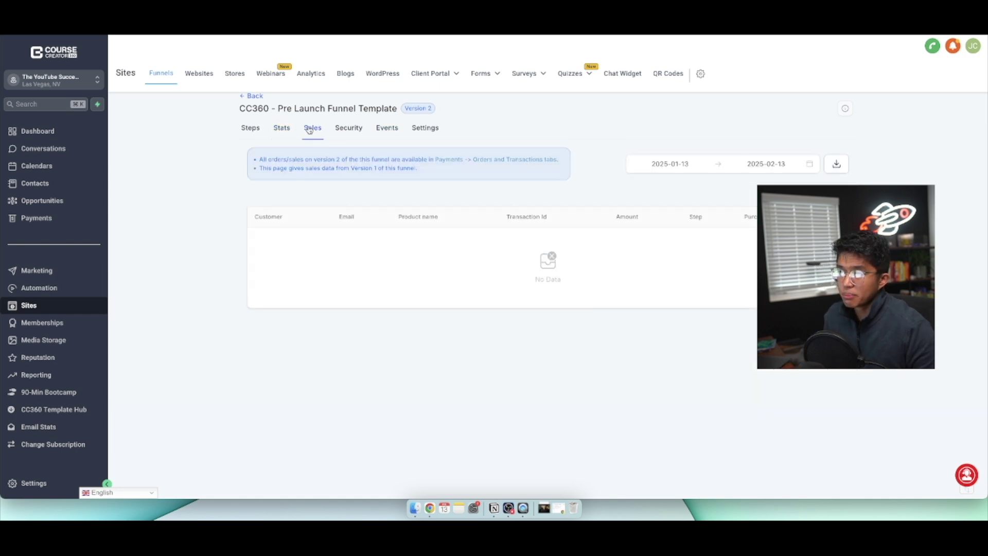
{"action": "left_click", "coordinate": [345, 138]}
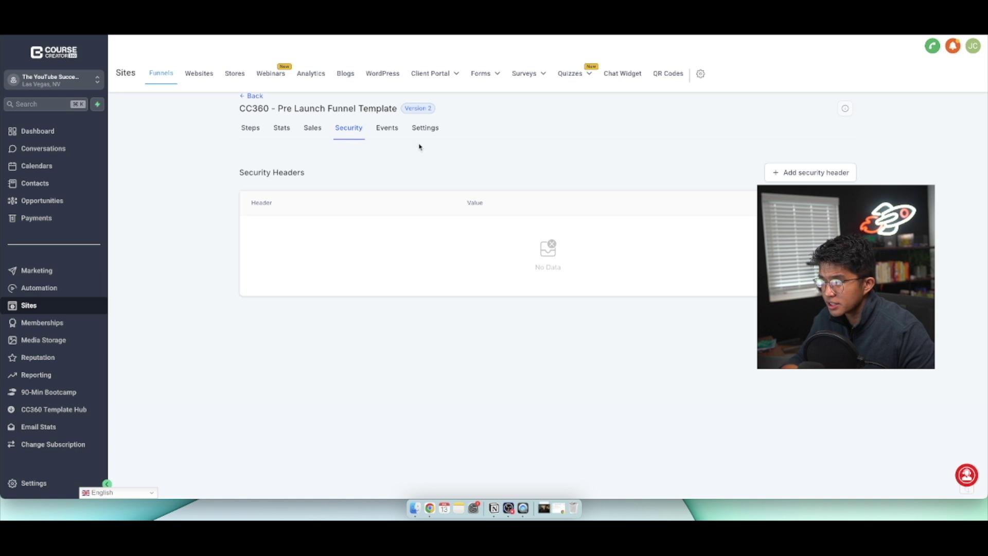
{"action": "left_click", "coordinate": [388, 130]}
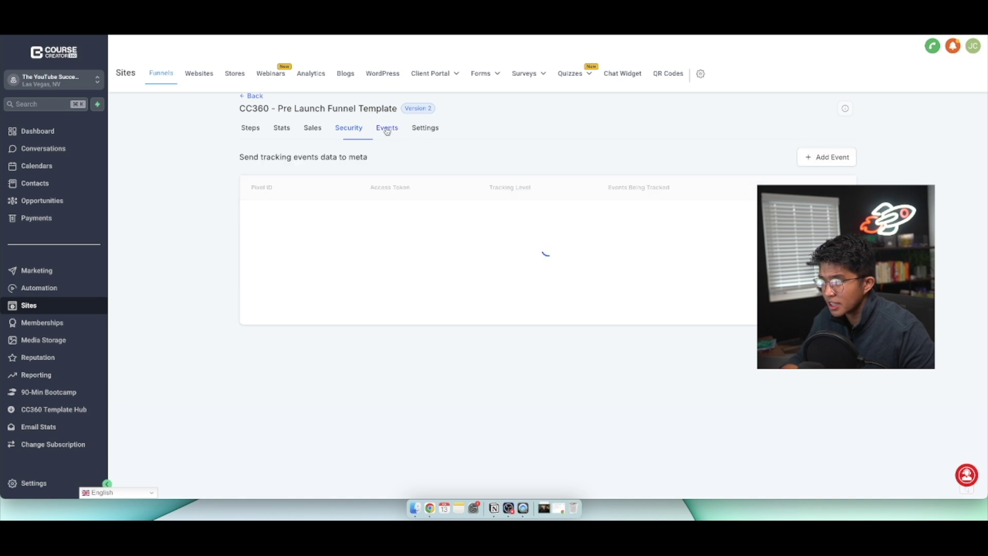
Step: View the pre-launch funnel's settings and the domains available to it, leaving the domain unselected
{"action": "left_click", "coordinate": [419, 128]}
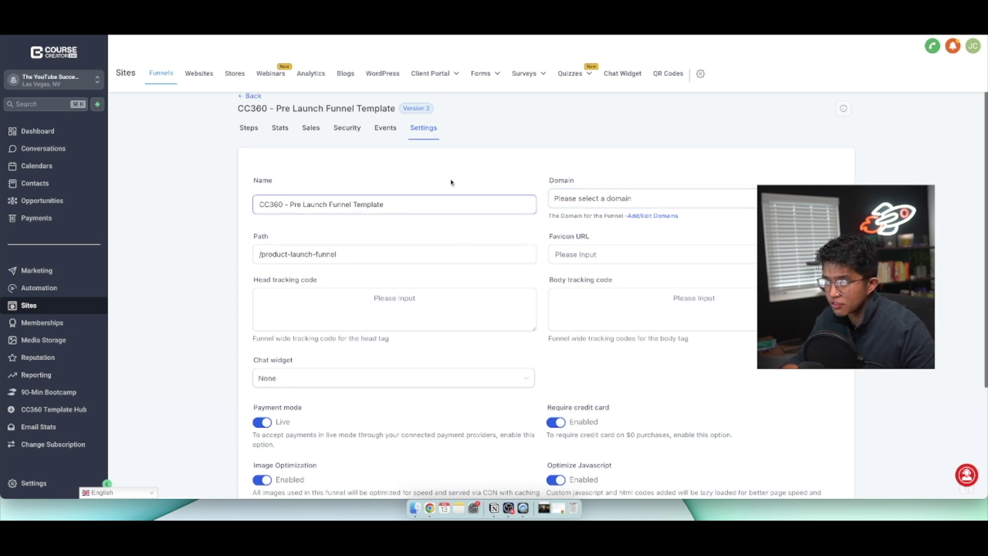
{"action": "left_click", "coordinate": [601, 197]}
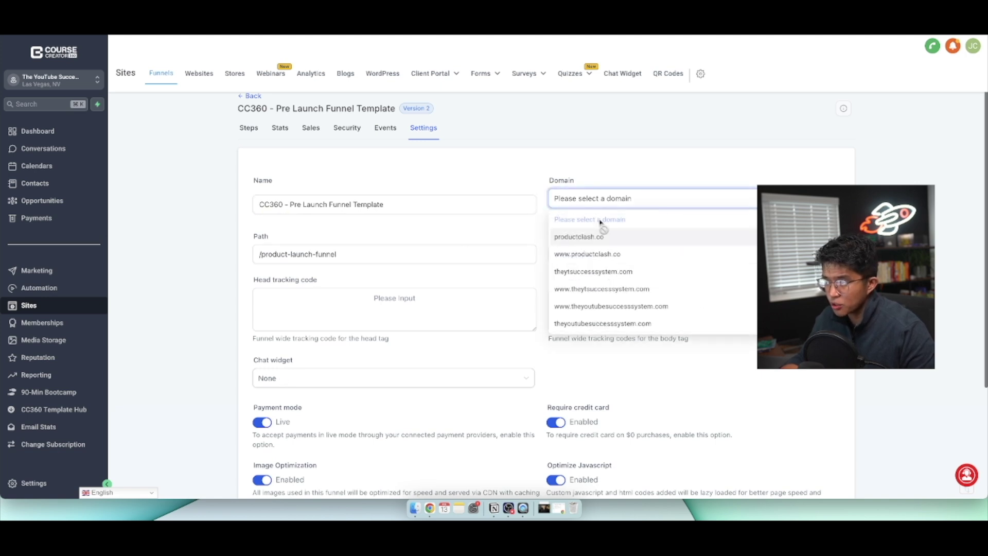
{"action": "left_click", "coordinate": [540, 204]}
Step: View the pages of the "Course Creator Pro Main Website Template", and look over the Stores and Webinars pages
{"action": "left_click", "coordinate": [198, 77]}
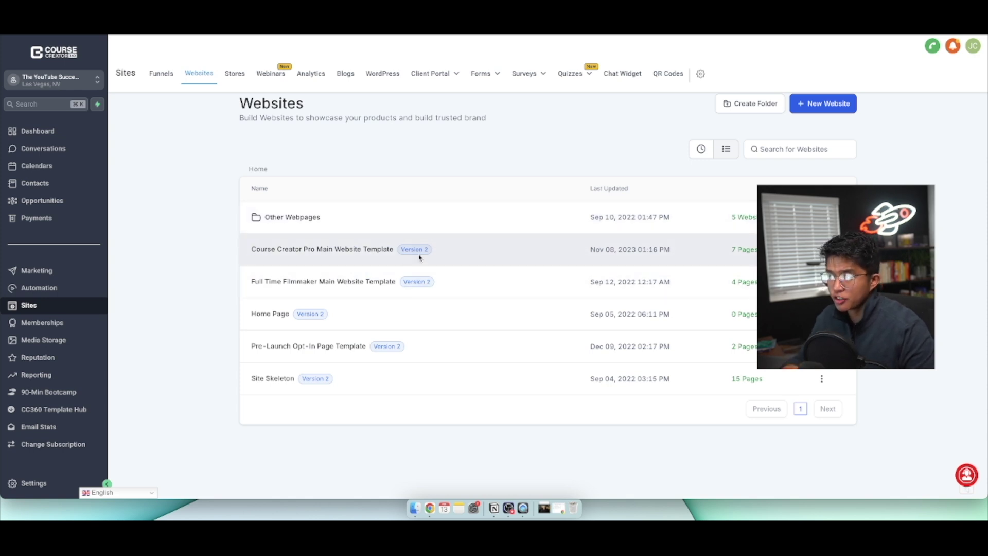
{"action": "left_click", "coordinate": [294, 250]}
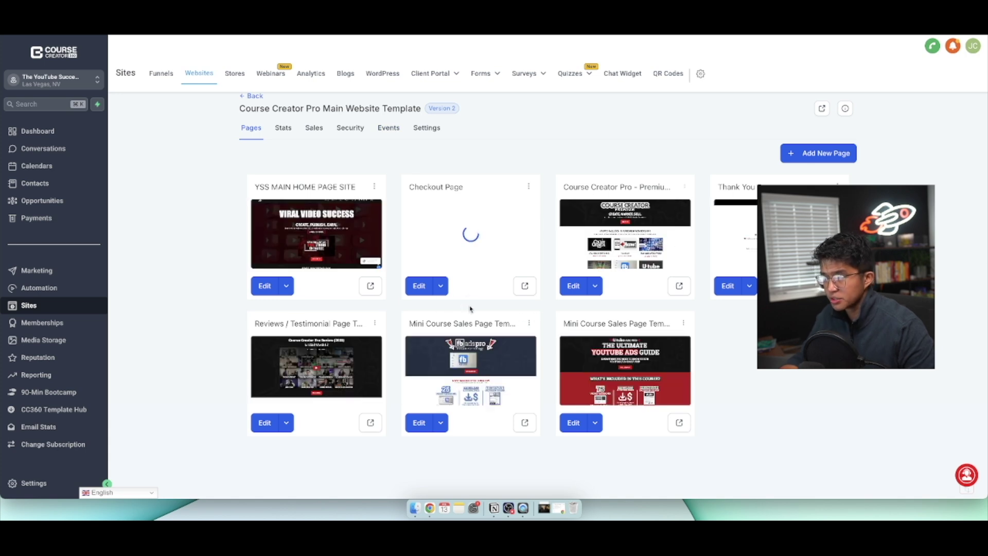
{"action": "left_click", "coordinate": [251, 96]}
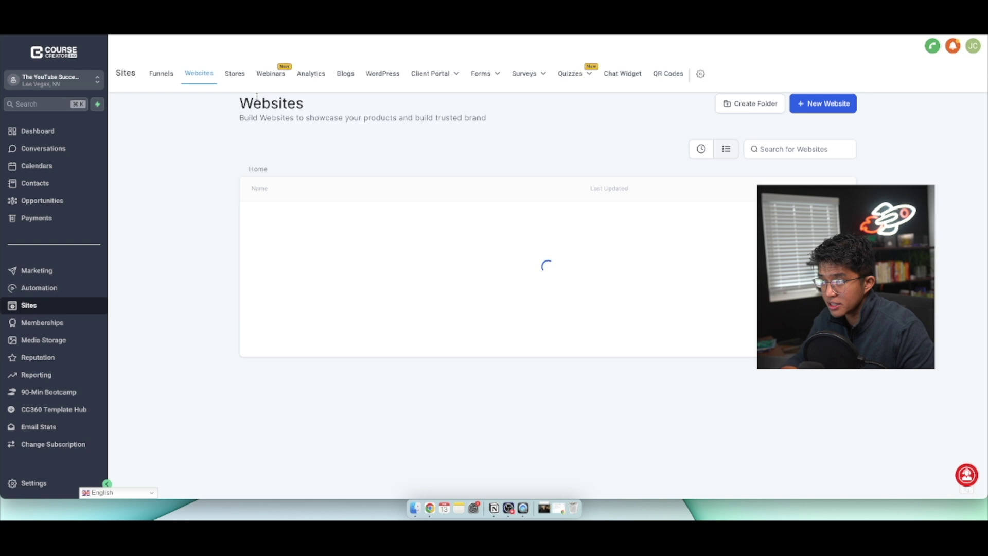
{"action": "left_click", "coordinate": [236, 75]}
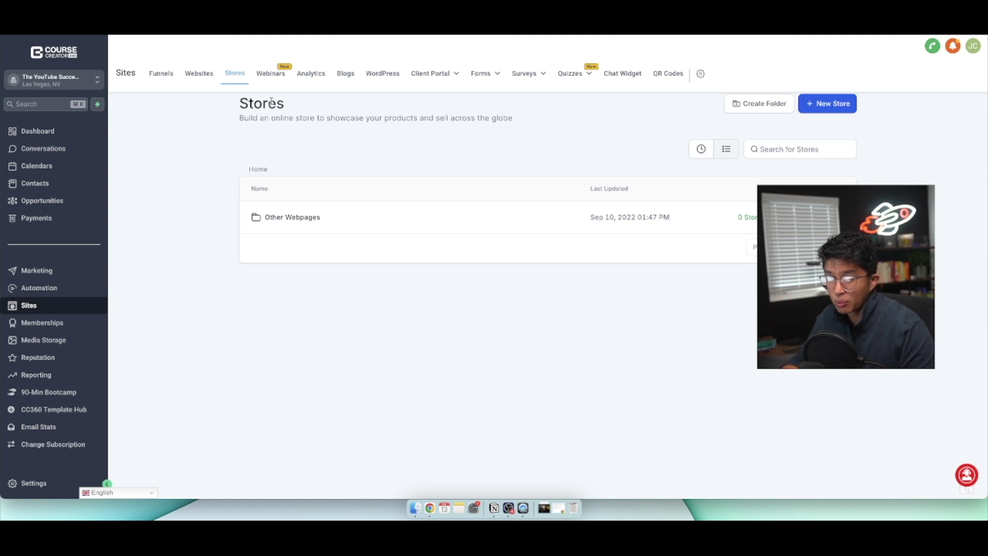
{"action": "left_click", "coordinate": [271, 75]}
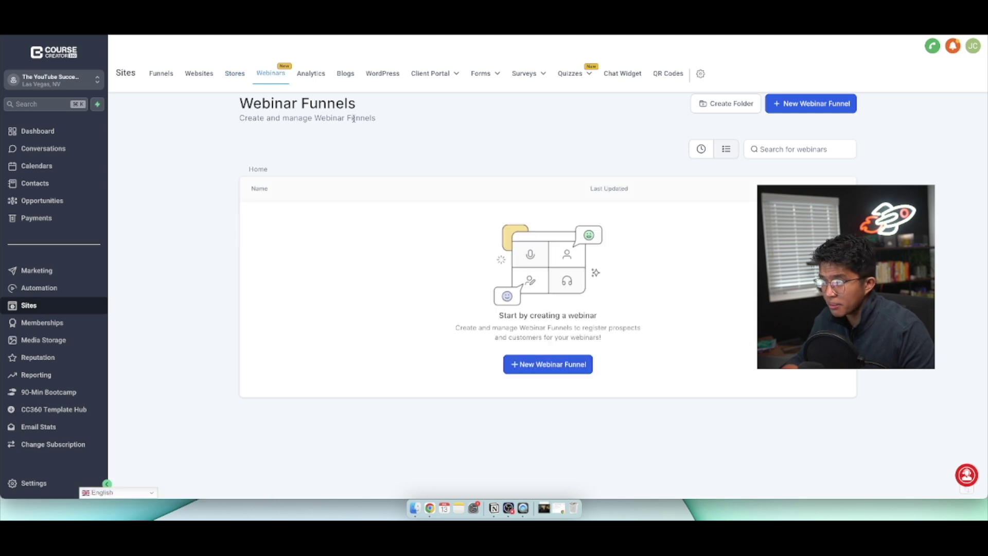
Step: Open the Sites analytics, check which funnels it can be filtered by, and examine the page view, opt-in and sales metrics
{"action": "left_click", "coordinate": [305, 80]}
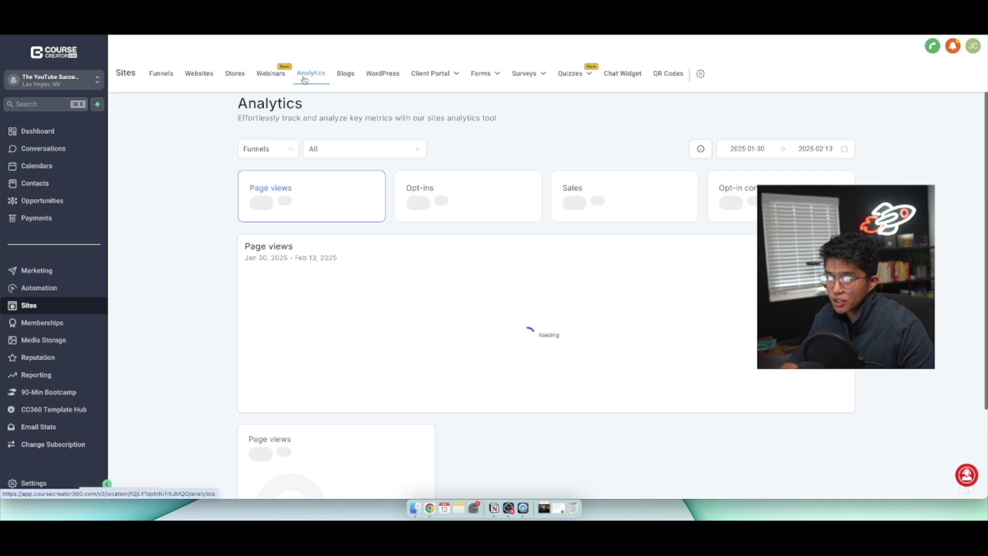
{"action": "scroll", "coordinate": [331, 299], "scroll_direction": "down", "scroll_amount": 2}
{"action": "scroll", "coordinate": [331, 297], "scroll_direction": "up", "scroll_amount": 2}
{"action": "left_click", "coordinate": [312, 149]}
{"action": "scroll", "coordinate": [347, 220], "scroll_direction": "down", "scroll_amount": 5}
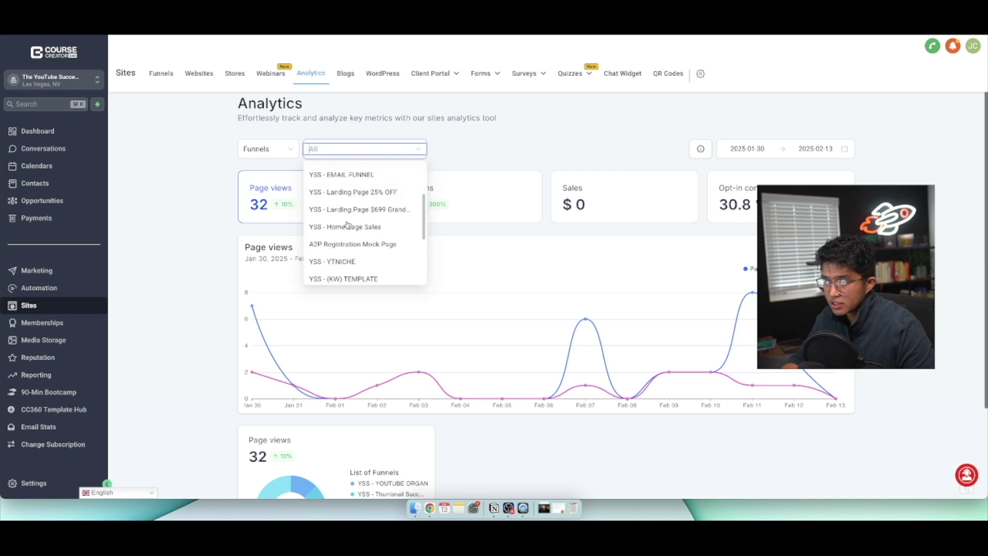
{"action": "left_click", "coordinate": [446, 156]}
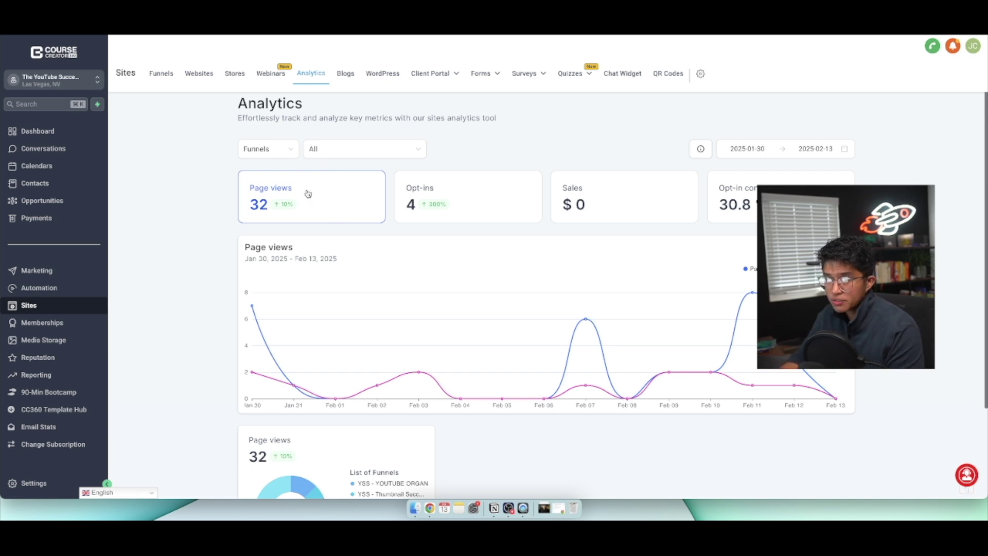
{"action": "scroll", "coordinate": [322, 220], "scroll_direction": "down", "scroll_amount": 3}
{"action": "scroll", "coordinate": [324, 222], "scroll_direction": "up", "scroll_amount": 3}
{"action": "scroll", "coordinate": [322, 220], "scroll_direction": "up", "scroll_amount": 1}
{"action": "scroll", "coordinate": [324, 220], "scroll_direction": "down", "scroll_amount": 2}
{"action": "scroll", "coordinate": [324, 221], "scroll_direction": "up", "scroll_amount": 2}
Step: View the Blogs and WordPress pages, and look over the Client Portal dashboard
{"action": "left_click", "coordinate": [345, 73]}
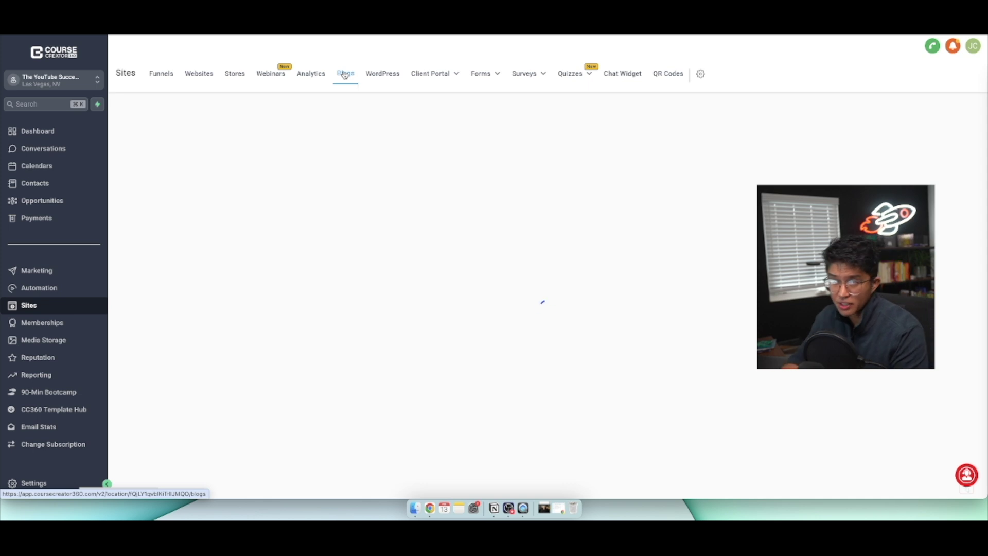
{"action": "left_click", "coordinate": [383, 78]}
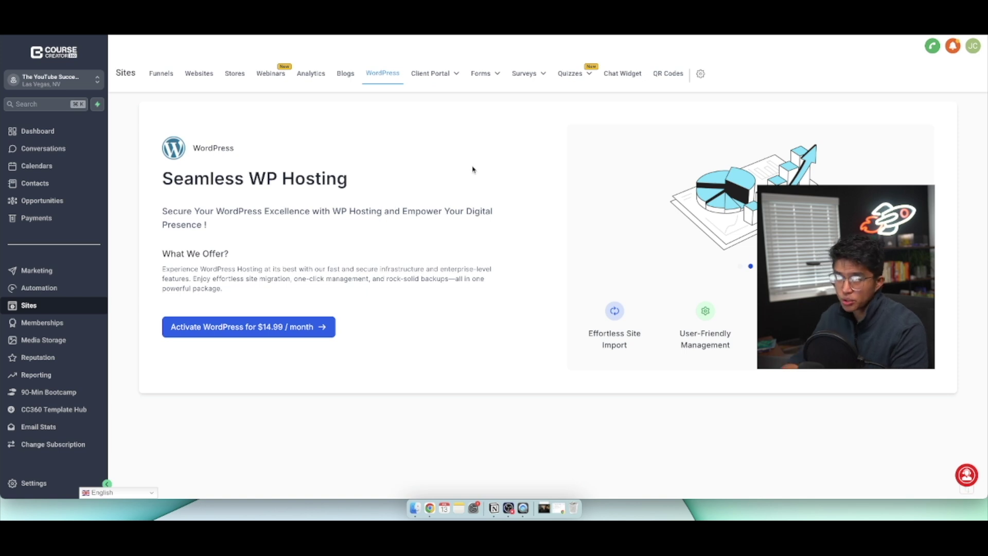
{"action": "left_click", "coordinate": [436, 77]}
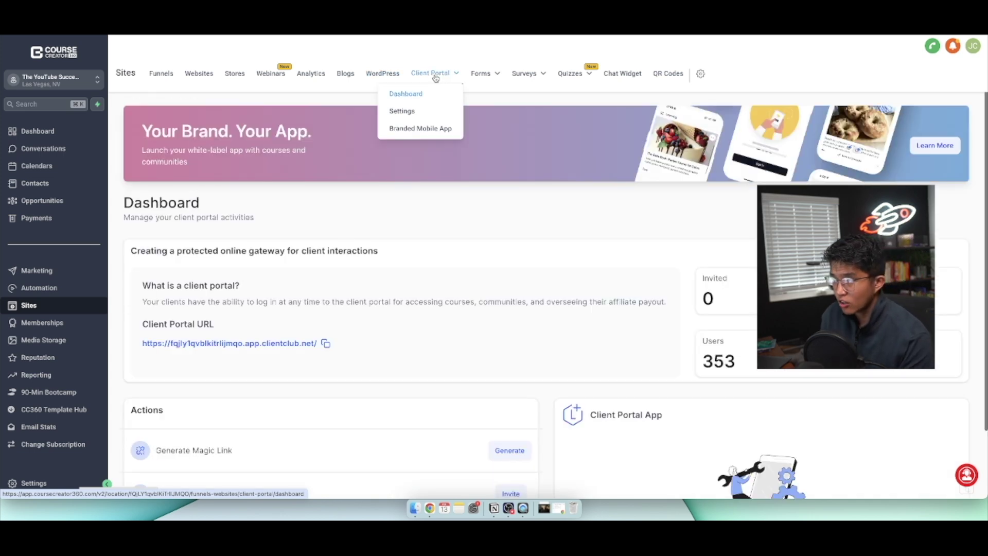
{"action": "scroll", "coordinate": [496, 340], "scroll_direction": "down", "scroll_amount": 2}
{"action": "scroll", "coordinate": [427, 315], "scroll_direction": "up", "scroll_amount": 2}
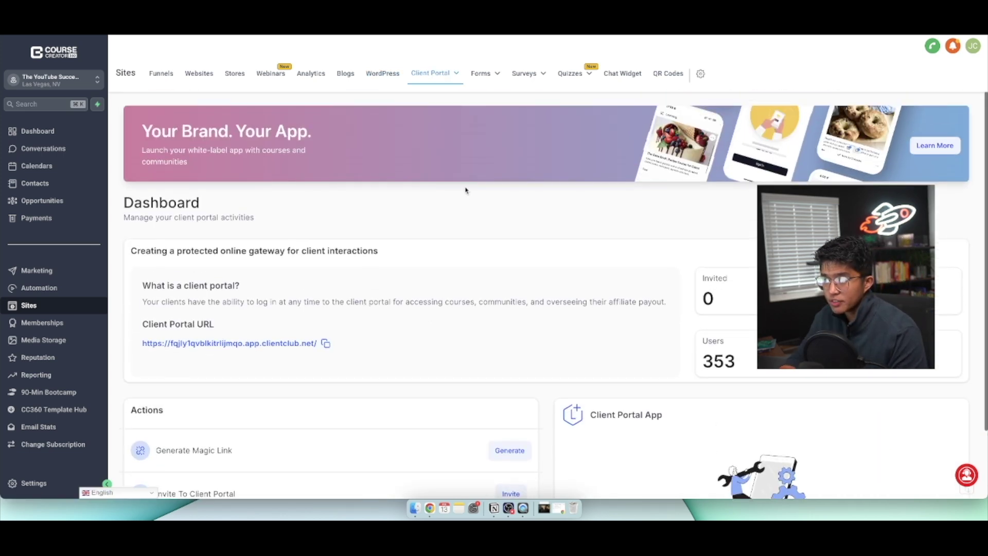
Step: Open the client portal settings and view its sub-domain and custom domain setup
{"action": "mouse_move", "coordinate": [482, 79]}
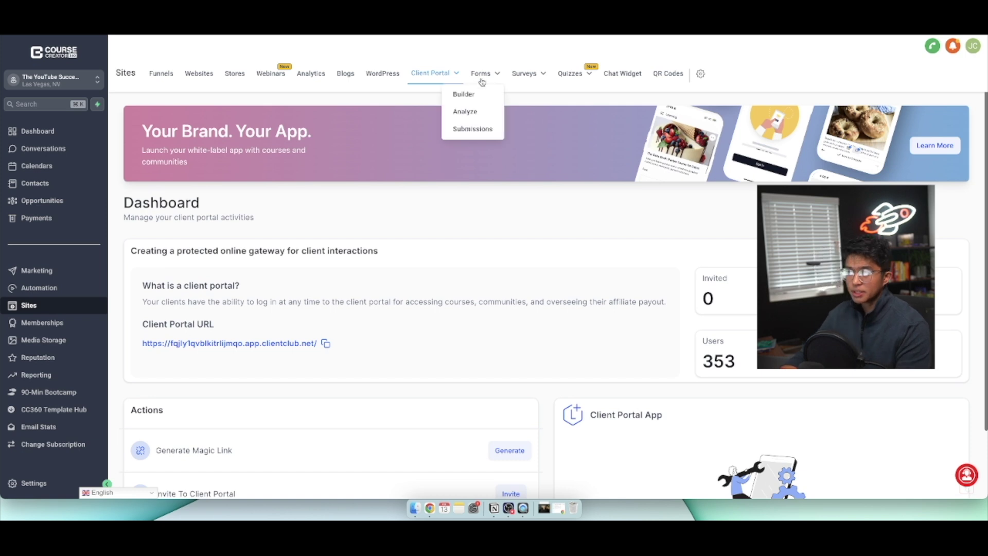
{"action": "mouse_move", "coordinate": [431, 74]}
{"action": "left_click", "coordinate": [412, 112]}
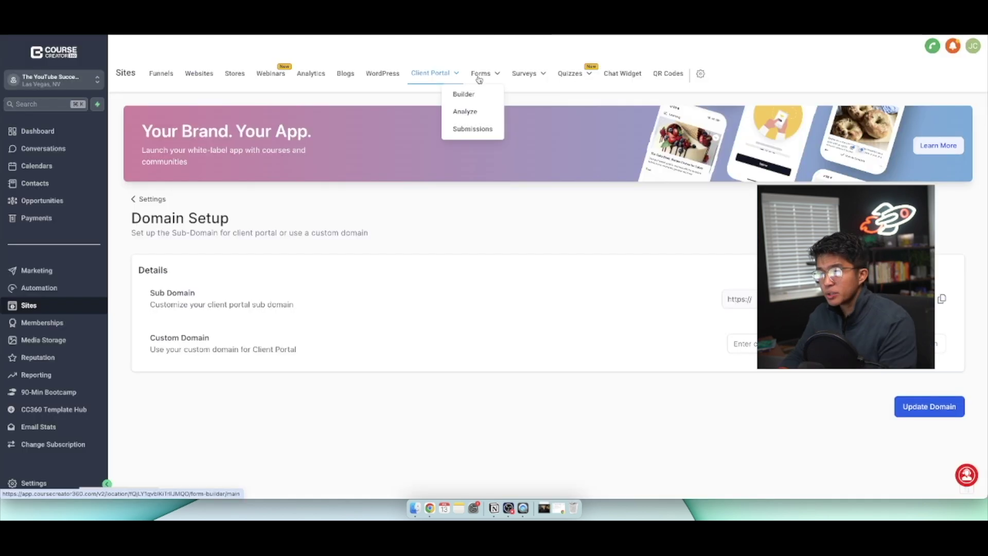
Step: Open the form builder and look over the list of existing forms
{"action": "left_click", "coordinate": [479, 77]}
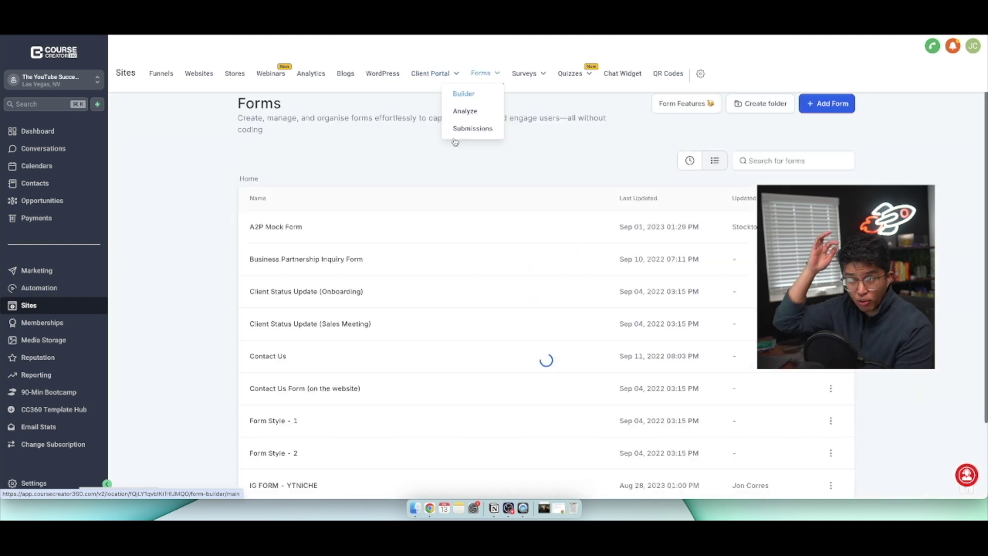
{"action": "scroll", "coordinate": [423, 340], "scroll_direction": "down", "scroll_amount": 2}
{"action": "scroll", "coordinate": [423, 345], "scroll_direction": "up", "scroll_amount": 2}
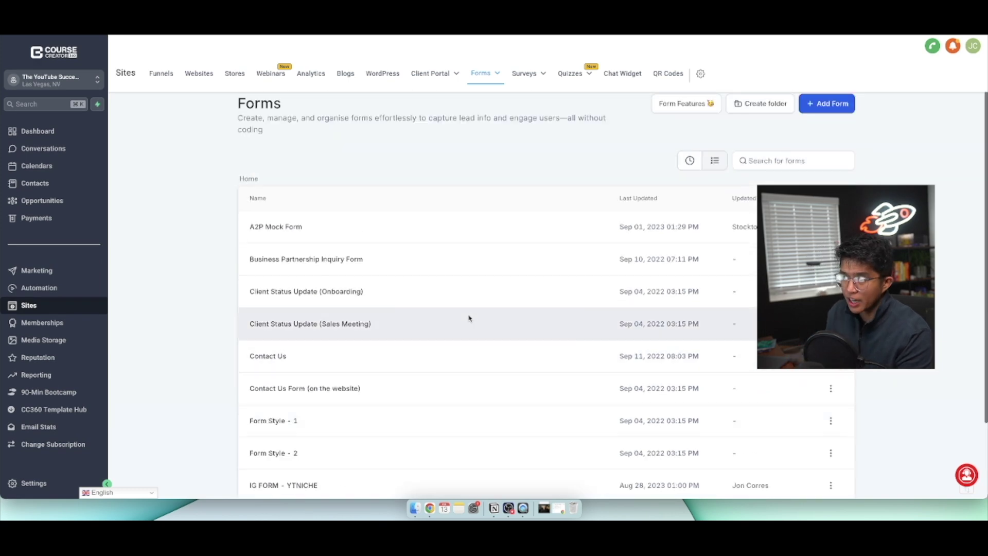
{"action": "scroll", "coordinate": [515, 317], "scroll_direction": "down", "scroll_amount": 2}
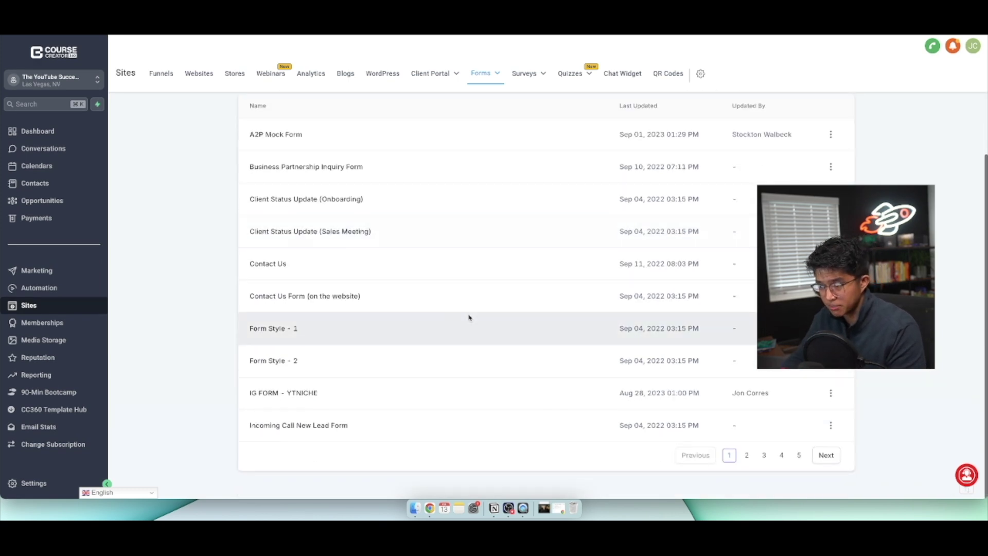
Step: Examine the form analytics for views and responses, and open the form submissions page
{"action": "scroll", "coordinate": [618, 309], "scroll_direction": "up", "scroll_amount": 2}
{"action": "mouse_move", "coordinate": [485, 80]}
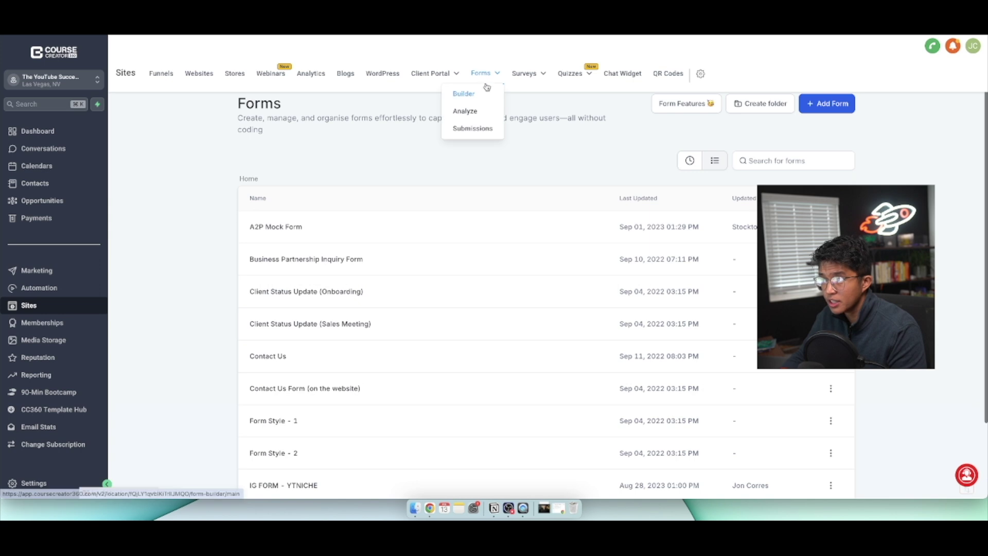
{"action": "left_click", "coordinate": [470, 115]}
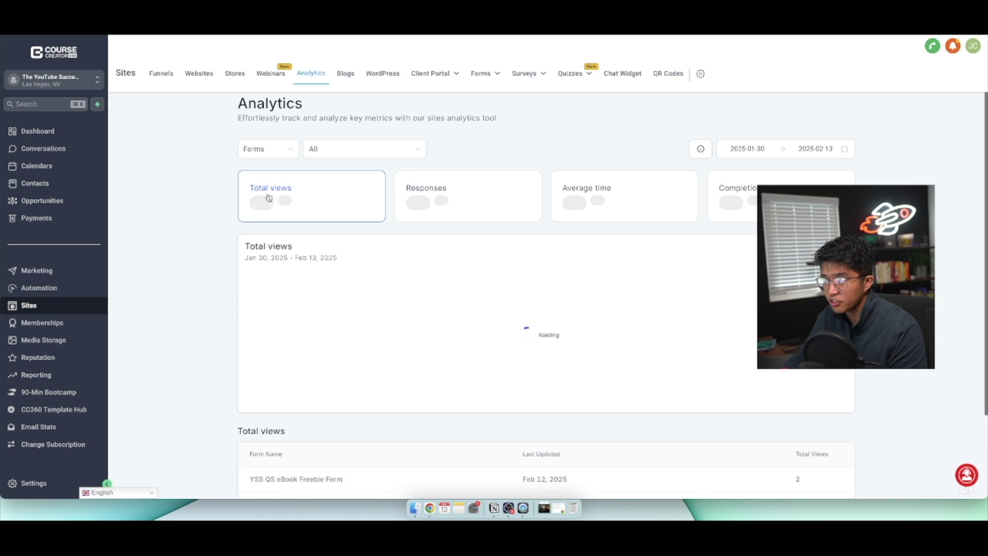
{"action": "scroll", "coordinate": [587, 273], "scroll_direction": "down", "scroll_amount": 2}
{"action": "scroll", "coordinate": [580, 278], "scroll_direction": "up", "scroll_amount": 2}
{"action": "mouse_move", "coordinate": [481, 73]}
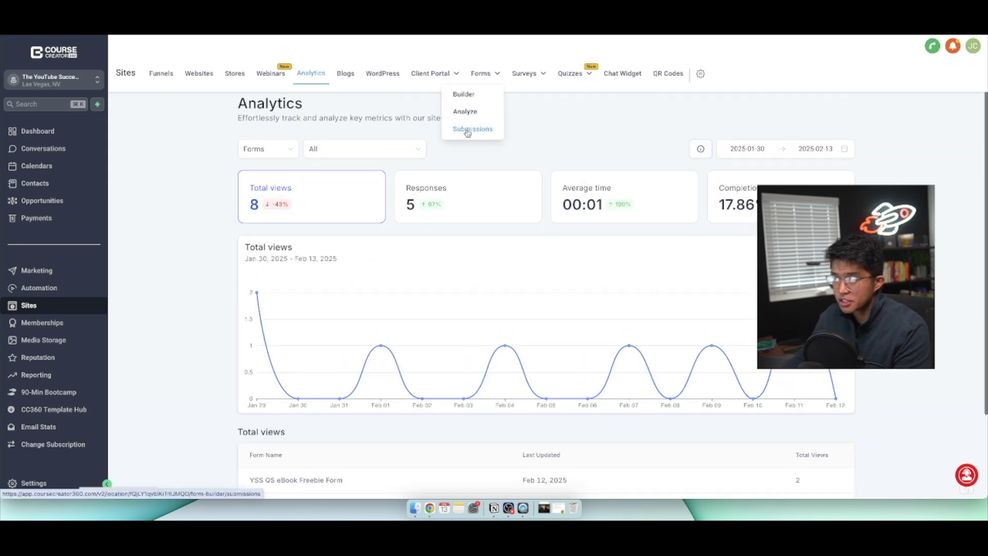
{"action": "left_click", "coordinate": [468, 132]}
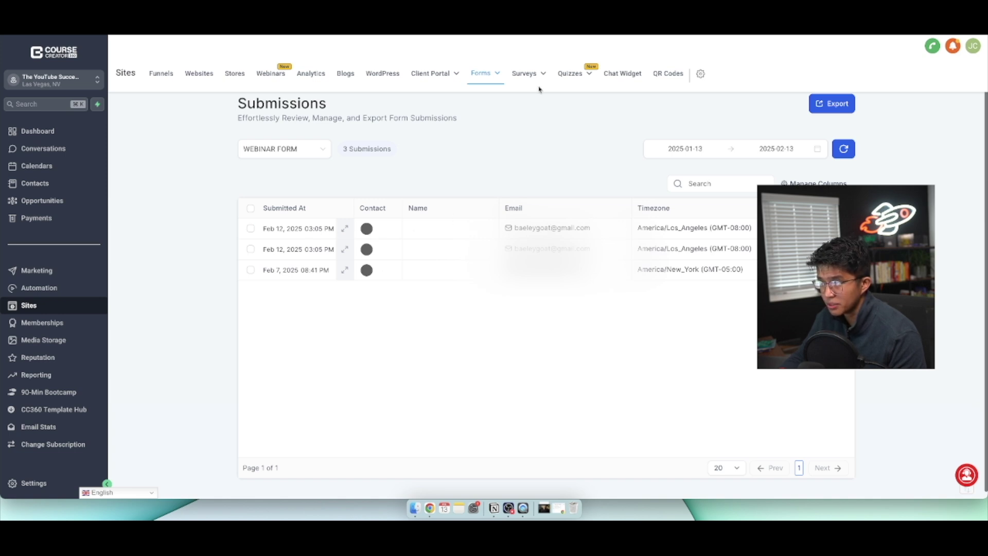
Step: Open the survey builder to look over the existing surveys, and view the quiz builder page
{"action": "mouse_move", "coordinate": [516, 87]}
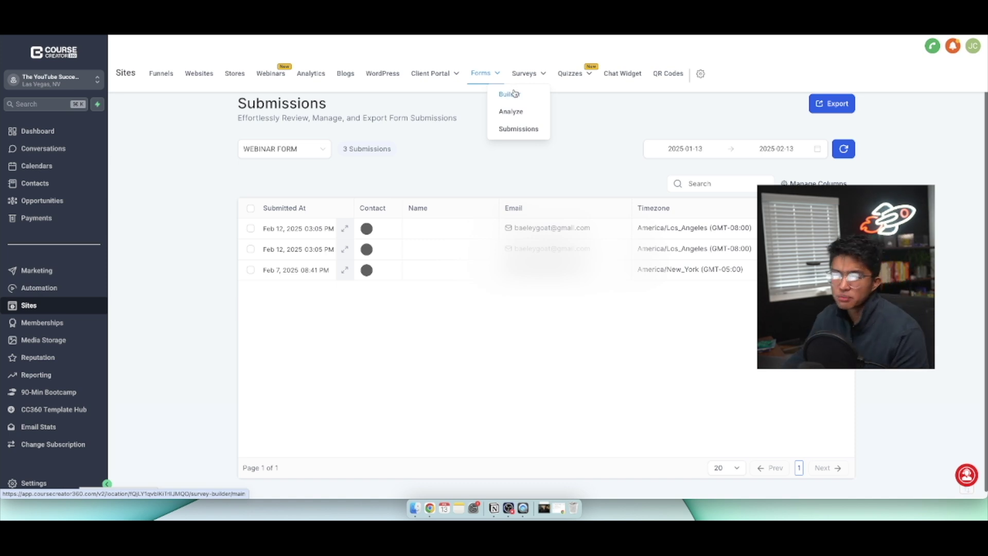
{"action": "left_click", "coordinate": [516, 94]}
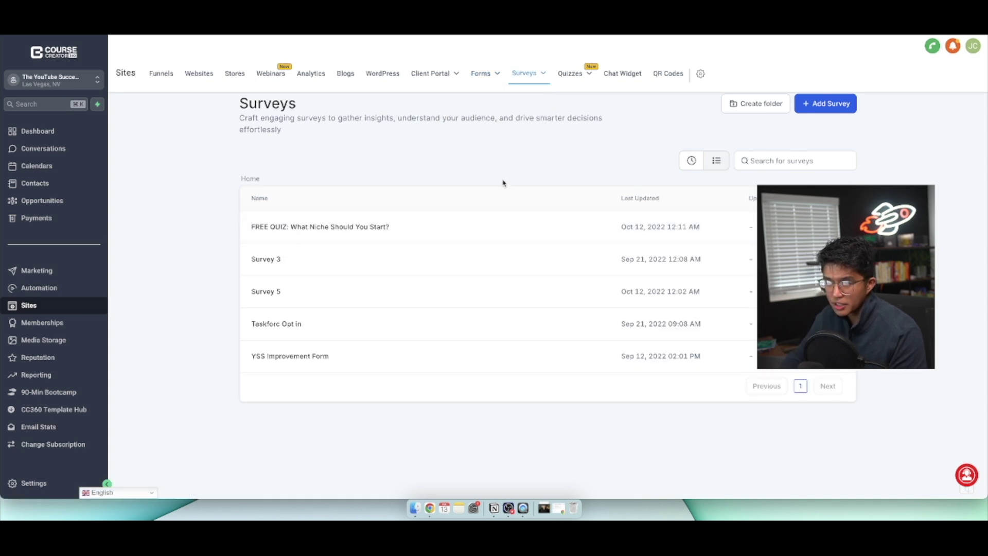
{"action": "mouse_move", "coordinate": [540, 73]}
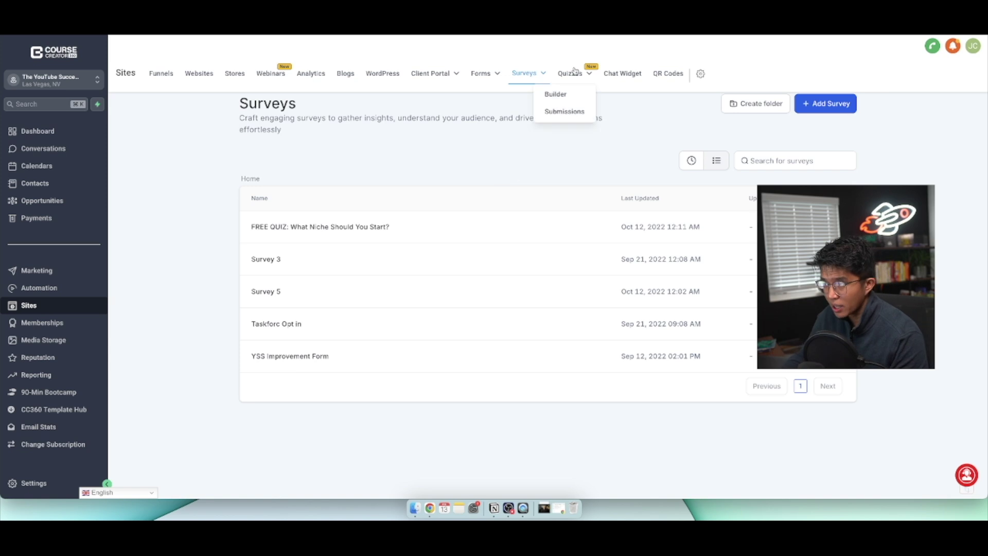
{"action": "left_click", "coordinate": [562, 93]}
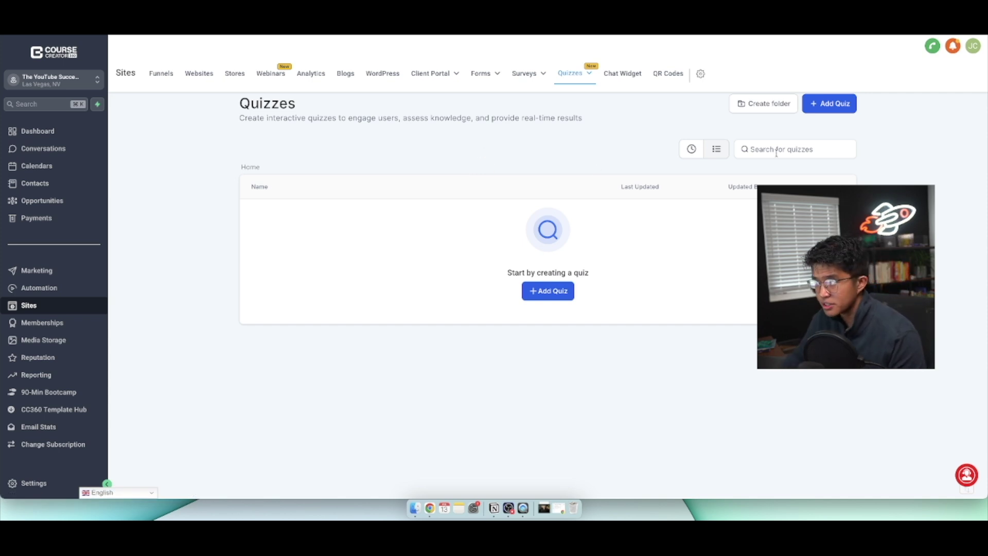
Step: View the website chat widgets, check the option for adding a new one, and open the QR Codes page
{"action": "left_click", "coordinate": [624, 75]}
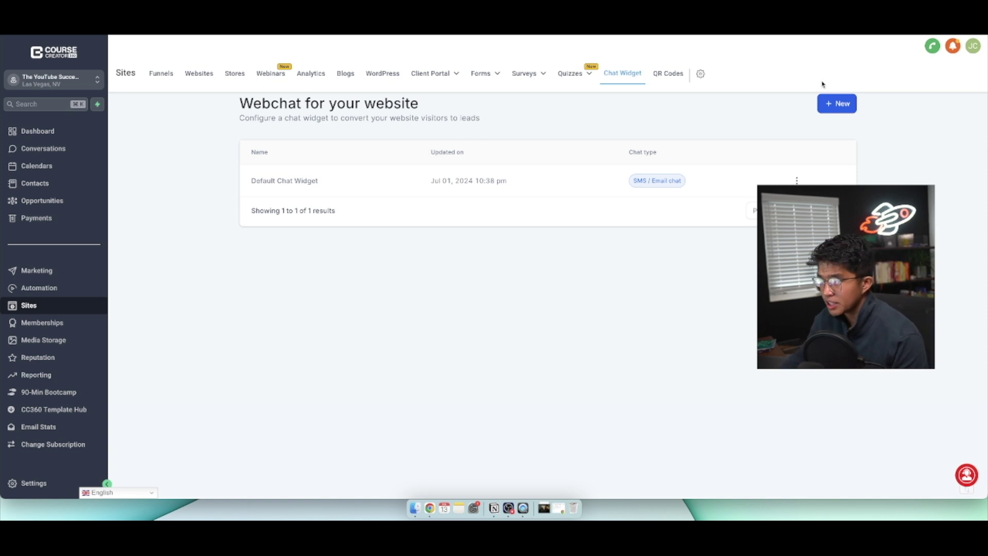
{"action": "left_click", "coordinate": [838, 105]}
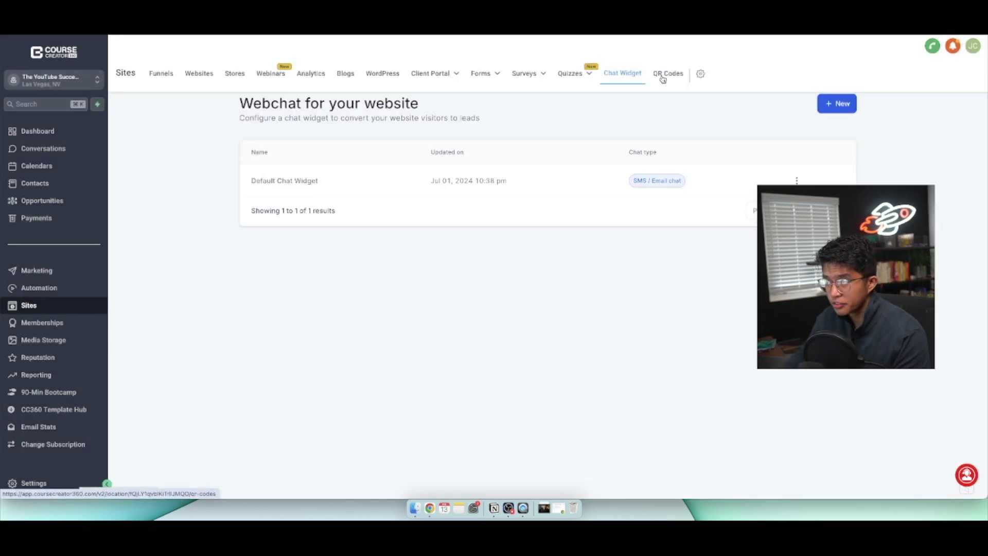
{"action": "left_click", "coordinate": [663, 75]}
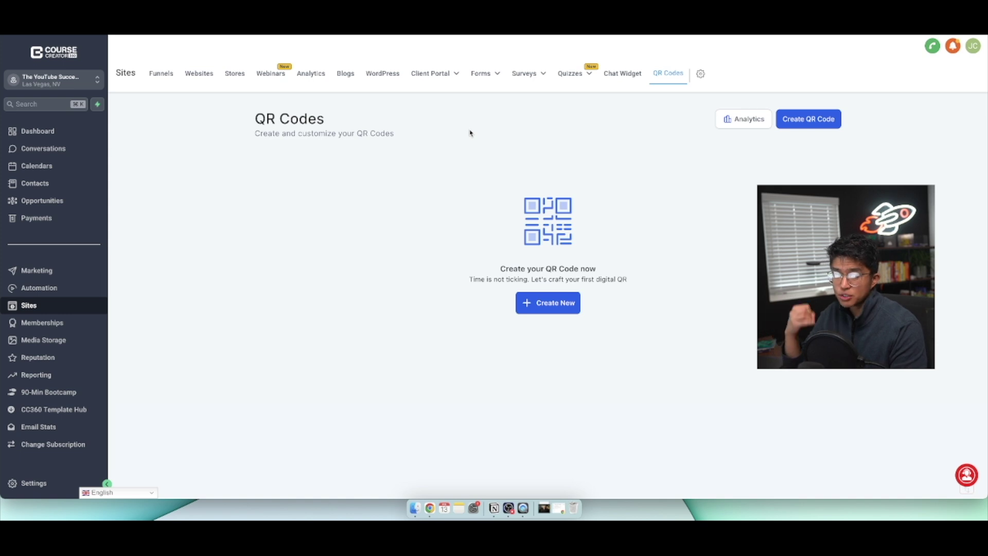
Step: Open Memberships, check the client portal and course options, and view the courses dashboard and product list
{"action": "left_click", "coordinate": [81, 322]}
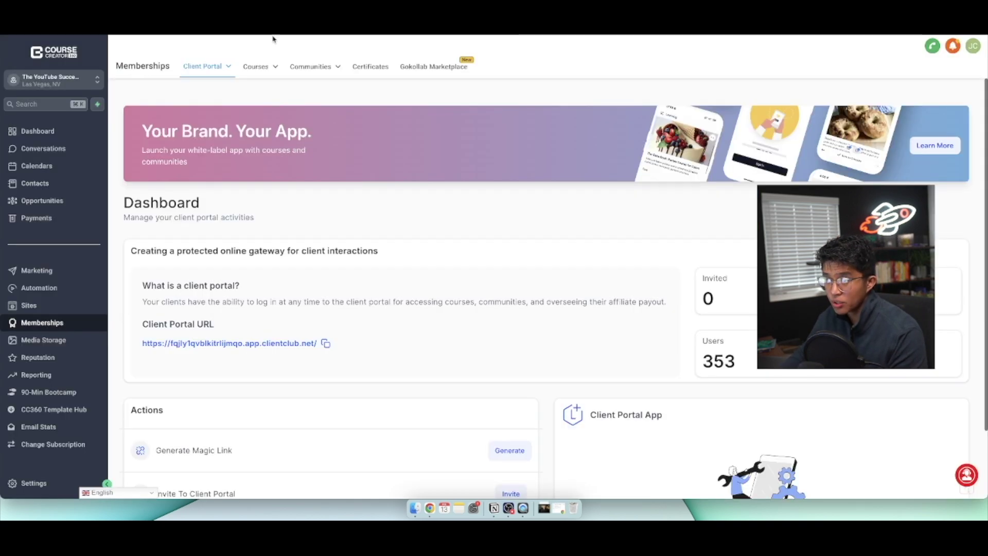
{"action": "mouse_move", "coordinate": [209, 73]}
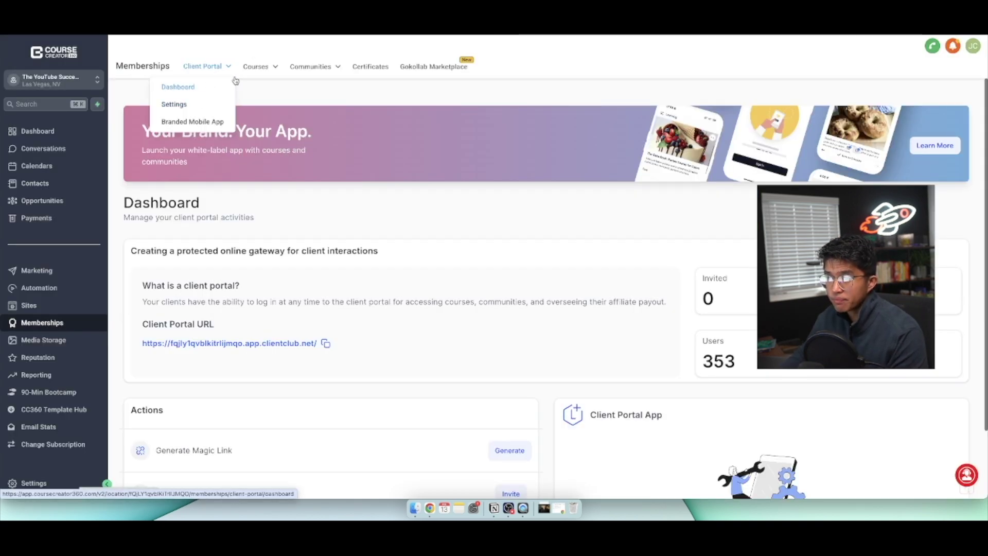
{"action": "mouse_move", "coordinate": [251, 71]}
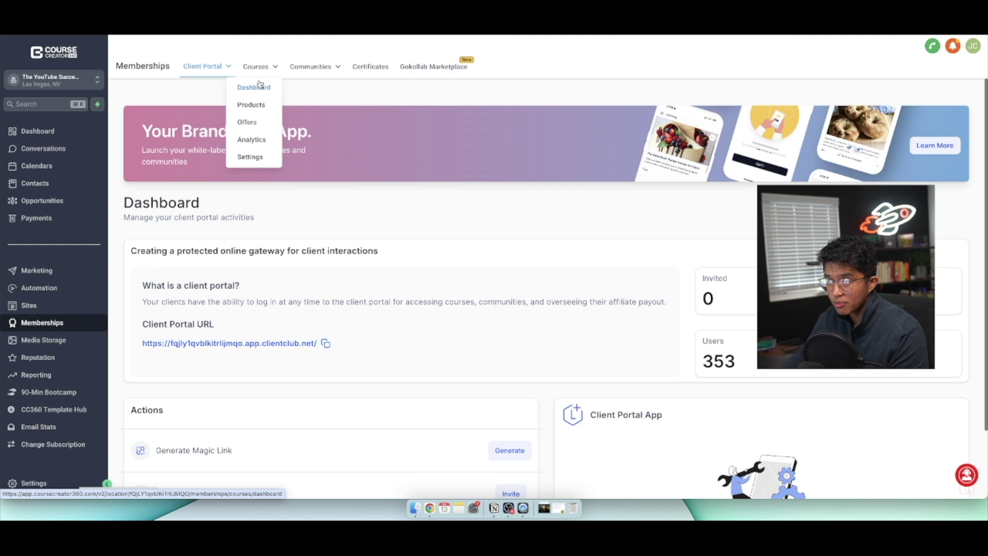
{"action": "left_click", "coordinate": [255, 88]}
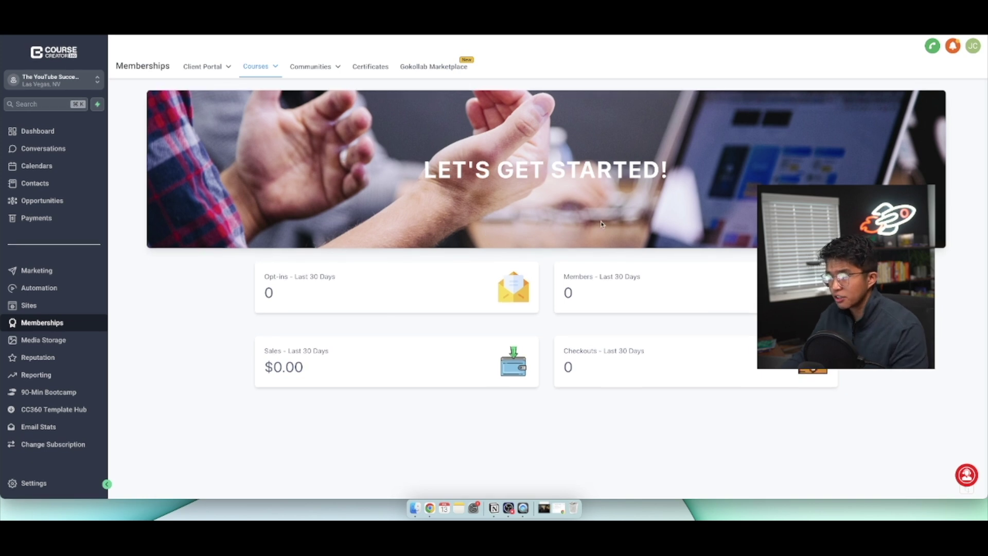
{"action": "mouse_move", "coordinate": [255, 65]}
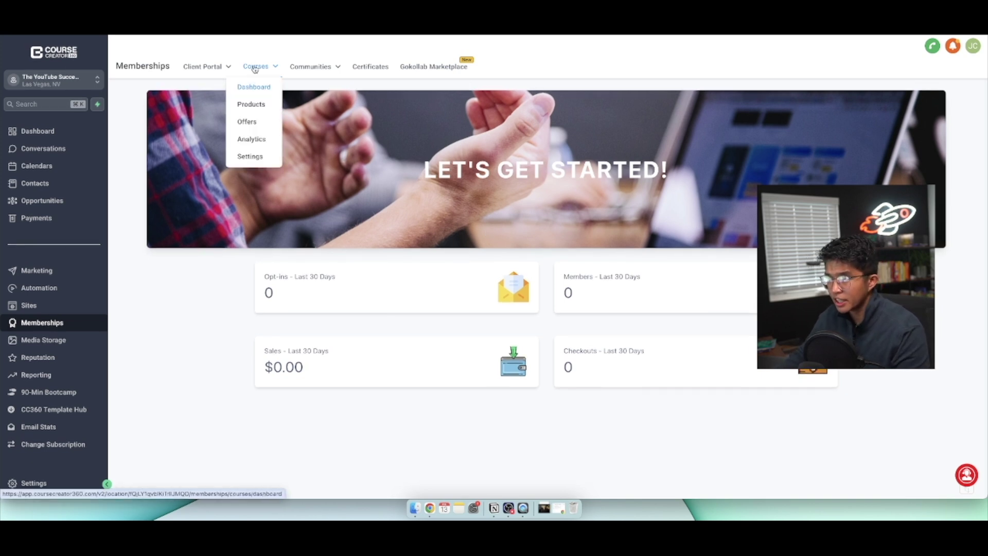
{"action": "left_click", "coordinate": [260, 105]}
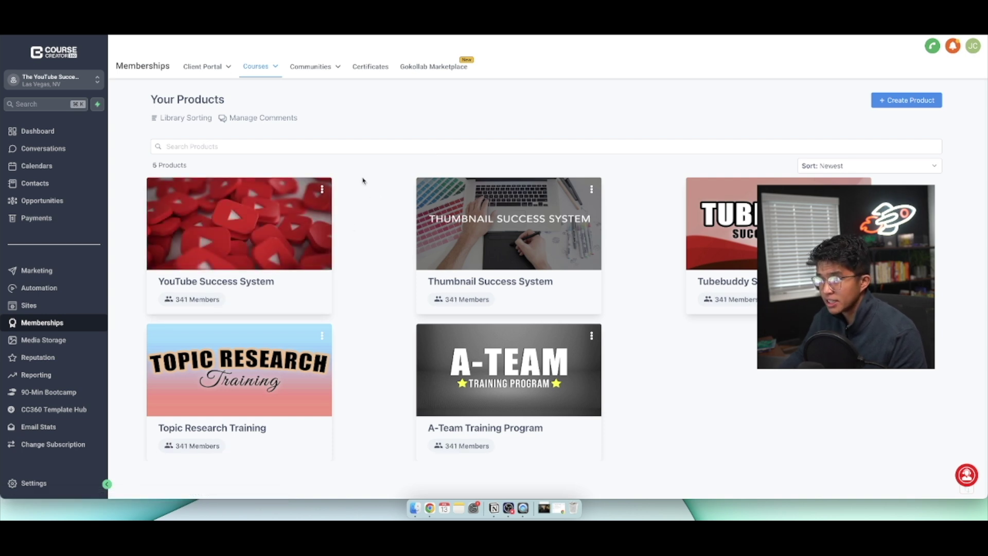
Step: Create a course product from scratch with the Build your own template, titled "Test Course"
{"action": "left_click", "coordinate": [899, 102]}
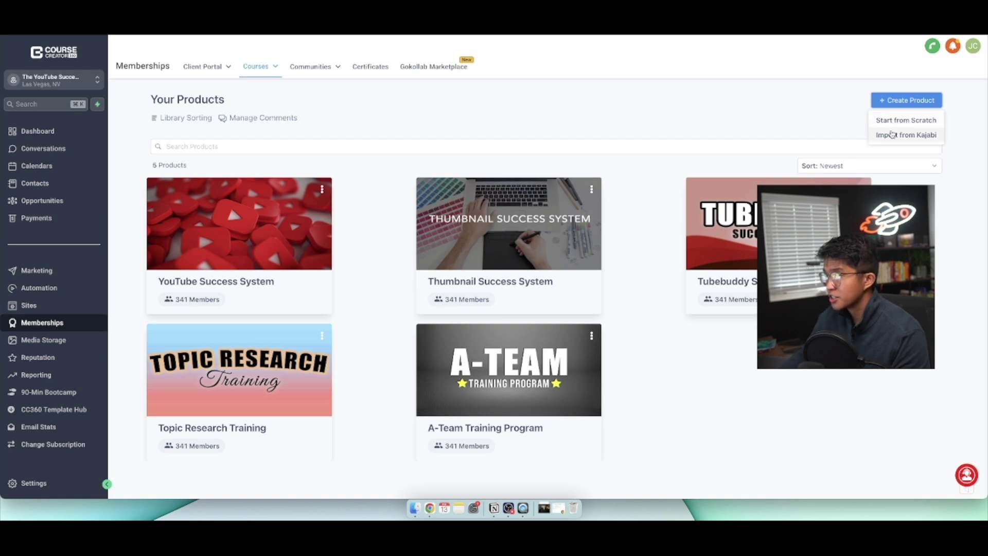
{"action": "left_click", "coordinate": [904, 99]}
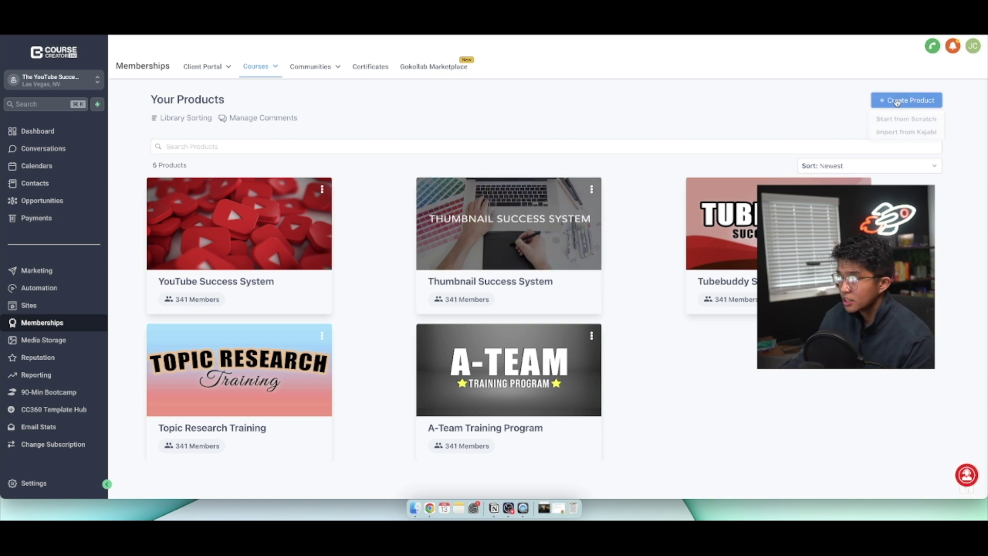
{"action": "left_click", "coordinate": [894, 121]}
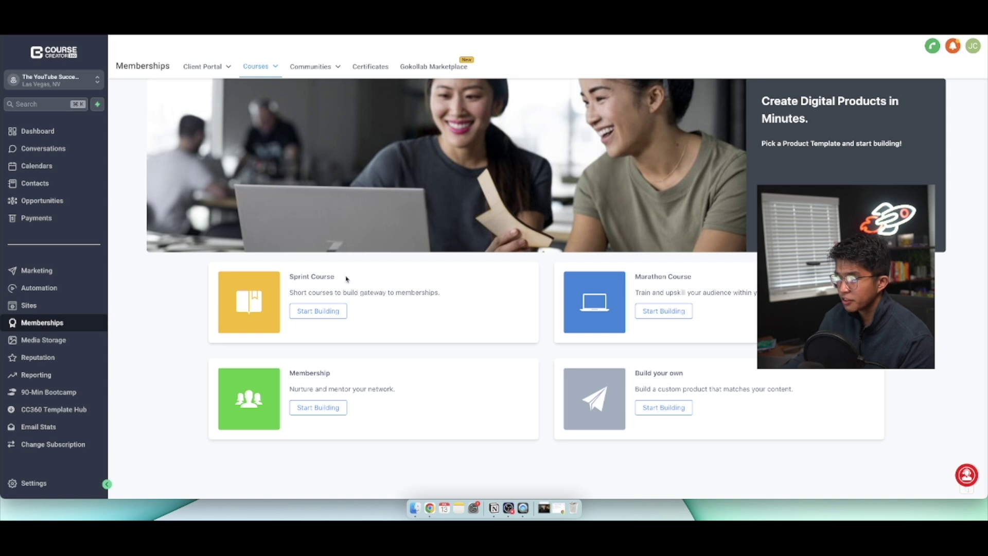
{"action": "left_click", "coordinate": [651, 407]}
{"action": "left_click", "coordinate": [487, 180]}
{"action": "type", "text": "Test Course"}
{"action": "left_click", "coordinate": [613, 211]}
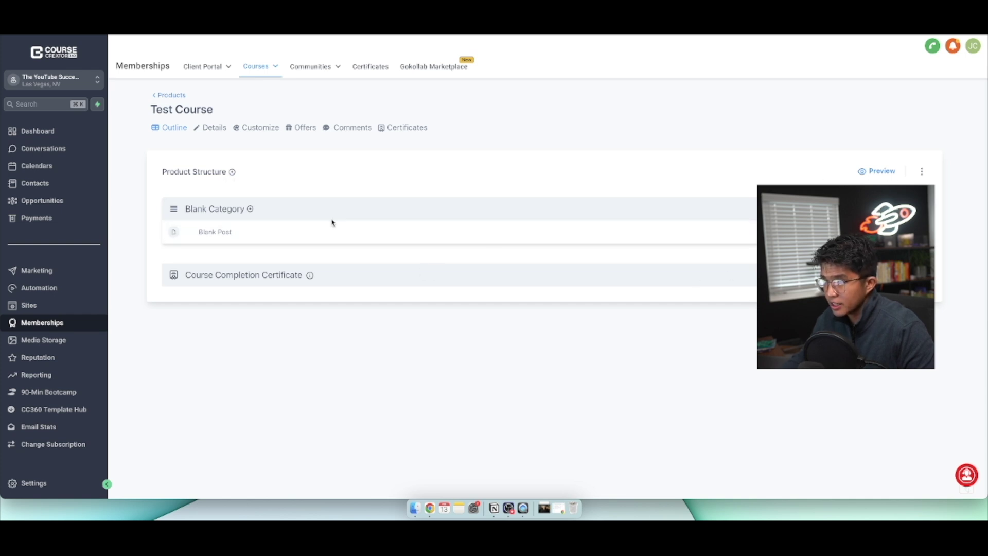
Step: Check the options for adding to Blank Category, look at the Lock Category post choices, and close the dialog without saving
{"action": "left_click", "coordinate": [249, 209]}
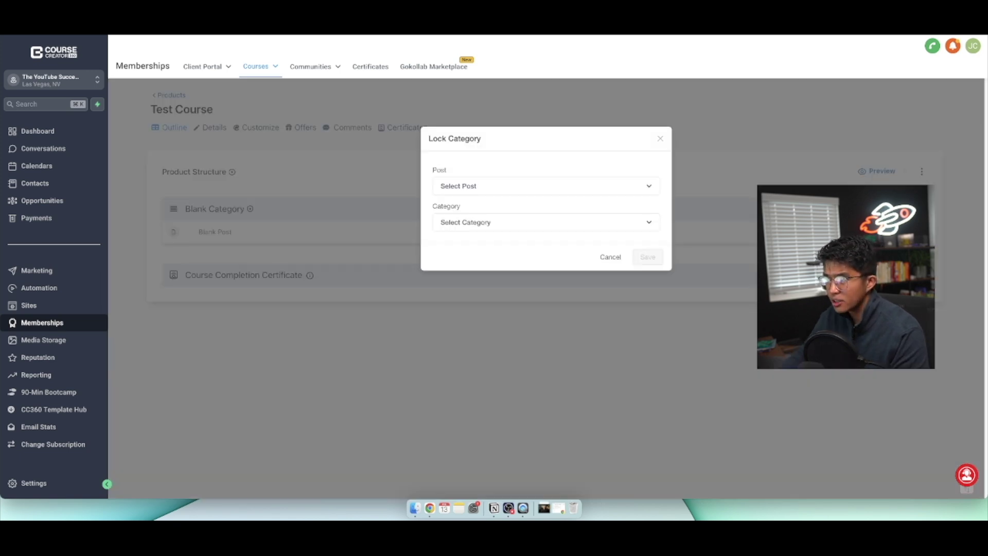
{"action": "left_click", "coordinate": [531, 192]}
{"action": "left_click", "coordinate": [660, 141]}
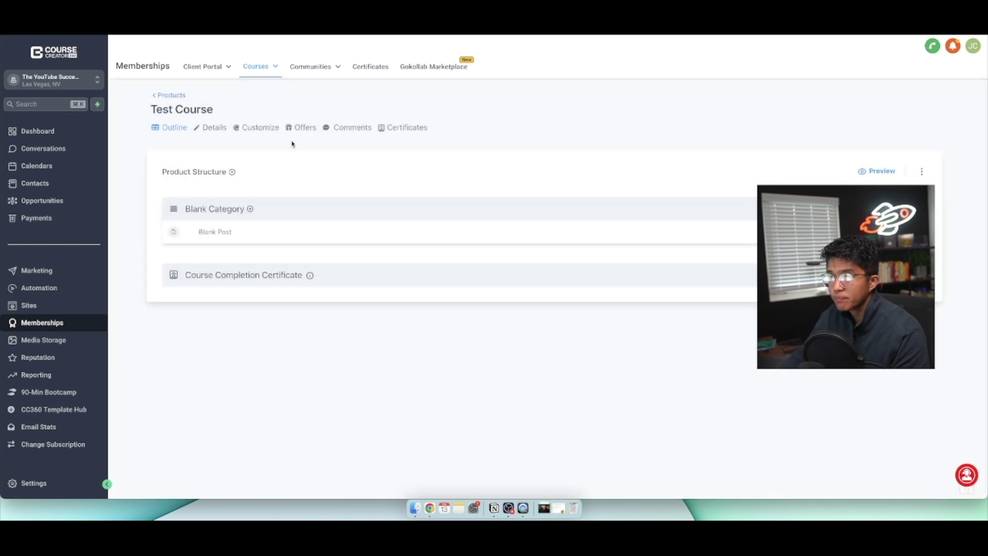
Step: View the Test Course details, look over the available course themes, and preview the New York theme
{"action": "left_click", "coordinate": [215, 129]}
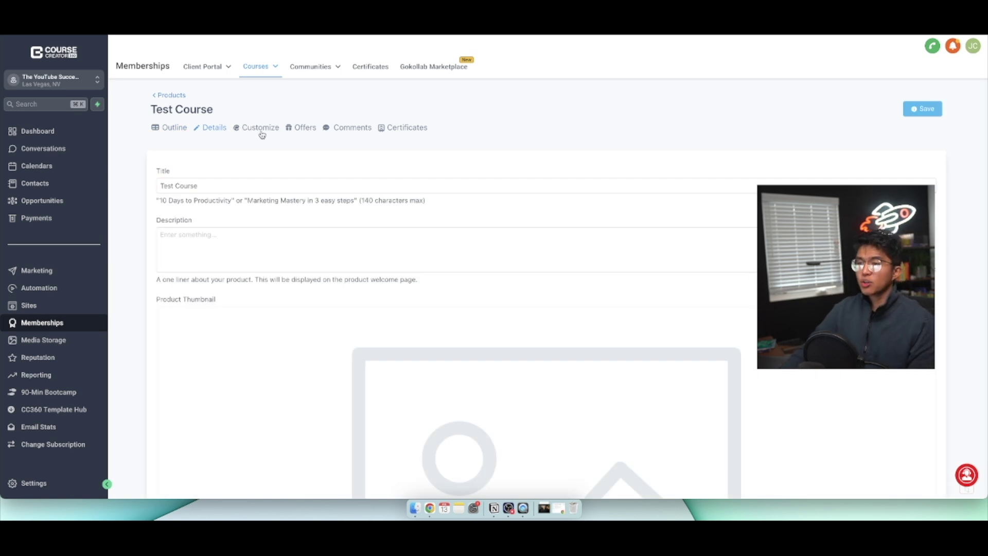
{"action": "left_click", "coordinate": [252, 128]}
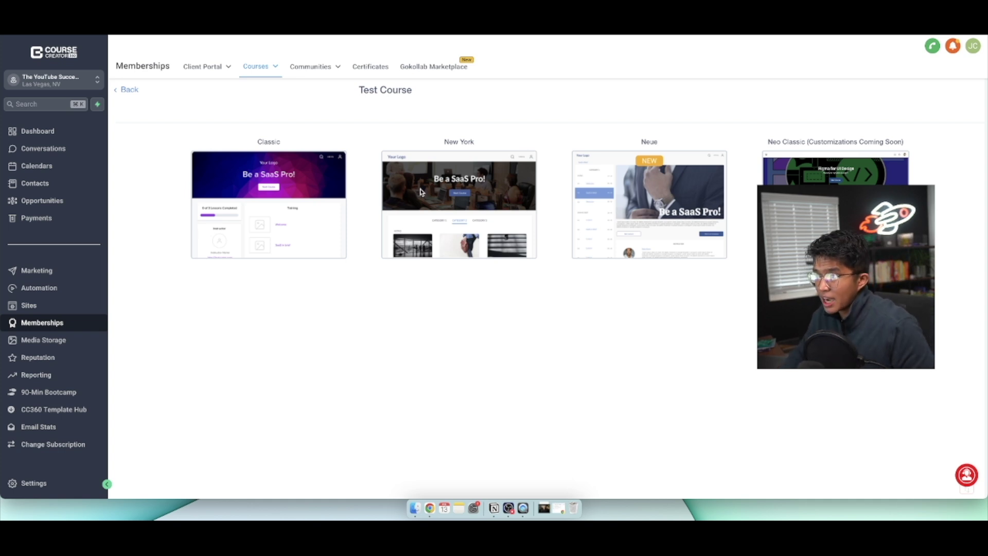
{"action": "left_click", "coordinate": [447, 212]}
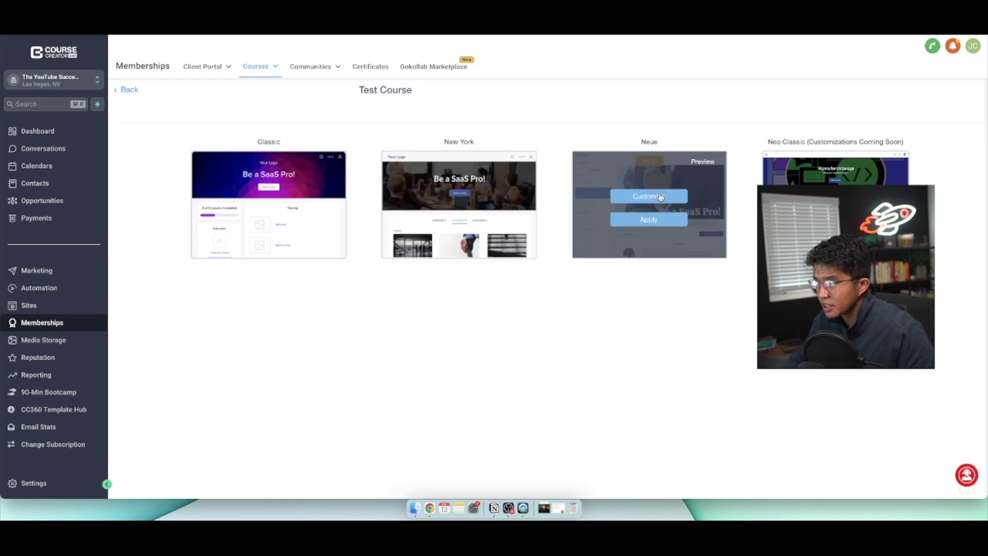
{"action": "left_click", "coordinate": [518, 163]}
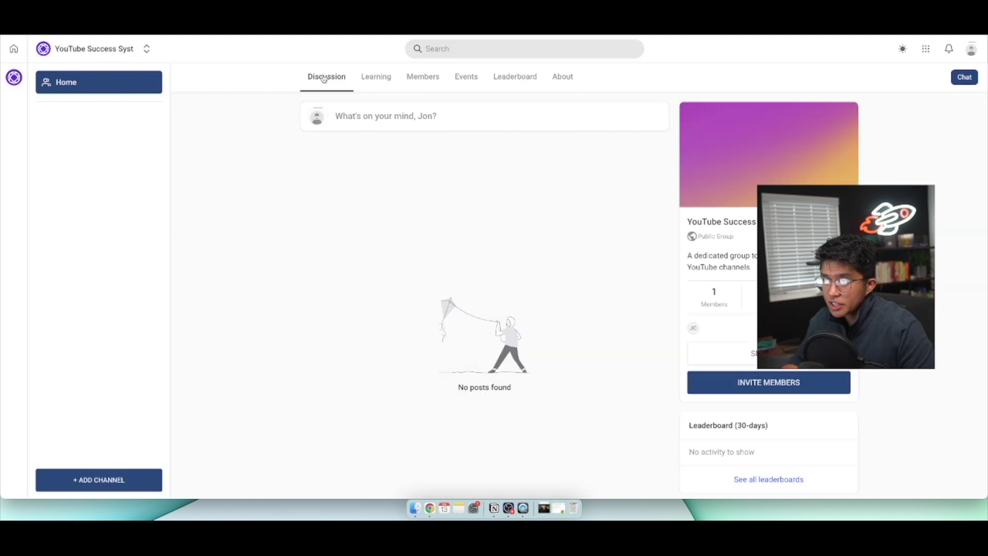
Step: Look through the YouTube Success community group's learning, members and leaderboard pages, and open the group switcher
{"action": "left_click", "coordinate": [375, 78]}
{"action": "left_click", "coordinate": [411, 78]}
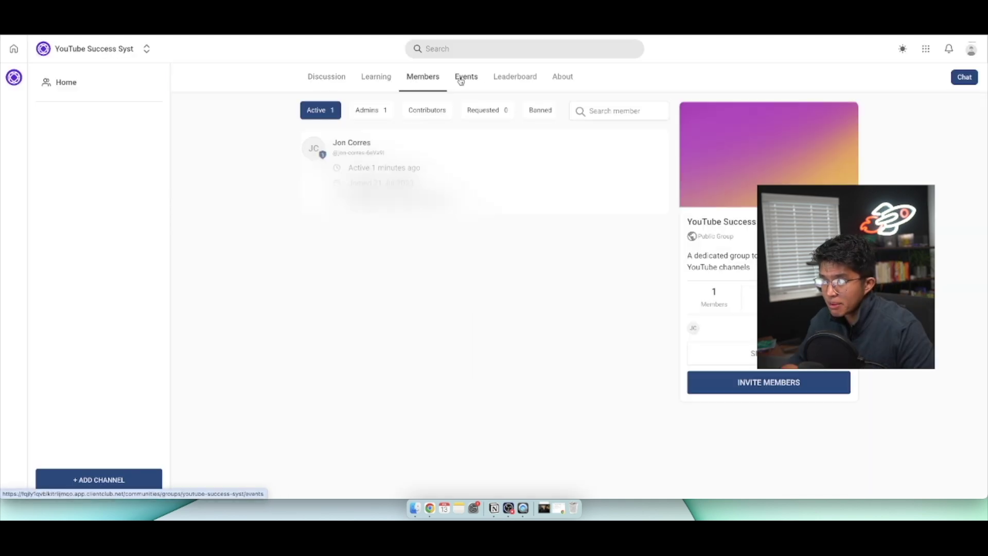
{"action": "left_click", "coordinate": [497, 82]}
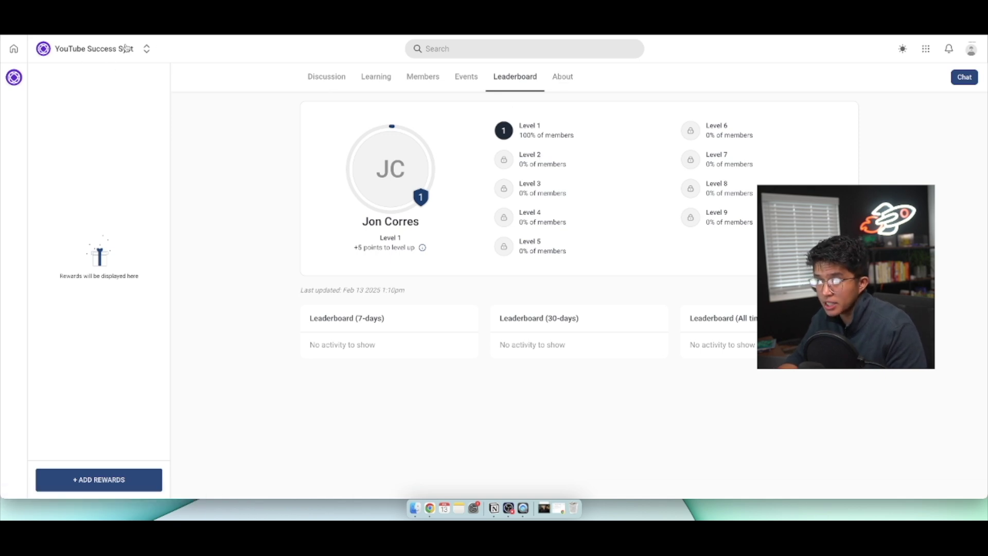
{"action": "left_click", "coordinate": [147, 48]}
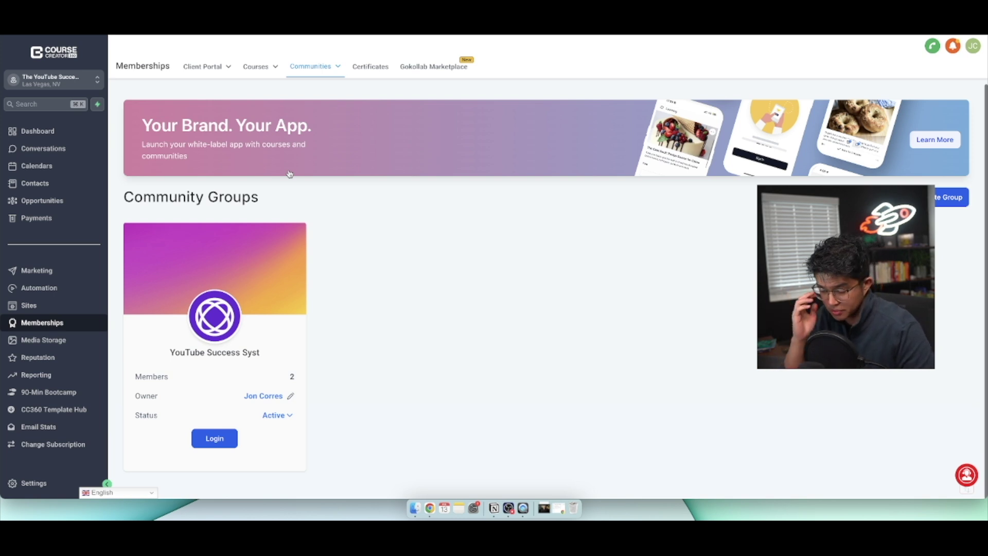
Step: View the membership certificate templates, and look over the Gokollab Marketplace page for promoting a community
{"action": "left_click", "coordinate": [367, 72]}
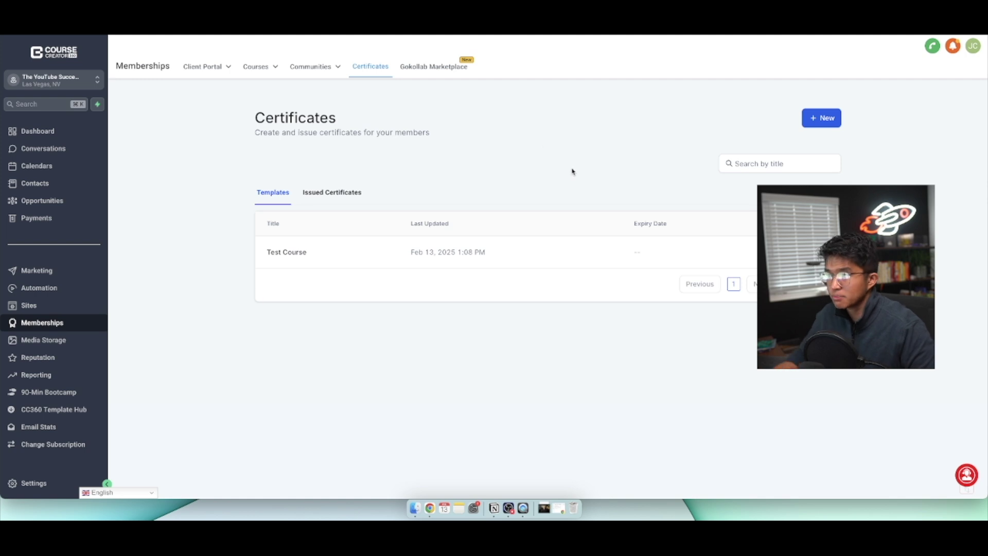
{"action": "left_click", "coordinate": [435, 72]}
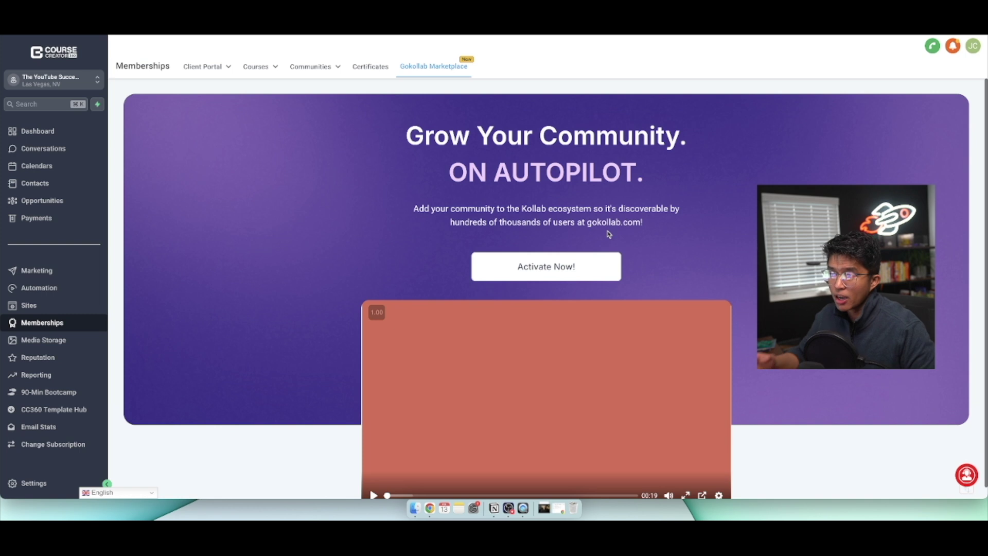
{"action": "scroll", "coordinate": [609, 234], "scroll_direction": "down", "scroll_amount": 1}
{"action": "scroll", "coordinate": [609, 235], "scroll_direction": "up", "scroll_amount": 1}
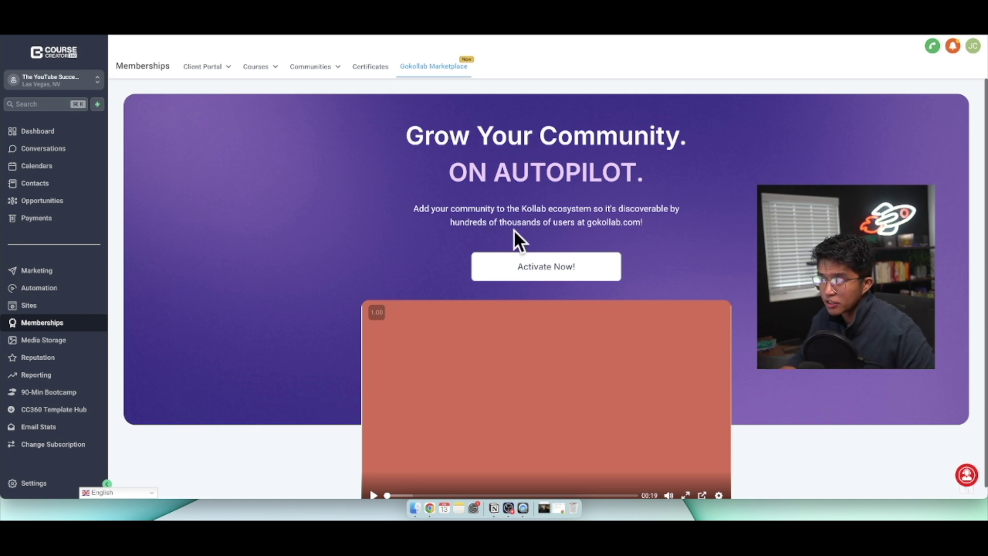
{"action": "scroll", "coordinate": [661, 189], "scroll_direction": "down", "scroll_amount": 1}
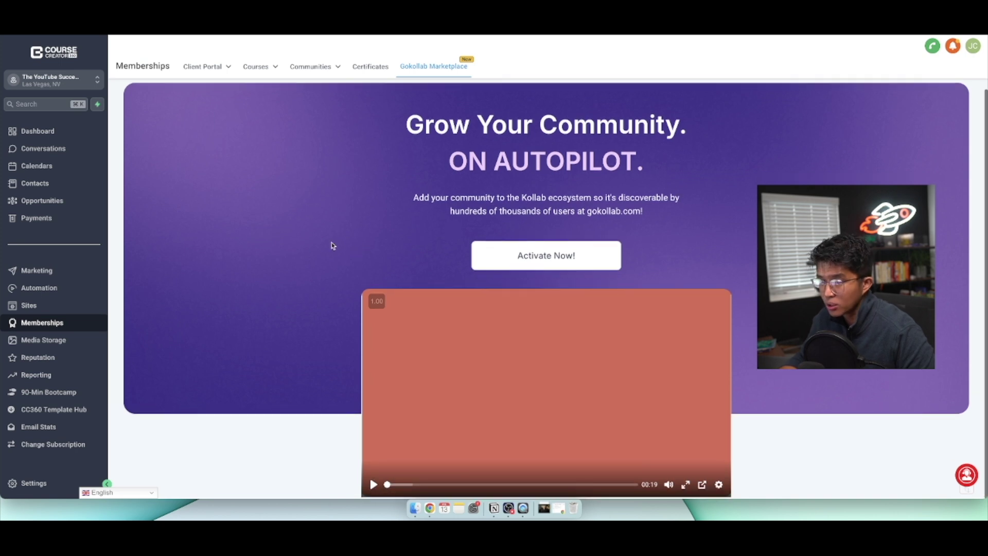
Step: View the files in Media Storage, and look over the Reputation overview of invites, reviews and ratings
{"action": "left_click", "coordinate": [38, 349]}
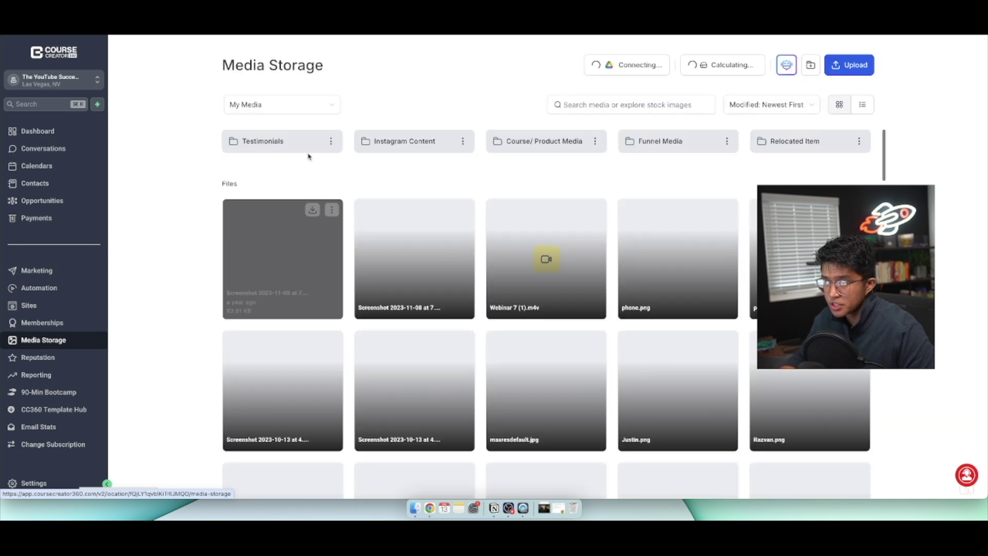
{"action": "left_click", "coordinate": [37, 362]}
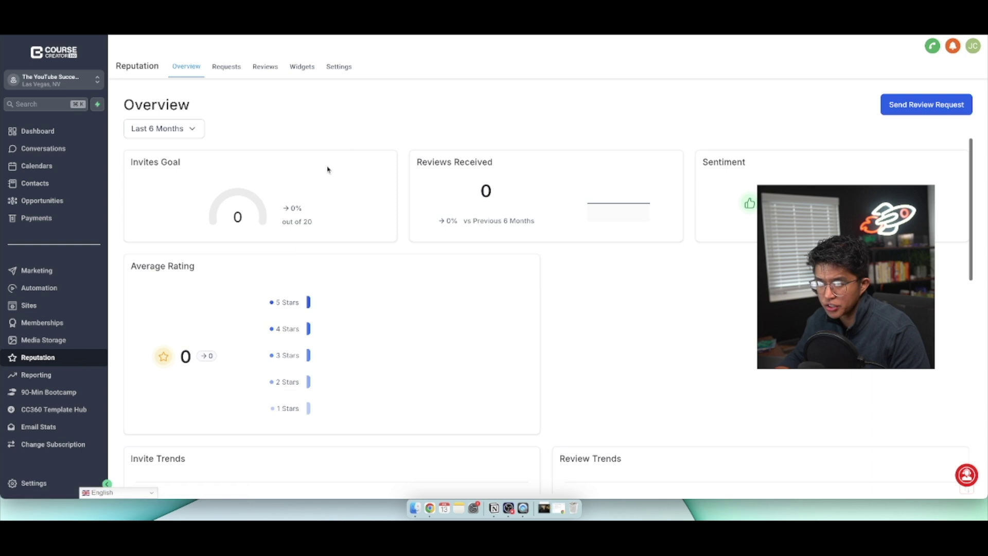
{"action": "scroll", "coordinate": [441, 274], "scroll_direction": "down", "scroll_amount": 10}
{"action": "scroll", "coordinate": [441, 274], "scroll_direction": "up", "scroll_amount": 10}
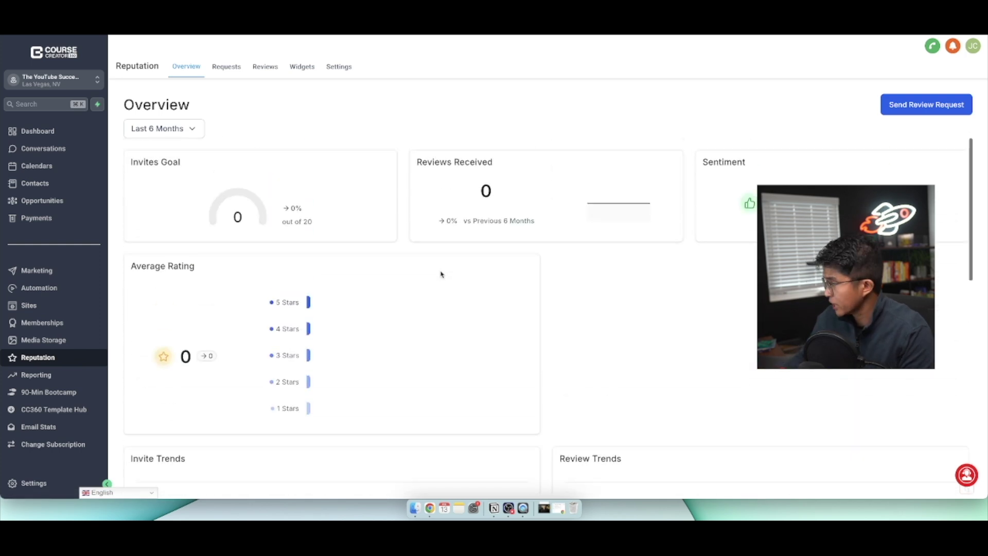
Step: View the custom reports overview in Reporting, and look over the tutorial steps of the 90-Min Bootcamp
{"action": "left_click", "coordinate": [41, 380]}
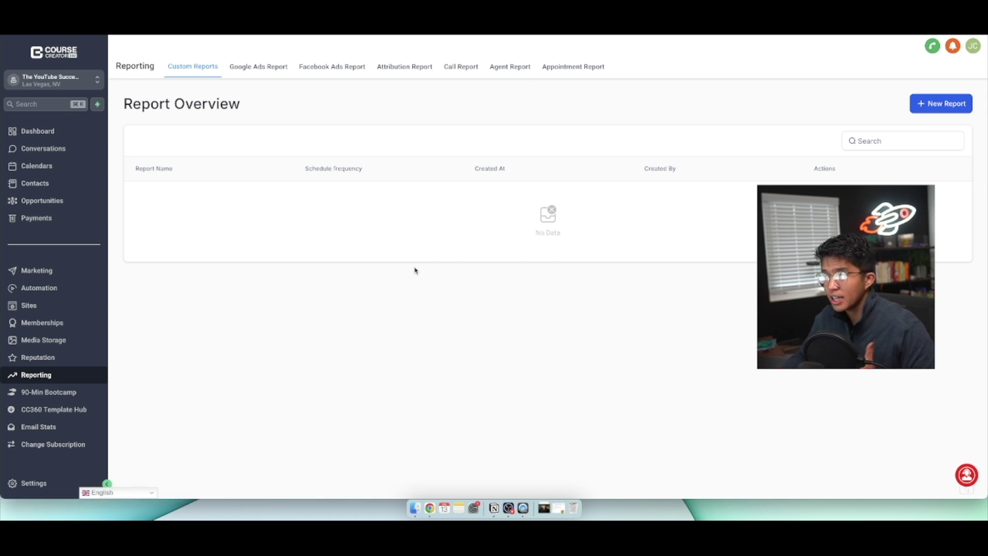
{"action": "left_click", "coordinate": [67, 394]}
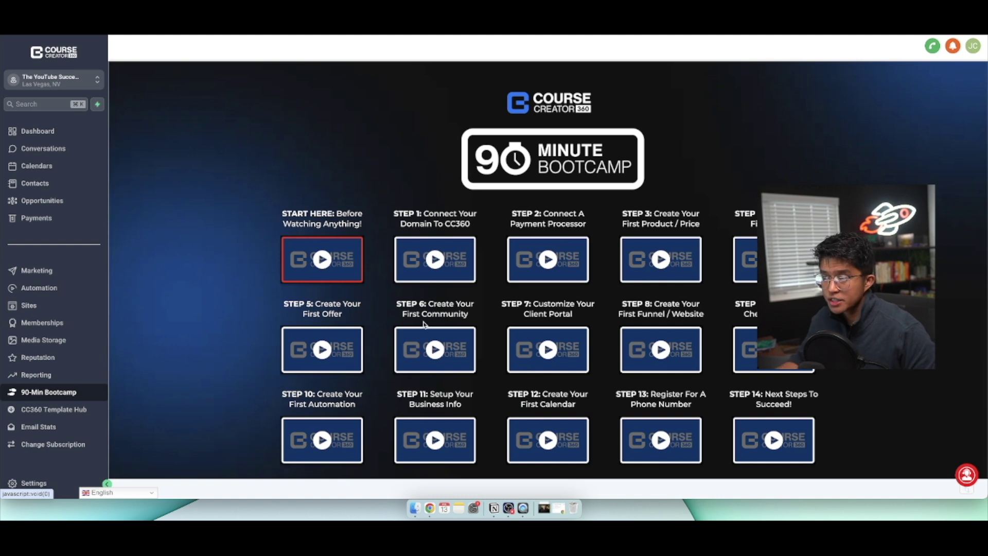
{"action": "scroll", "coordinate": [463, 211], "scroll_direction": "down", "scroll_amount": 2}
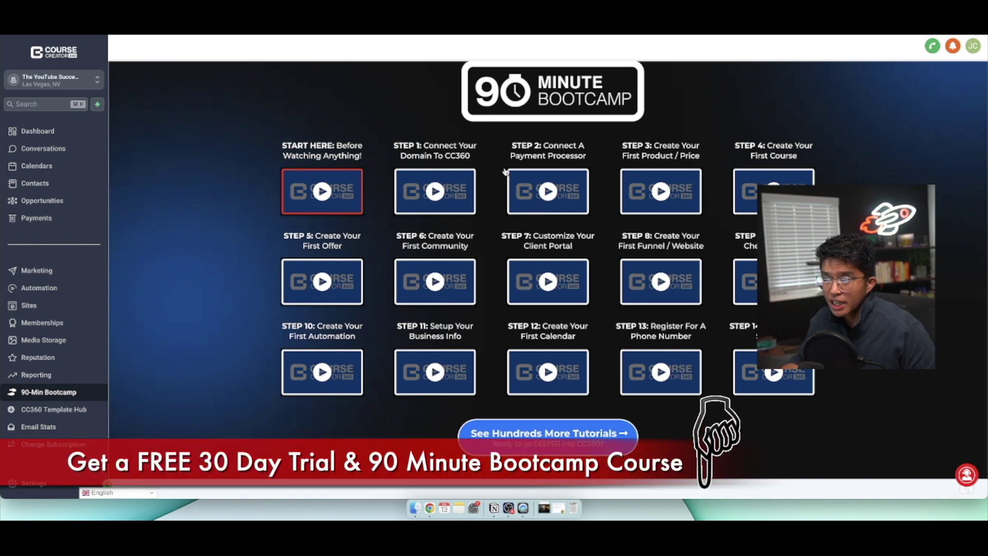
{"action": "scroll", "coordinate": [220, 265], "scroll_direction": "down", "scroll_amount": 3}
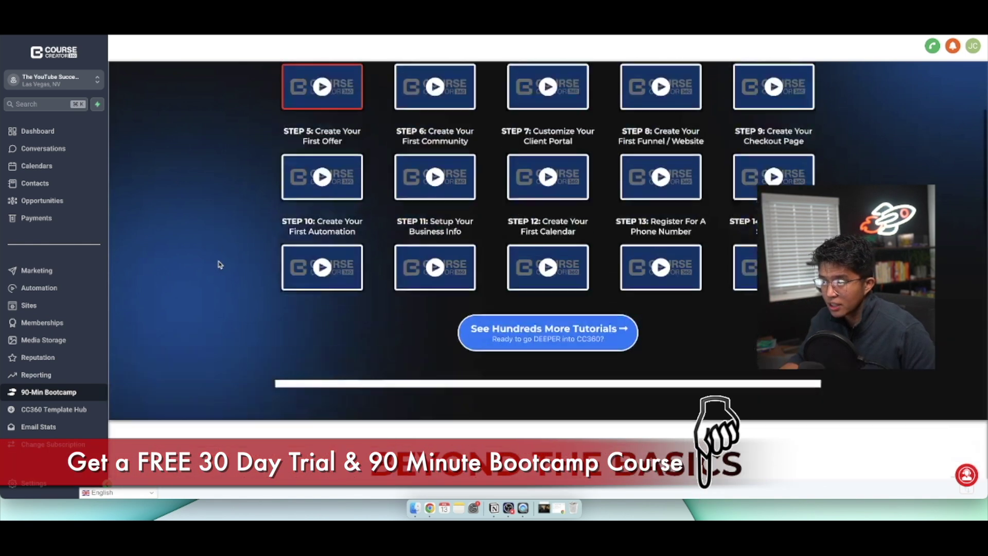
{"action": "scroll", "coordinate": [220, 265], "scroll_direction": "up", "scroll_amount": 3}
Step: Look through the bootcamp's Start Here page with its onboarding checklist and migration offers, and return to the bootcamp overview
{"action": "left_click", "coordinate": [324, 203]}
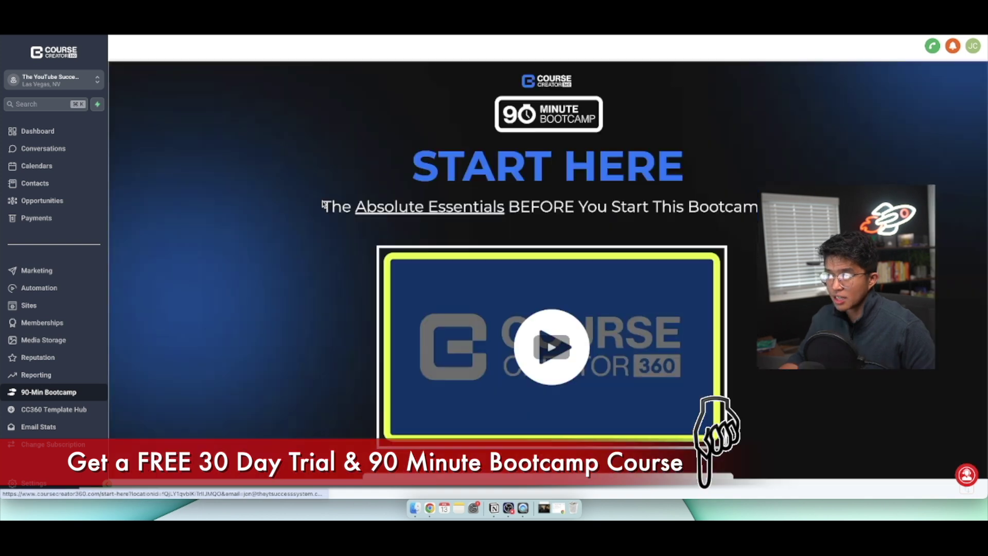
{"action": "scroll", "coordinate": [482, 389], "scroll_direction": "down", "scroll_amount": 3}
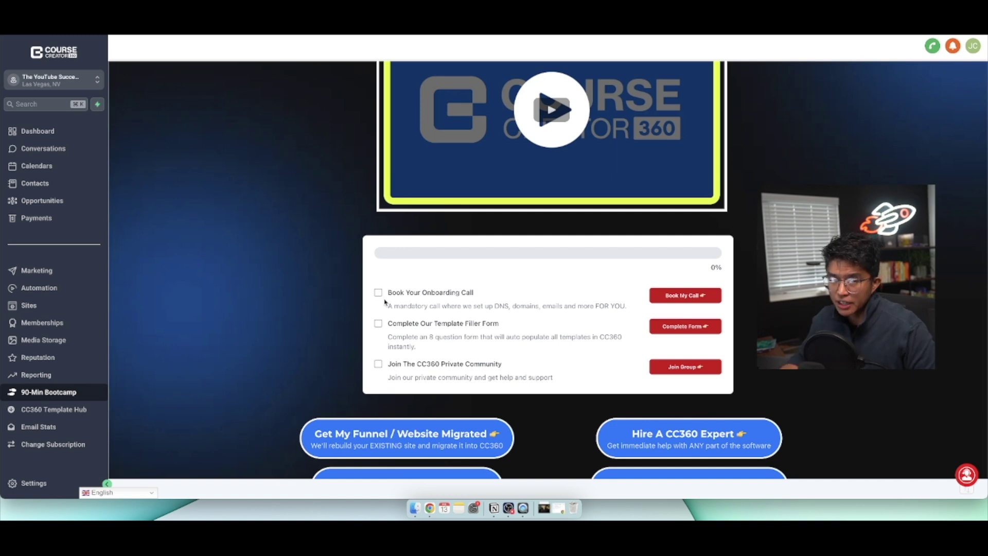
{"action": "scroll", "coordinate": [457, 276], "scroll_direction": "up", "scroll_amount": 5}
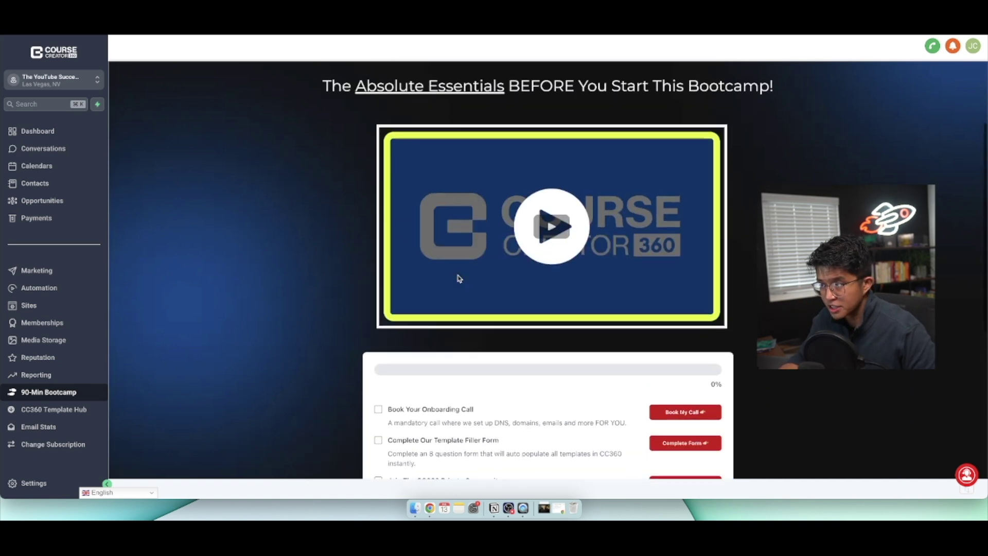
{"action": "scroll", "coordinate": [472, 241], "scroll_direction": "down", "scroll_amount": 5}
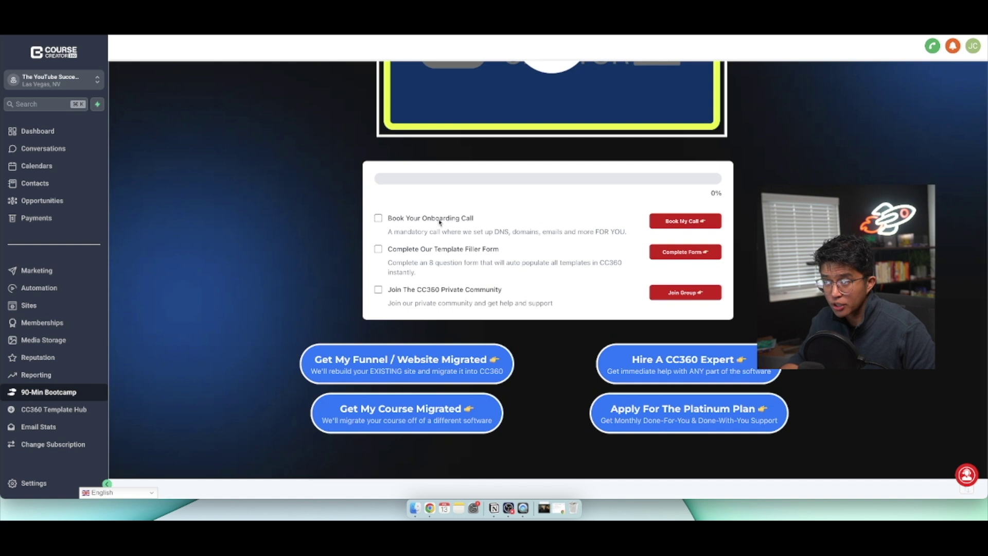
{"action": "triple_click", "coordinate": [482, 235]}
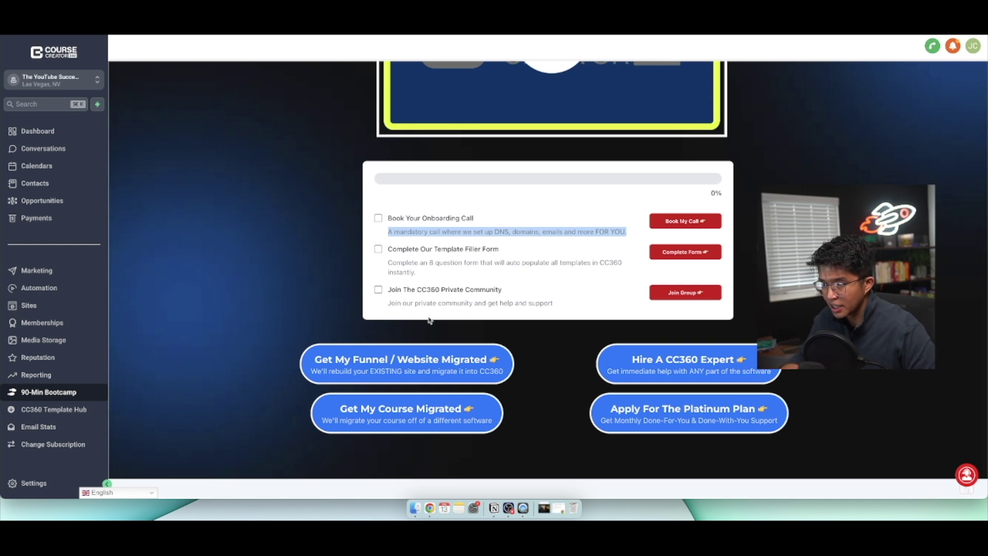
{"action": "scroll", "coordinate": [430, 320], "scroll_direction": "down", "scroll_amount": 2}
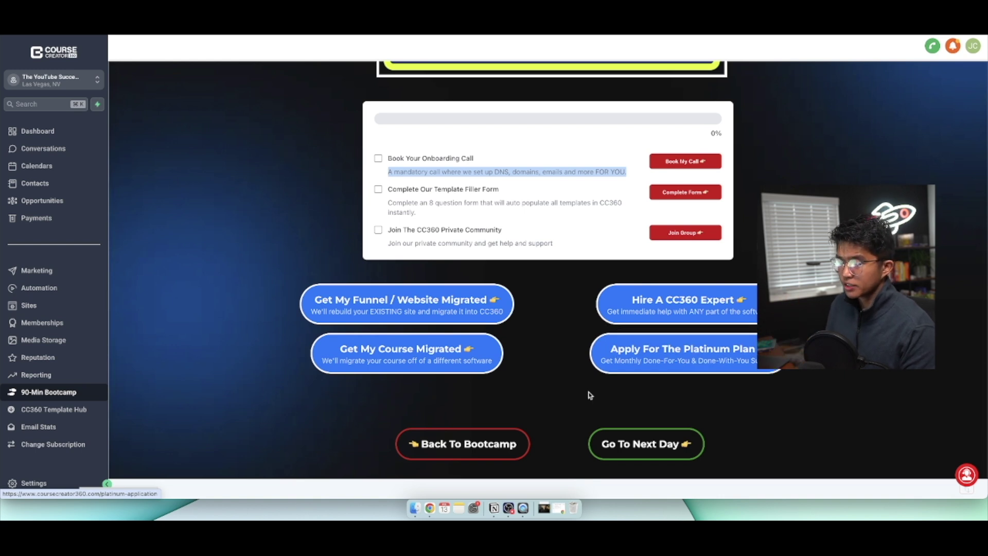
{"action": "scroll", "coordinate": [283, 344], "scroll_direction": "up", "scroll_amount": 7}
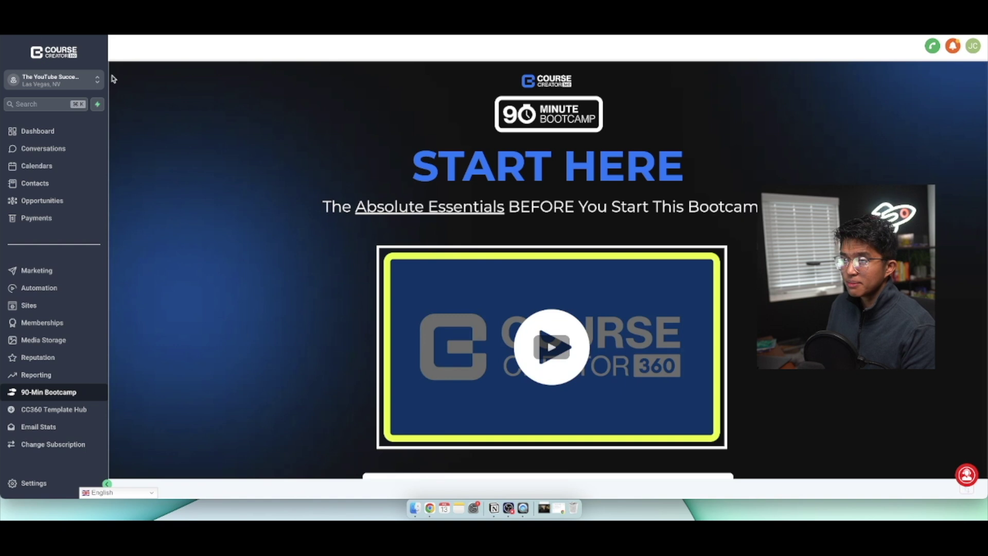
{"action": "key", "text": "super+["}
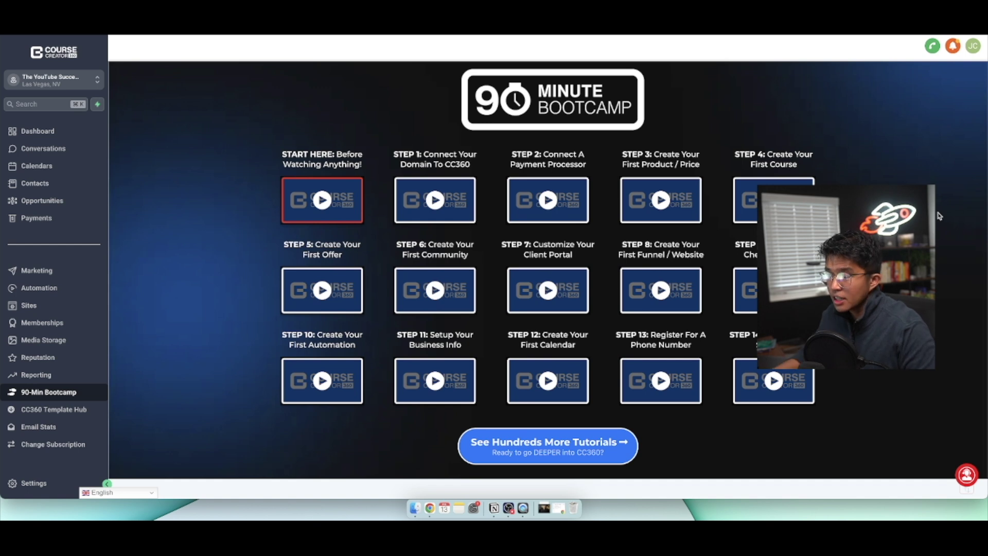
Step: Look through the importable template packs in the CC360 Template Hub, from the 6-Day Launch Sequence Pack to the Black Friday Email Templates
{"action": "left_click", "coordinate": [62, 414]}
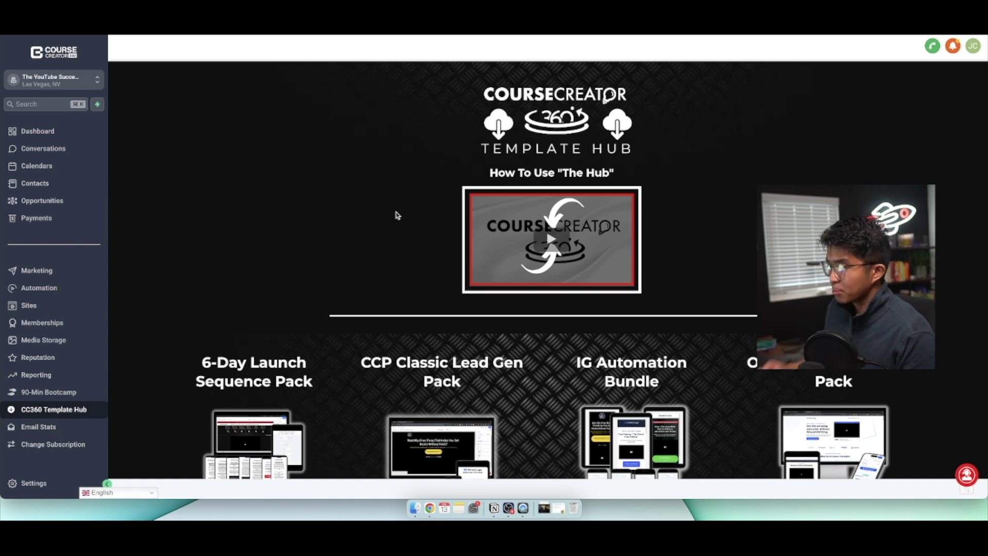
{"action": "scroll", "coordinate": [427, 328], "scroll_direction": "down", "scroll_amount": 3}
{"action": "scroll", "coordinate": [318, 292], "scroll_direction": "down", "scroll_amount": 2}
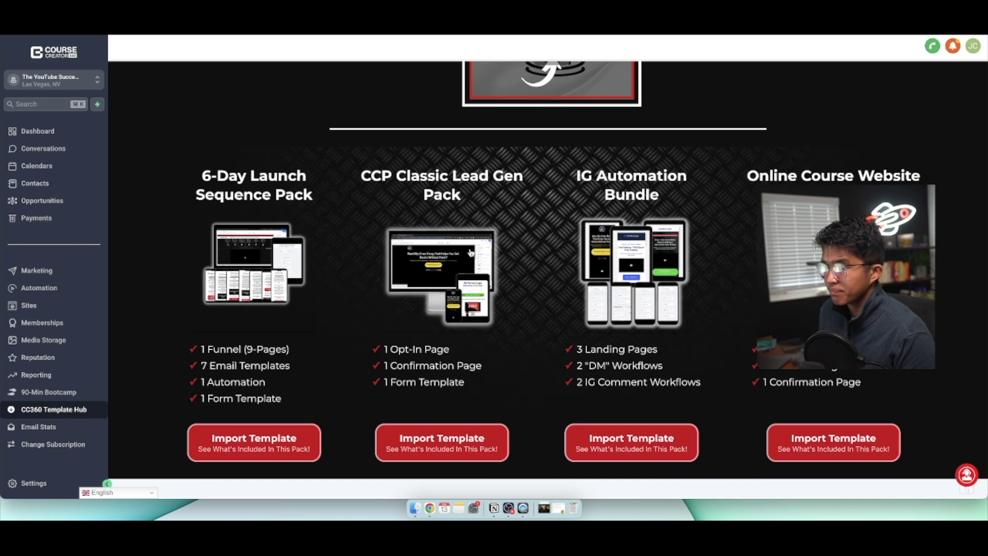
{"action": "scroll", "coordinate": [566, 276], "scroll_direction": "down", "scroll_amount": 1}
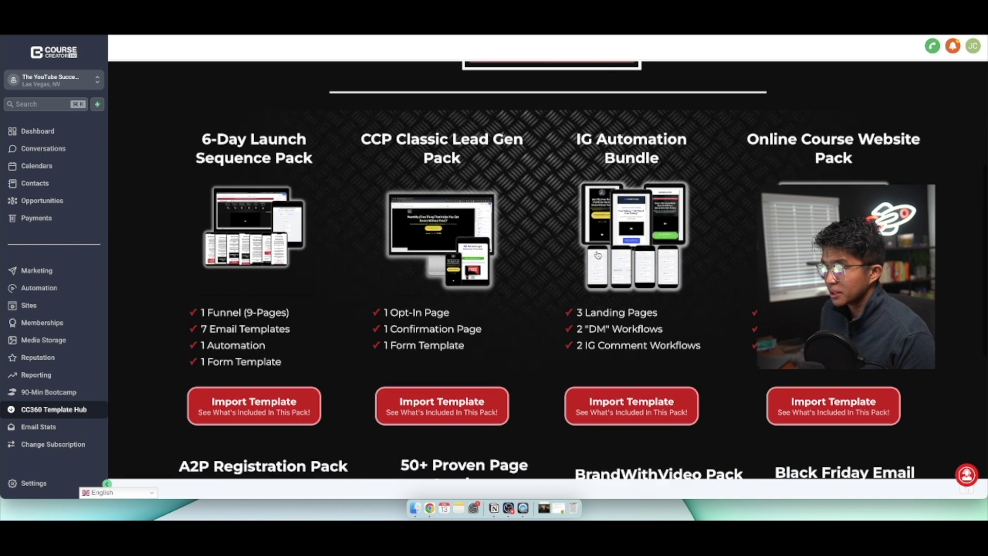
{"action": "scroll", "coordinate": [638, 247], "scroll_direction": "down", "scroll_amount": 2}
{"action": "scroll", "coordinate": [641, 250], "scroll_direction": "down", "scroll_amount": 7}
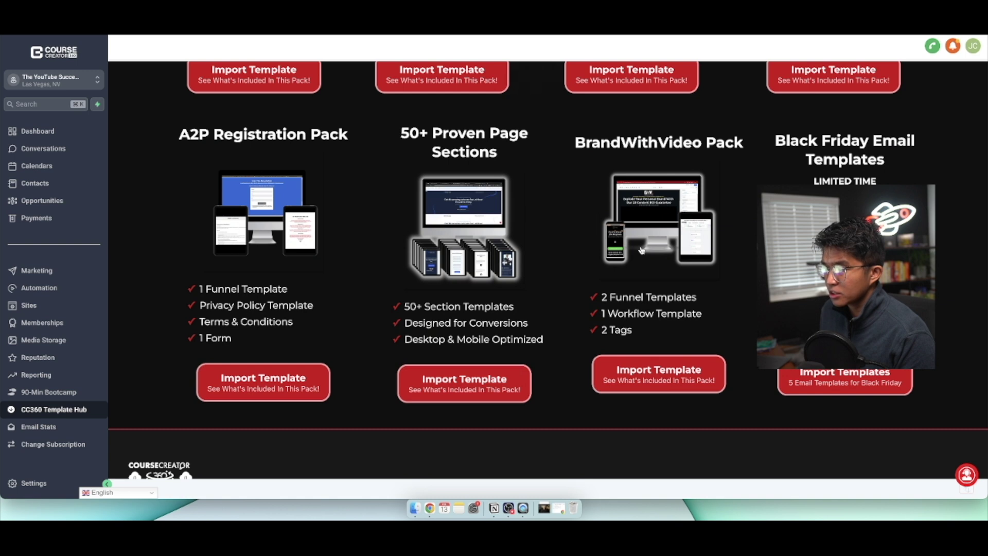
{"action": "scroll", "coordinate": [641, 250], "scroll_direction": "down", "scroll_amount": 1}
{"action": "scroll", "coordinate": [641, 250], "scroll_direction": "up", "scroll_amount": 10}
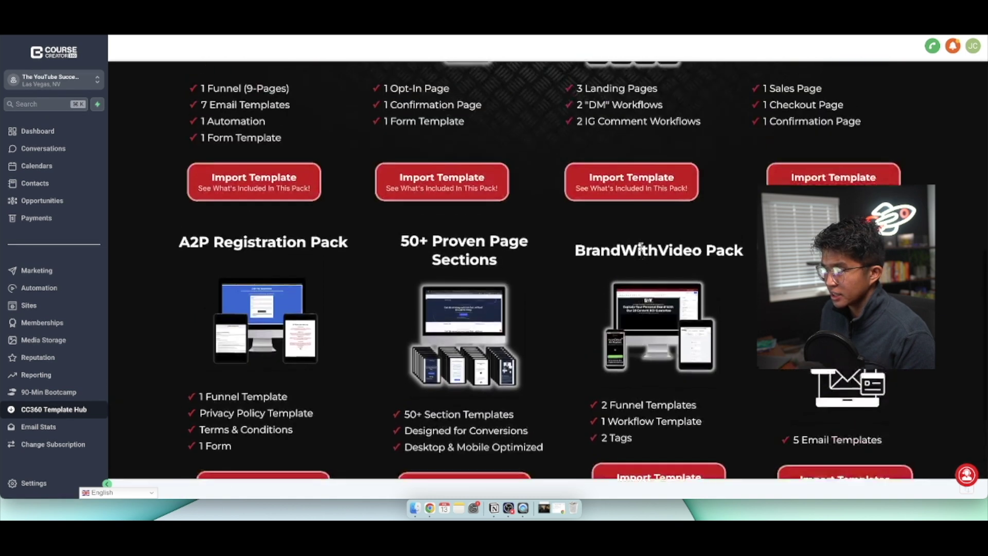
{"action": "scroll", "coordinate": [641, 250], "scroll_direction": "up", "scroll_amount": 5}
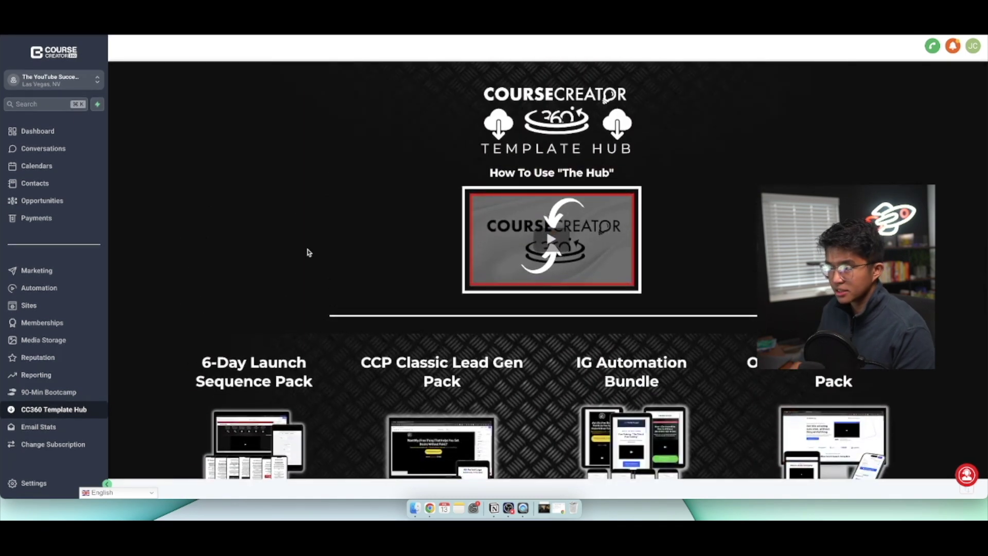
Step: Examine the Email Stats overview graphs and the delivery table for The YouTube Success System
{"action": "left_click", "coordinate": [63, 429]}
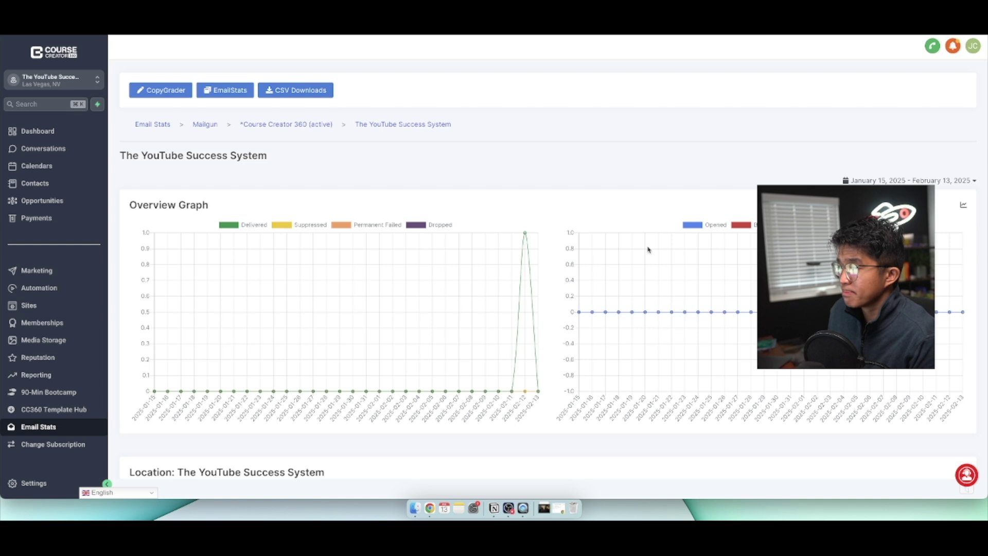
{"action": "scroll", "coordinate": [628, 259], "scroll_direction": "down", "scroll_amount": 5}
{"action": "scroll", "coordinate": [628, 259], "scroll_direction": "up", "scroll_amount": 5}
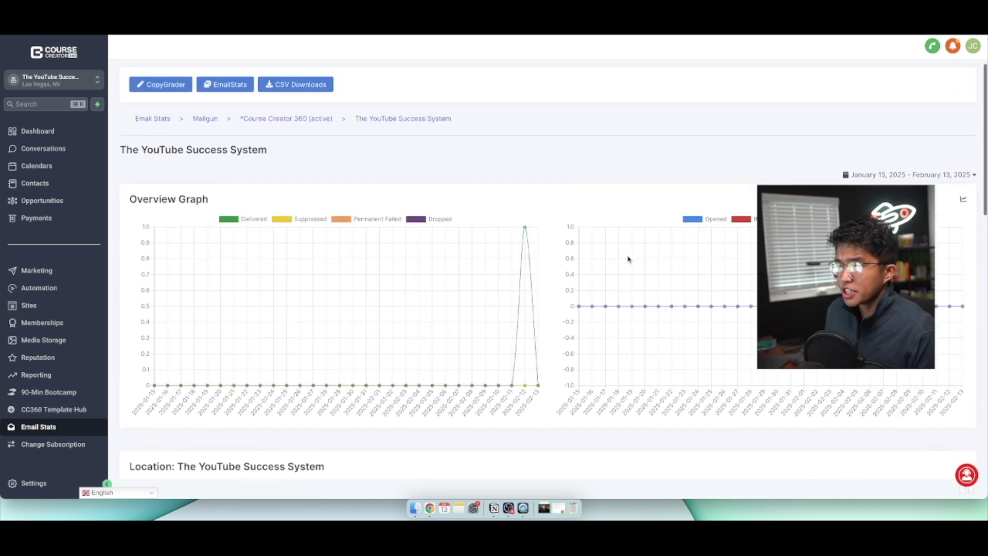
{"action": "scroll", "coordinate": [453, 223], "scroll_direction": "down", "scroll_amount": 3}
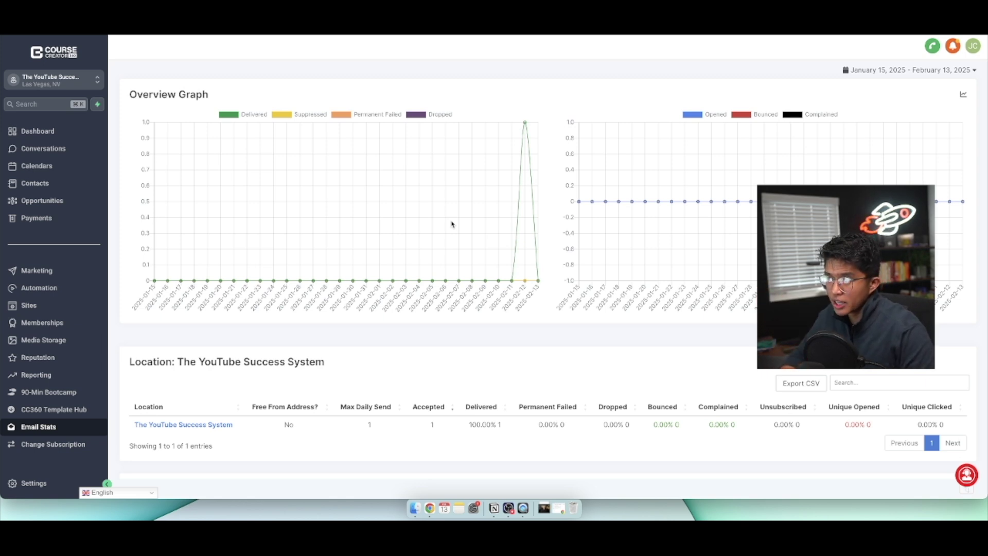
{"action": "scroll", "coordinate": [452, 223], "scroll_direction": "up", "scroll_amount": 3}
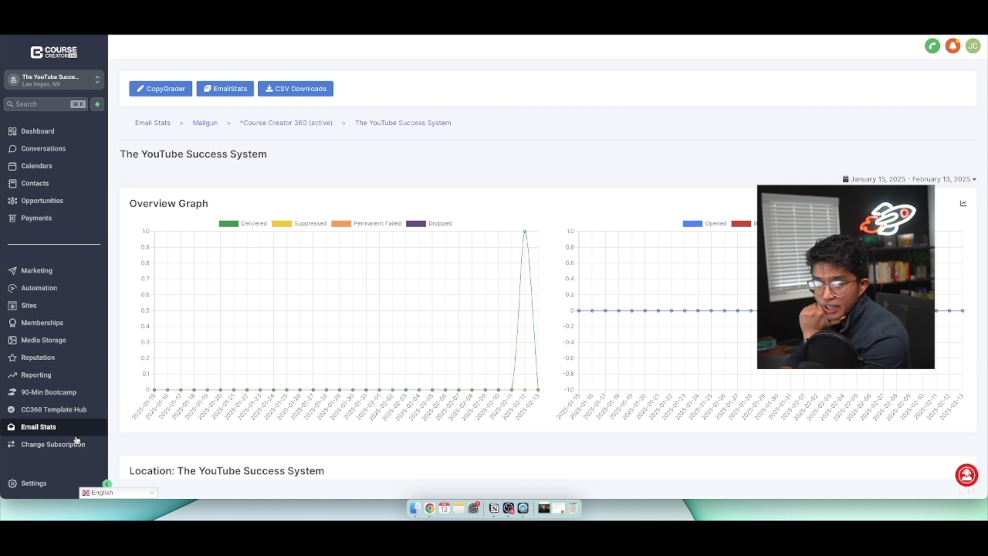
Step: In the My Staff settings, start adding an employee and look through the available roles and permissions
{"action": "left_click", "coordinate": [32, 483]}
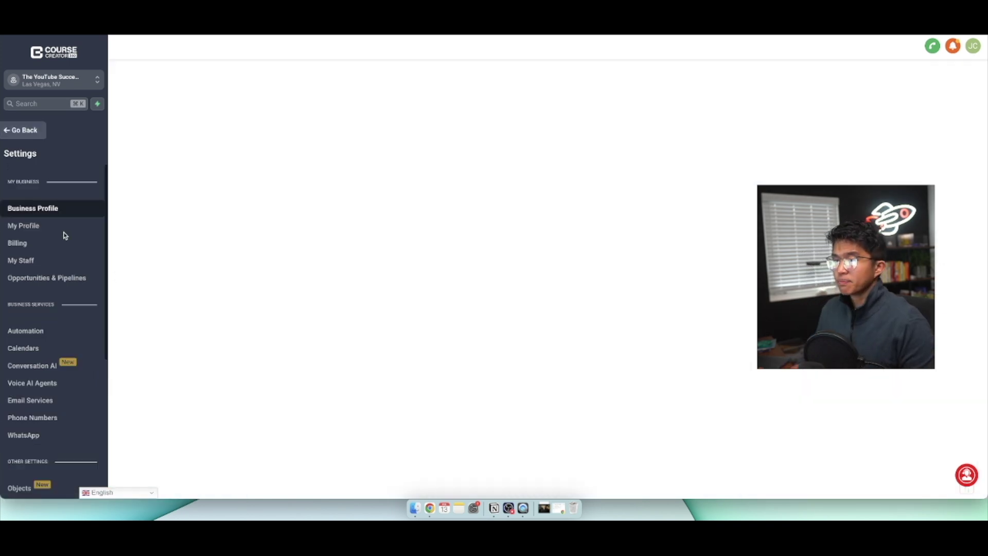
{"action": "left_click", "coordinate": [64, 260]}
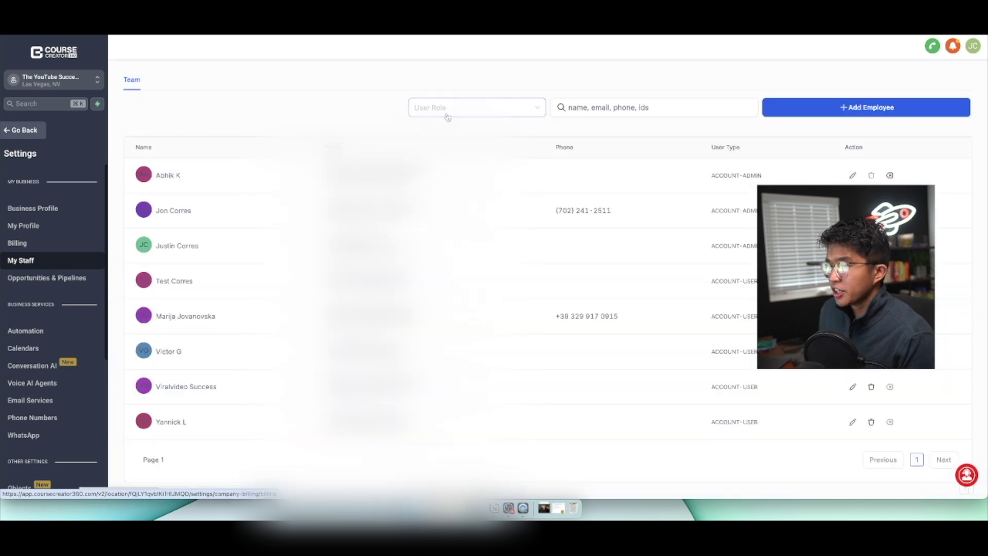
{"action": "left_click", "coordinate": [829, 108]}
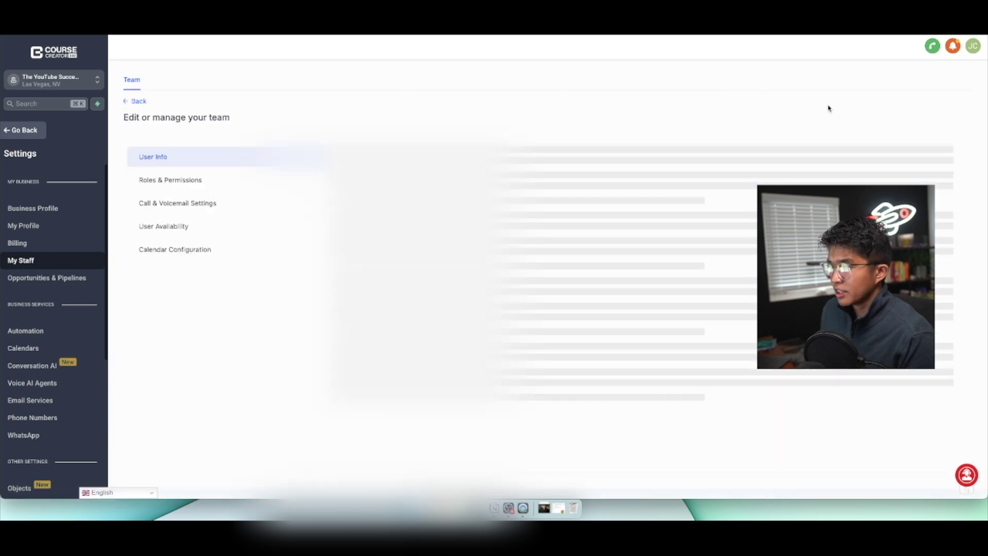
{"action": "left_click", "coordinate": [188, 180]}
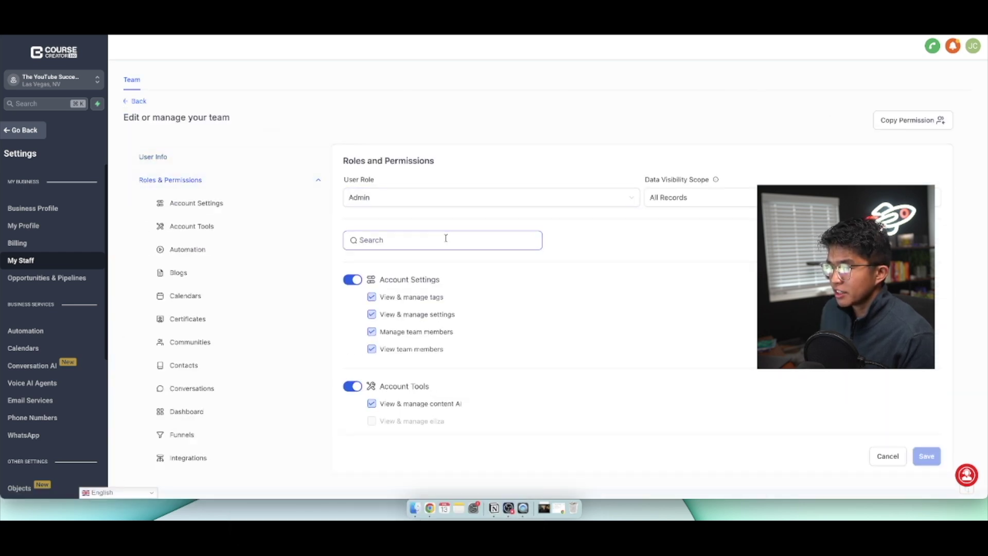
{"action": "scroll", "coordinate": [446, 238], "scroll_direction": "down", "scroll_amount": 8}
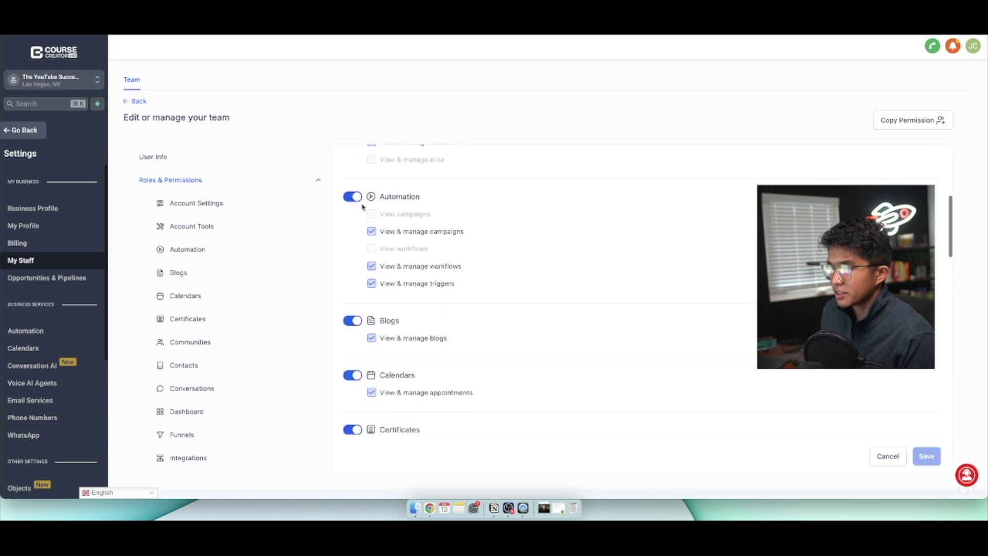
{"action": "scroll", "coordinate": [441, 295], "scroll_direction": "down", "scroll_amount": 6}
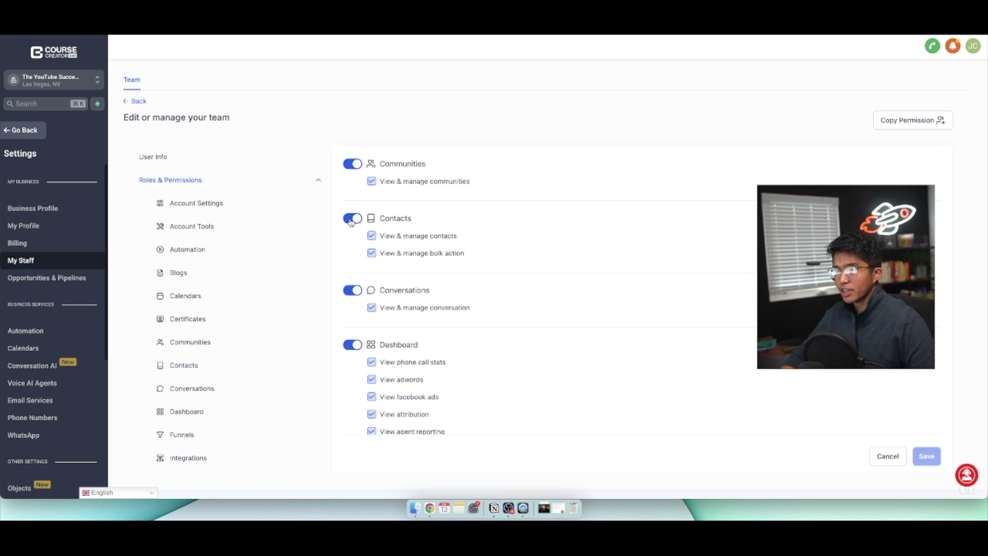
{"action": "scroll", "coordinate": [200, 321], "scroll_direction": "down", "scroll_amount": 5}
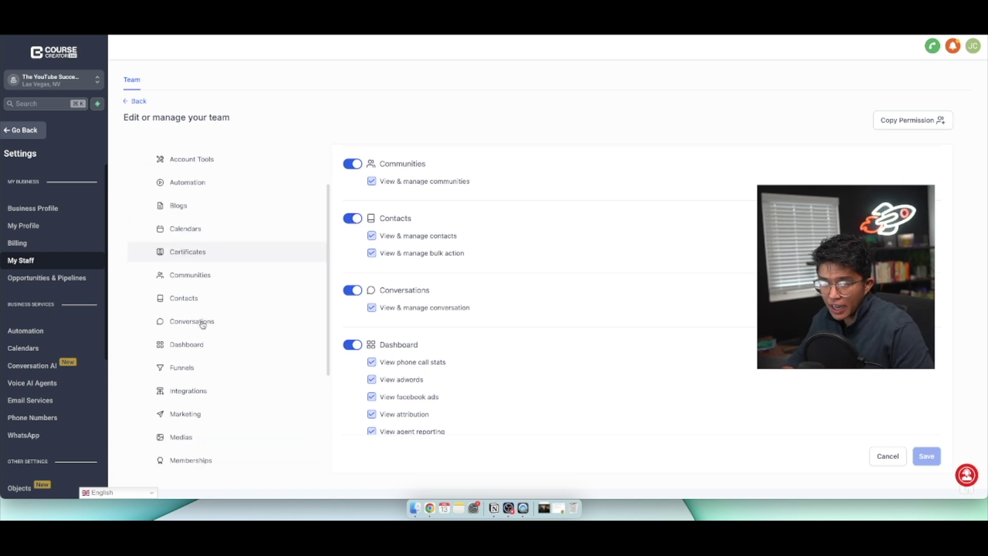
{"action": "scroll", "coordinate": [203, 320], "scroll_direction": "up", "scroll_amount": 3}
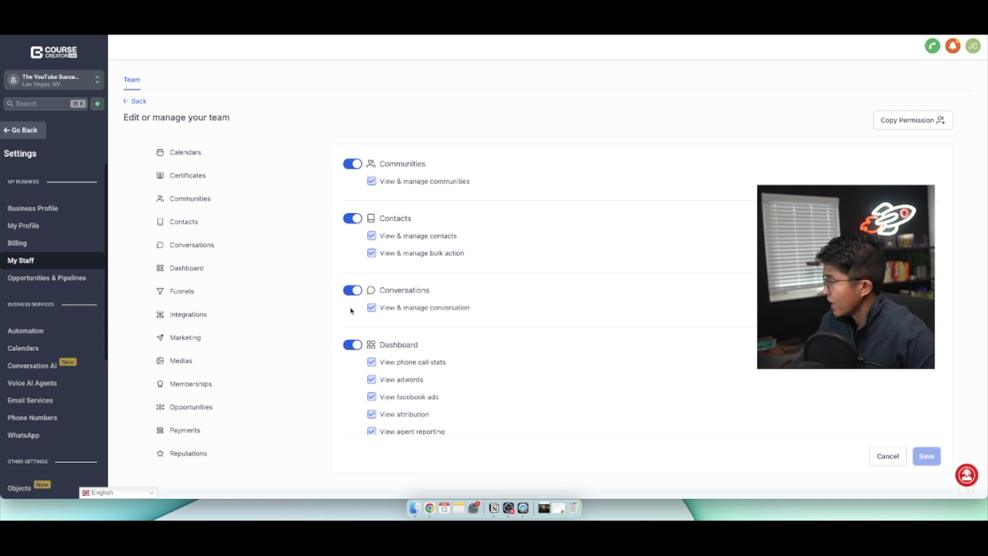
Step: Look over the Opportunities & Pipelines settings and the global workflow settings for automations
{"action": "left_click", "coordinate": [43, 279]}
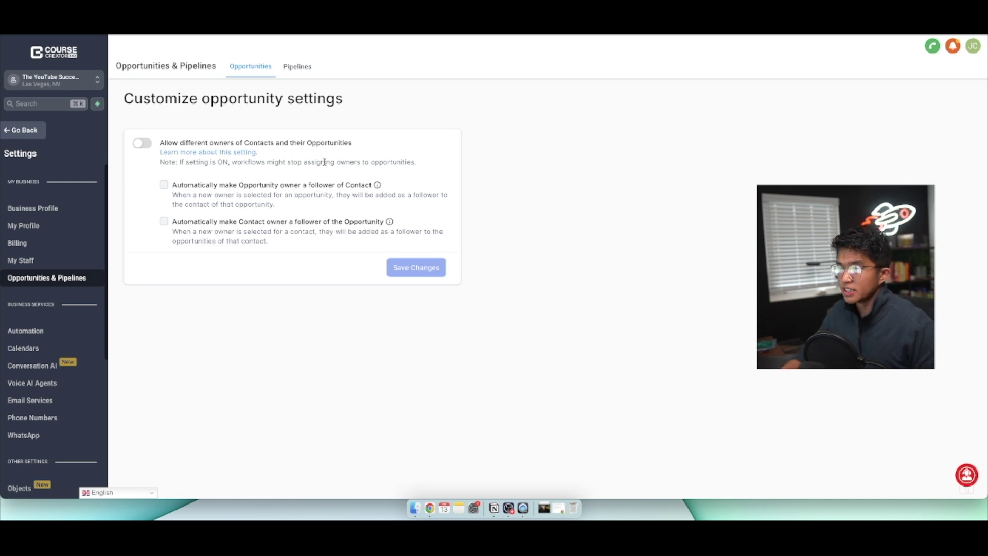
{"action": "scroll", "coordinate": [49, 331], "scroll_direction": "down", "scroll_amount": 2}
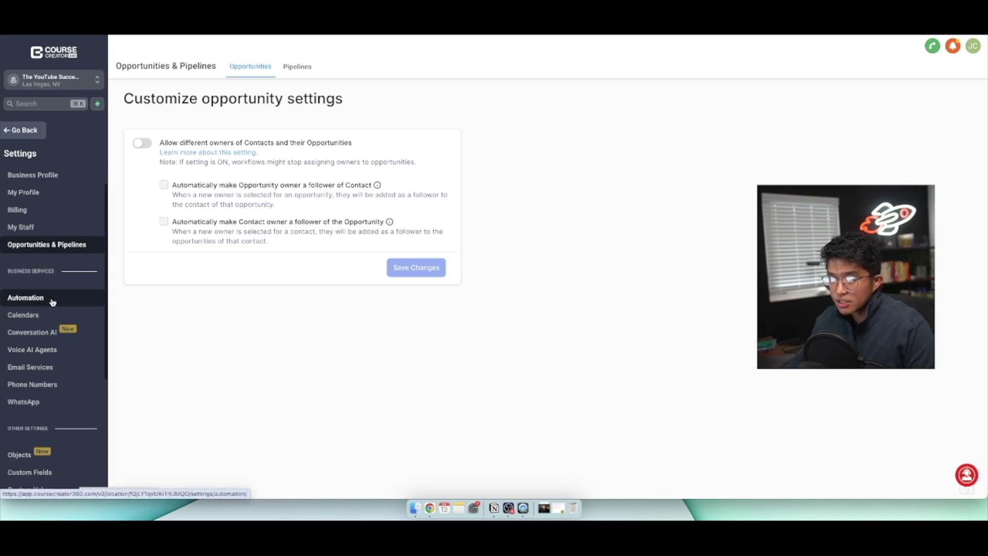
{"action": "left_click", "coordinate": [53, 302]}
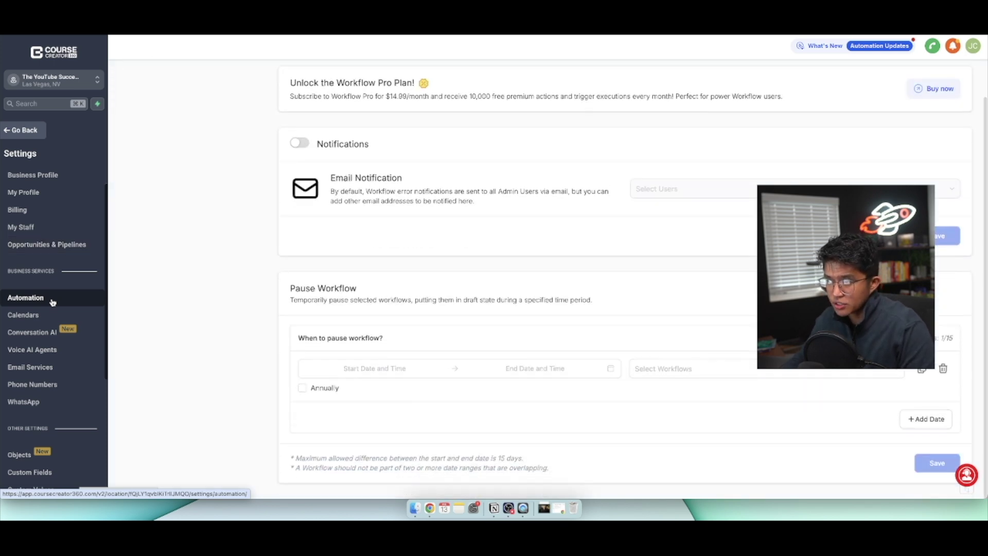
{"action": "scroll", "coordinate": [67, 296], "scroll_direction": "up", "scroll_amount": 1}
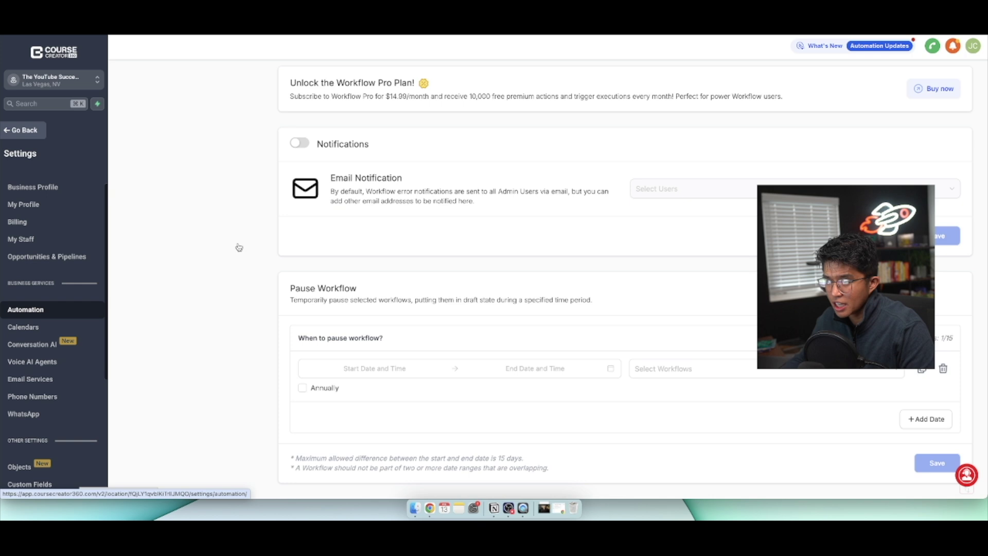
{"action": "scroll", "coordinate": [239, 248], "scroll_direction": "up", "scroll_amount": 2}
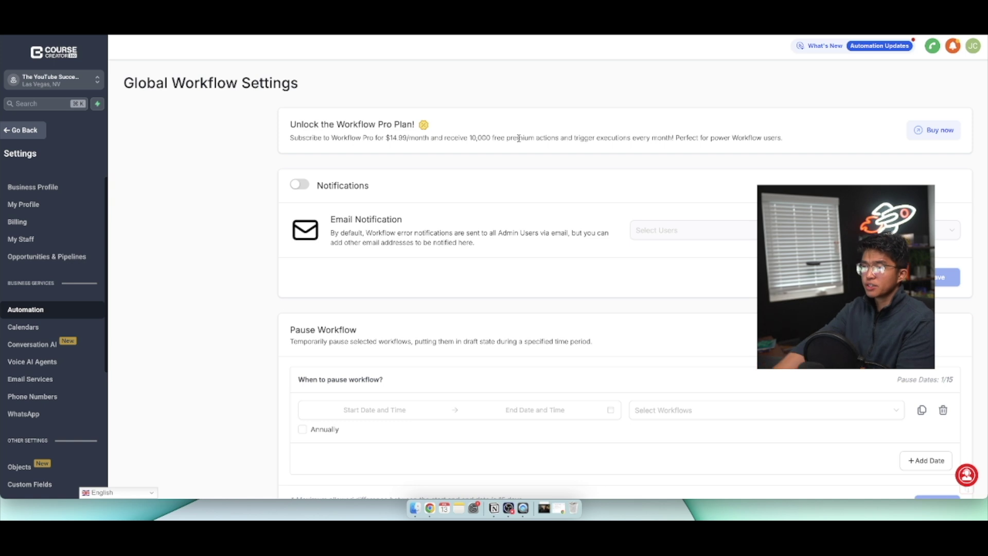
Step: Look through the calendar list in the calendar settings and the scheduling types offered for a new calendar, without creating one
{"action": "left_click", "coordinate": [33, 328]}
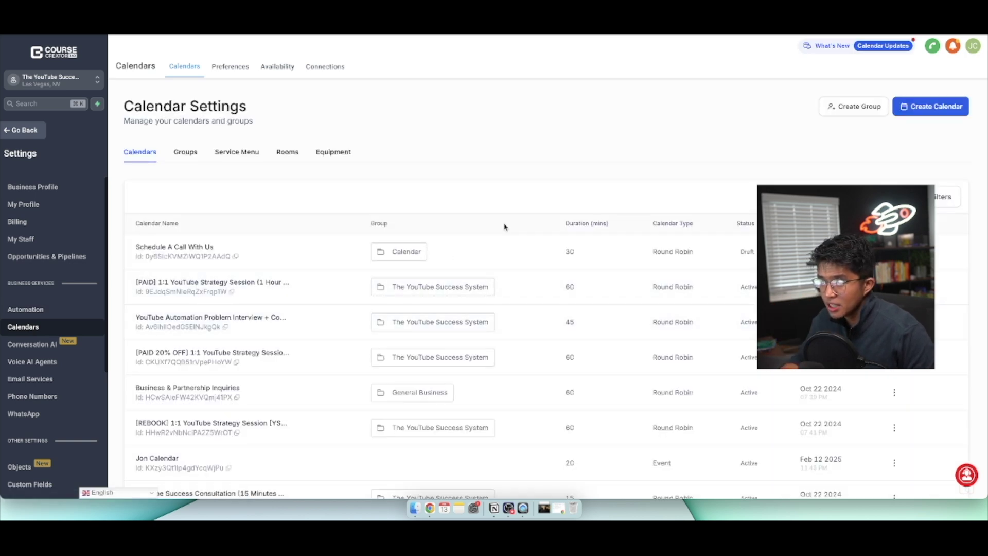
{"action": "scroll", "coordinate": [503, 223], "scroll_direction": "down", "scroll_amount": 3}
{"action": "scroll", "coordinate": [502, 223], "scroll_direction": "up", "scroll_amount": 3}
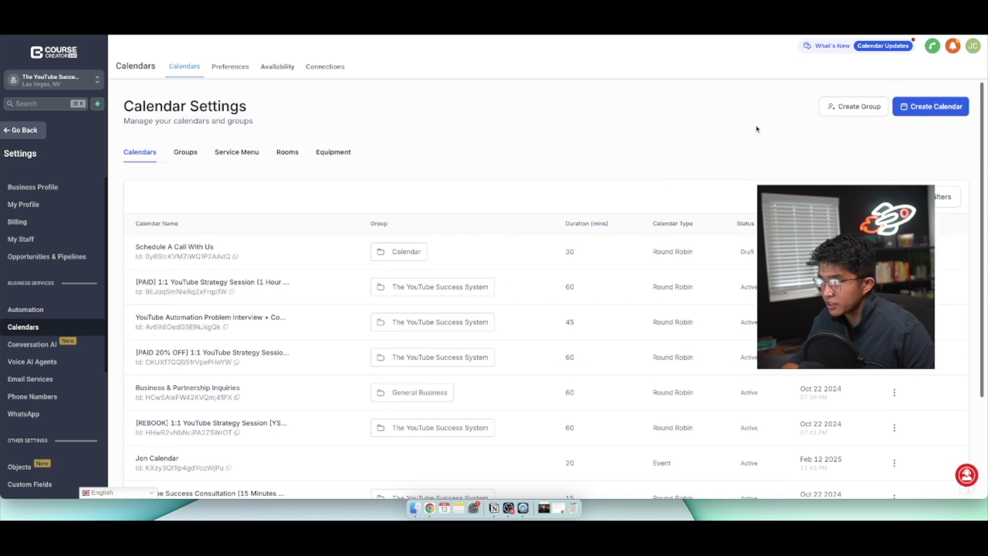
{"action": "left_click", "coordinate": [932, 106]}
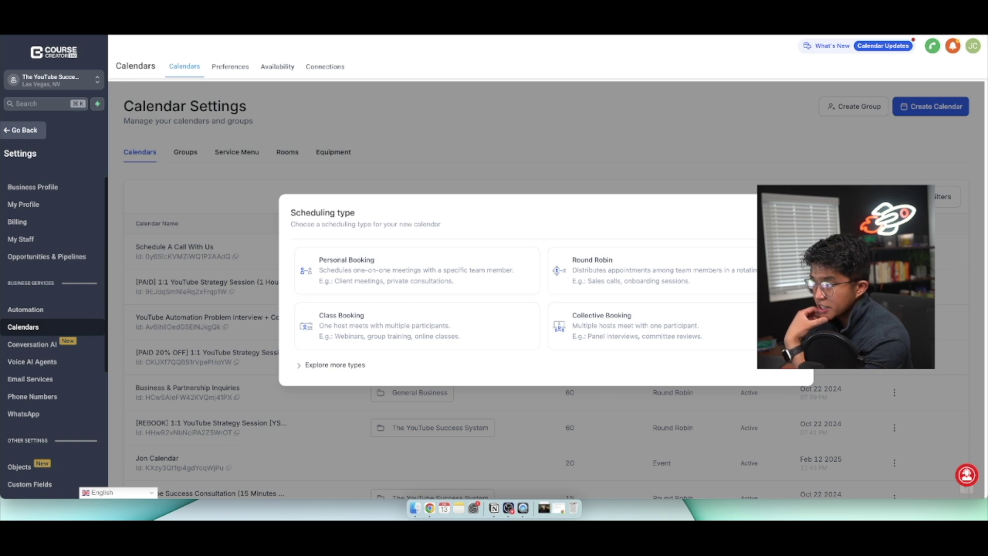
{"action": "left_click", "coordinate": [801, 212]}
Step: Open the Custom Fields settings and look over the contact and opportunity fields
{"action": "scroll", "coordinate": [53, 361], "scroll_direction": "down", "scroll_amount": 1}
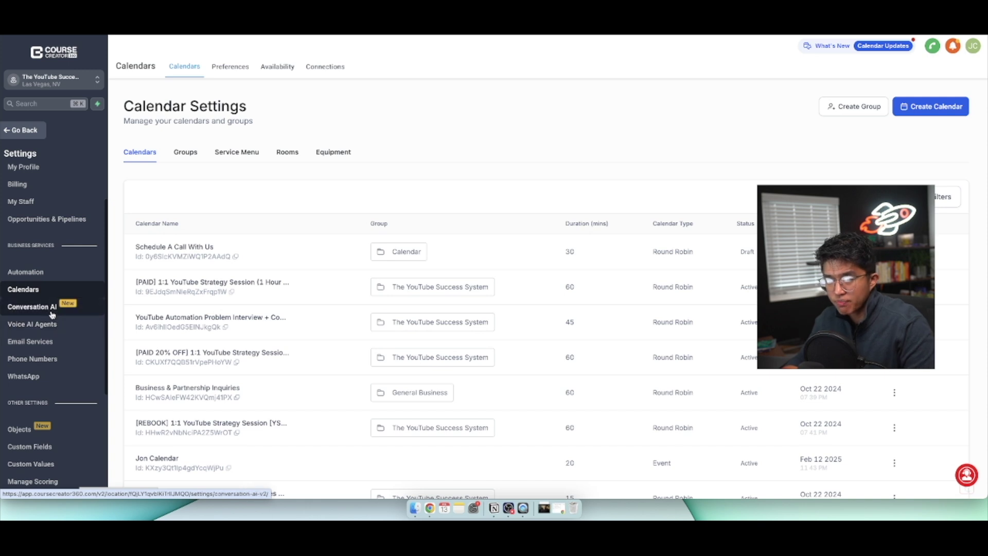
{"action": "scroll", "coordinate": [51, 311], "scroll_direction": "down", "scroll_amount": 1}
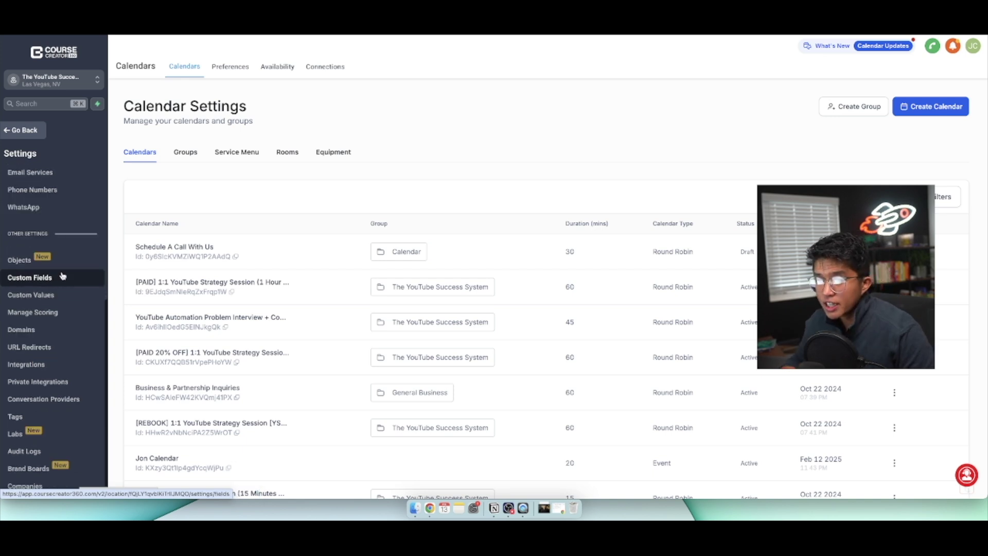
{"action": "left_click", "coordinate": [63, 276]}
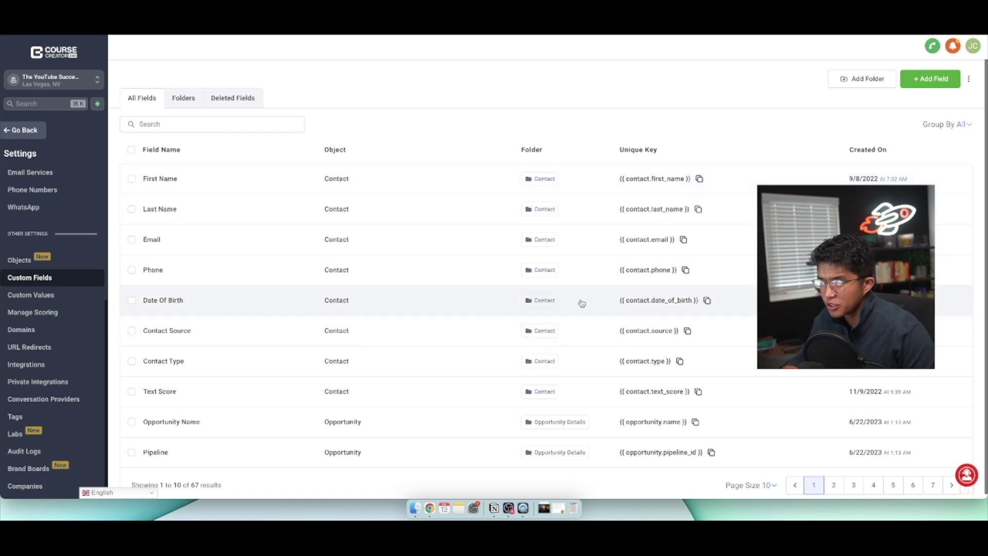
Step: Review the Custom Values list and the engagement score rules in the Manage Scoring settings
{"action": "left_click", "coordinate": [49, 312]}
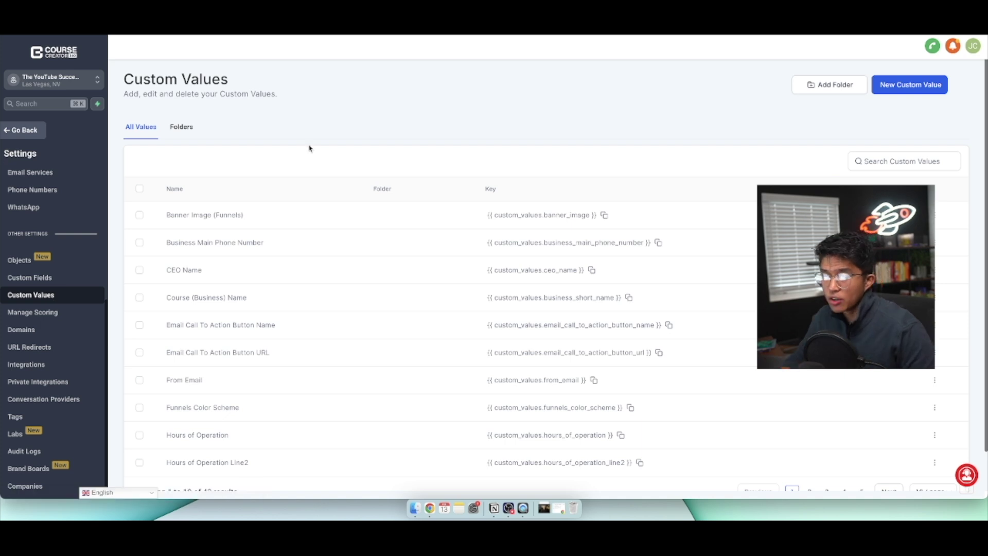
{"action": "scroll", "coordinate": [374, 276], "scroll_direction": "down", "scroll_amount": 1}
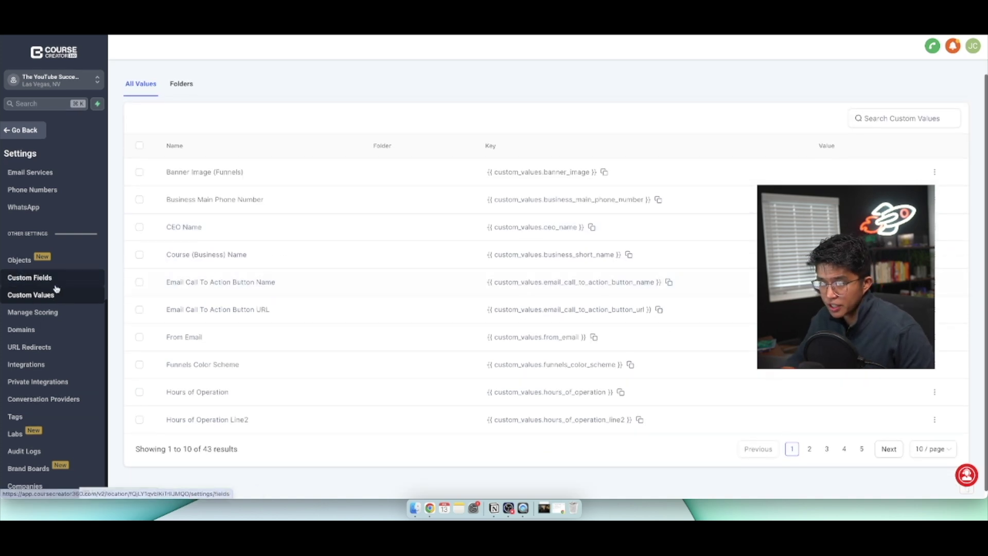
{"action": "left_click", "coordinate": [31, 315]}
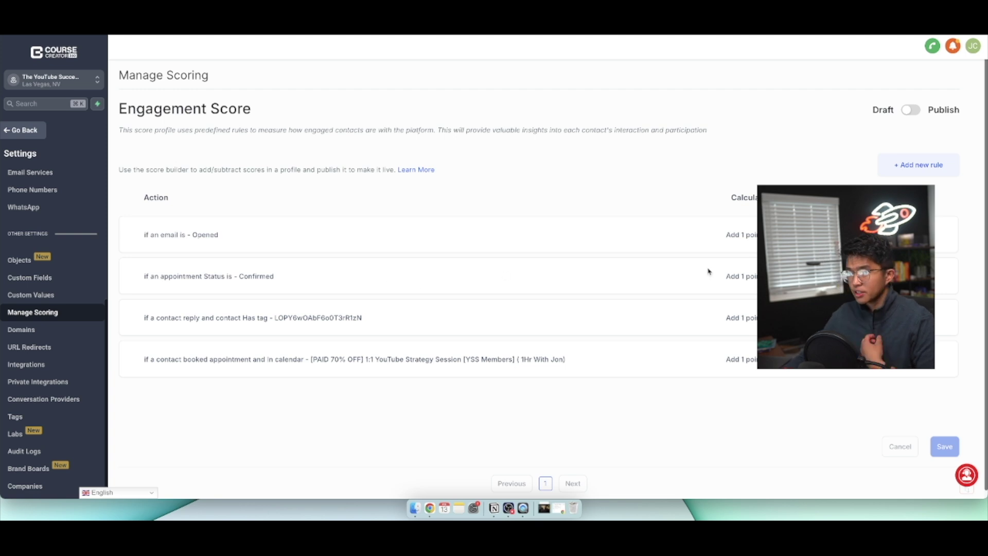
{"action": "scroll", "coordinate": [530, 332], "scroll_direction": "down", "scroll_amount": 1}
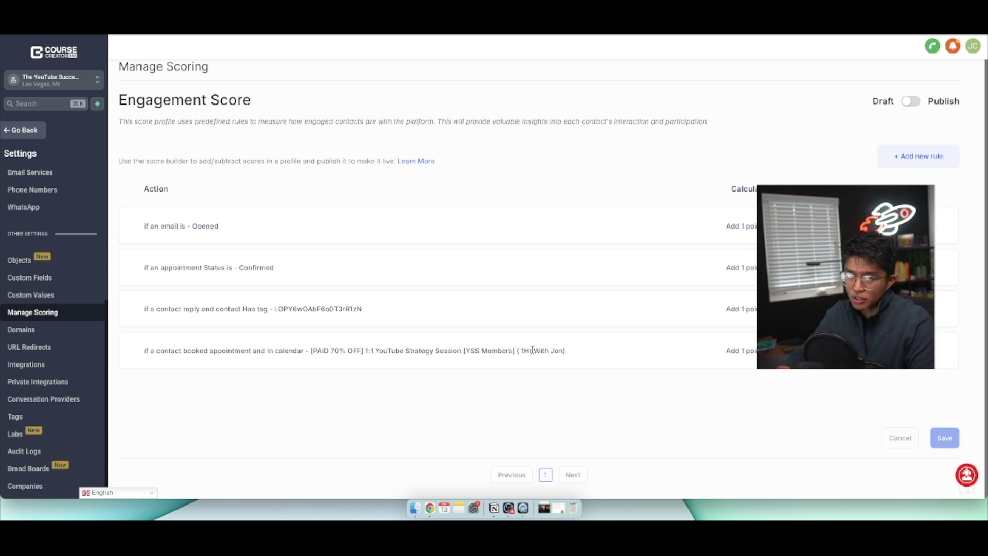
Step: Look through the third-party services in the Integrations settings, from Google and Facebook to Shopify, TikTok, LinkedIn and Slack
{"action": "left_click", "coordinate": [35, 363]}
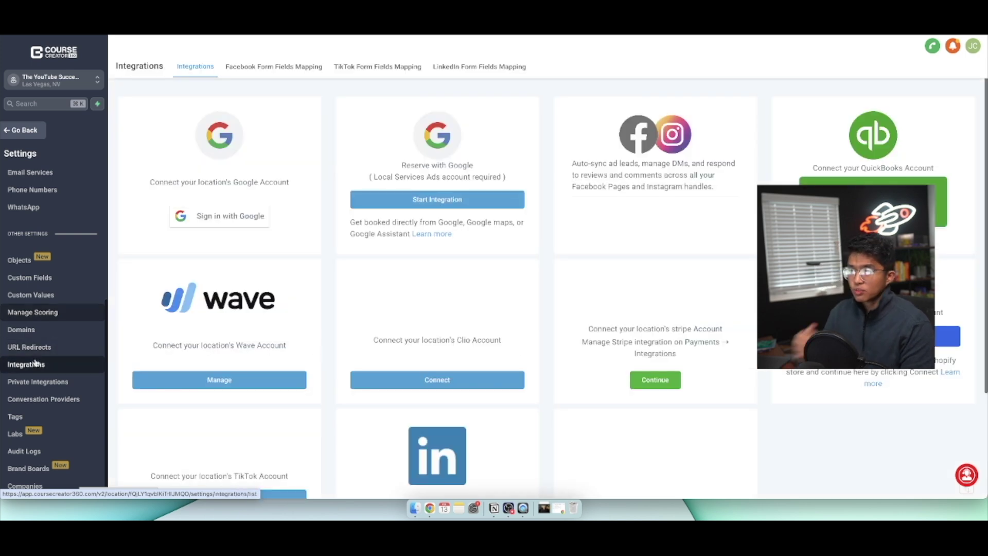
{"action": "scroll", "coordinate": [234, 373], "scroll_direction": "down", "scroll_amount": 2}
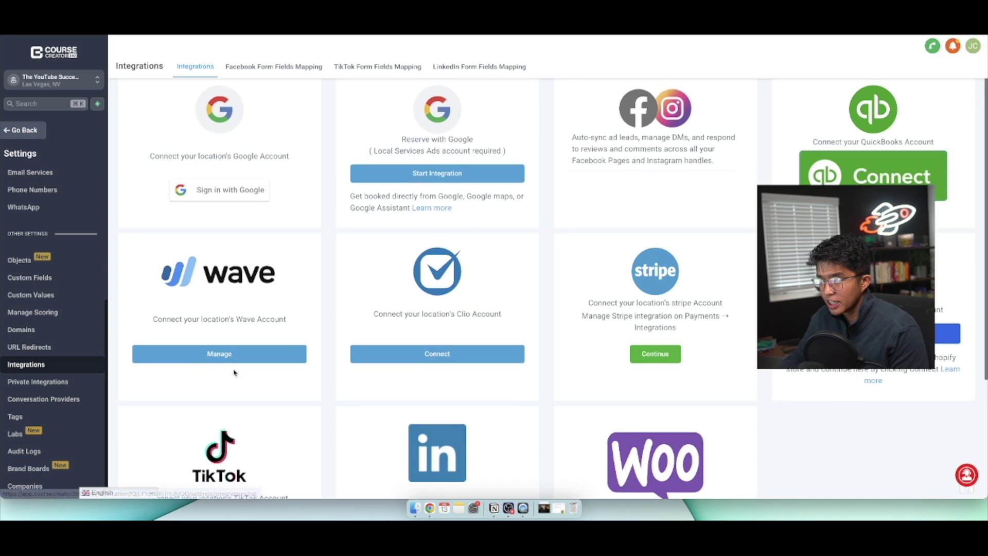
{"action": "scroll", "coordinate": [234, 373], "scroll_direction": "down", "scroll_amount": 4}
{"action": "scroll", "coordinate": [234, 372], "scroll_direction": "up", "scroll_amount": 4}
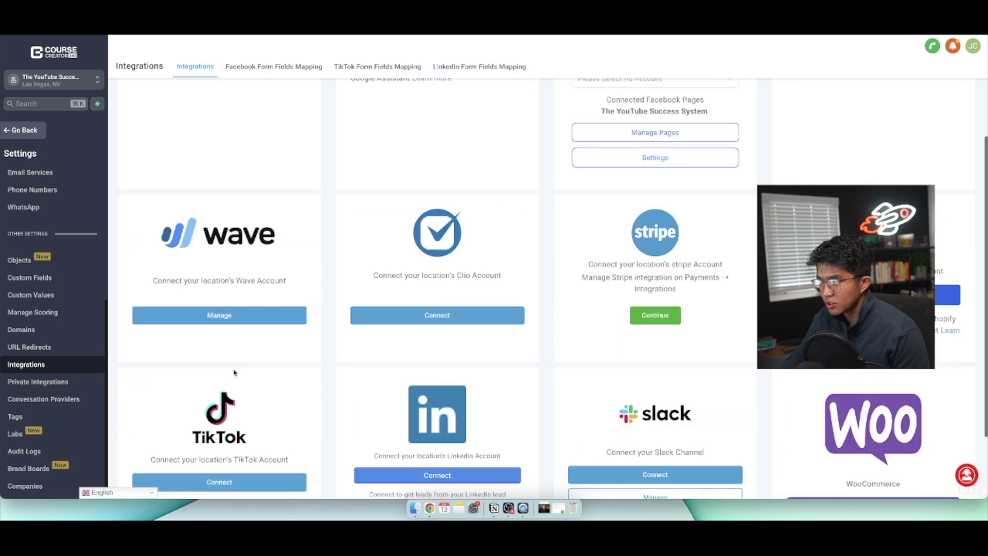
{"action": "scroll", "coordinate": [234, 372], "scroll_direction": "down", "scroll_amount": 3}
{"action": "scroll", "coordinate": [234, 373], "scroll_direction": "up", "scroll_amount": 5}
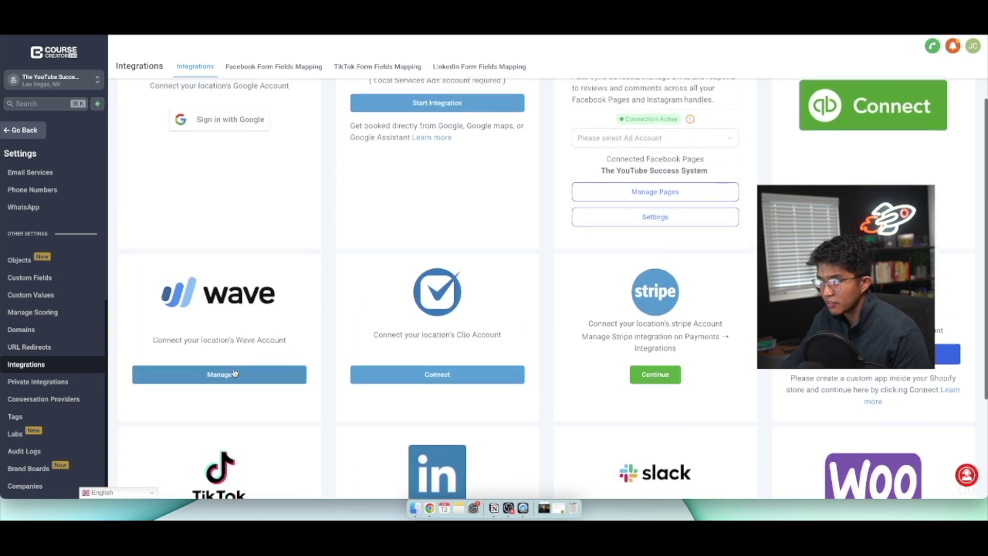
{"action": "scroll", "coordinate": [234, 372], "scroll_direction": "up", "scroll_amount": 1}
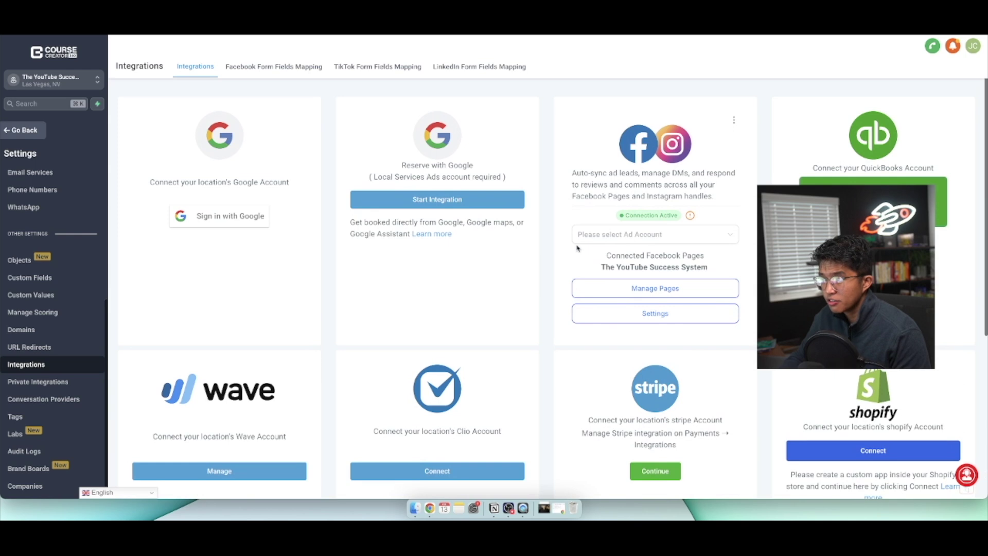
{"action": "scroll", "coordinate": [659, 219], "scroll_direction": "down", "scroll_amount": 8}
{"action": "scroll", "coordinate": [655, 225], "scroll_direction": "up", "scroll_amount": 5}
{"action": "scroll", "coordinate": [654, 223], "scroll_direction": "up", "scroll_amount": 5}
{"action": "scroll", "coordinate": [651, 231], "scroll_direction": "down", "scroll_amount": 1}
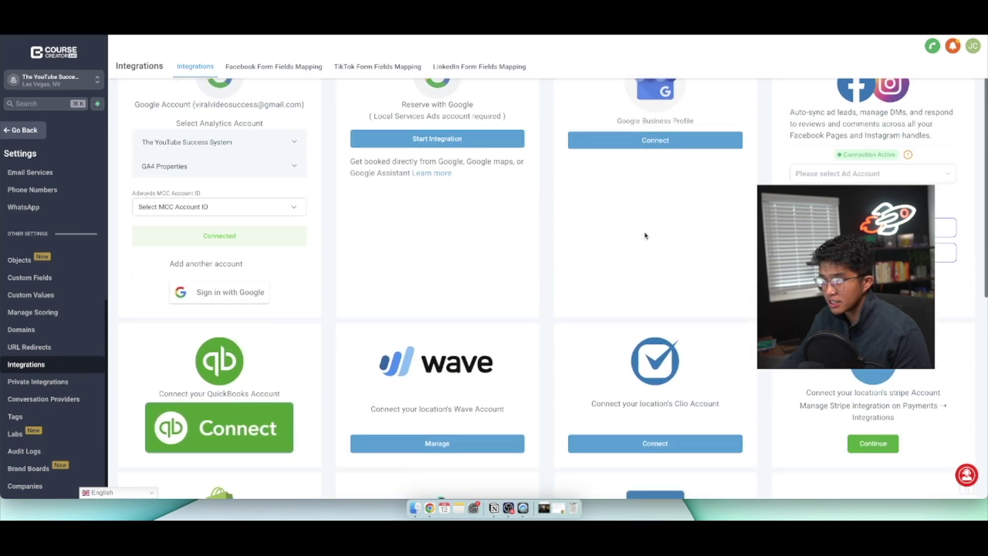
{"action": "scroll", "coordinate": [556, 183], "scroll_direction": "up", "scroll_amount": 1}
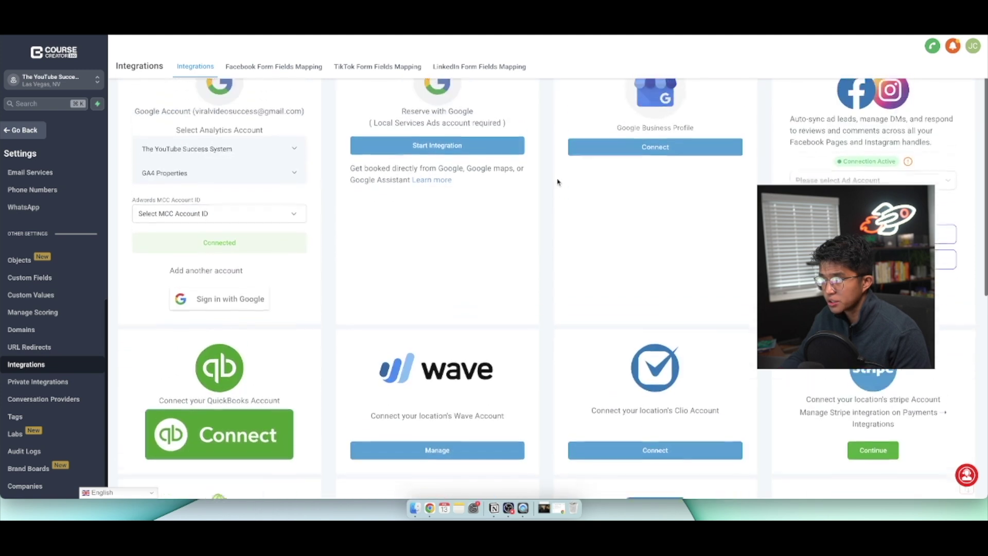
{"action": "scroll", "coordinate": [863, 142], "scroll_direction": "down", "scroll_amount": 3}
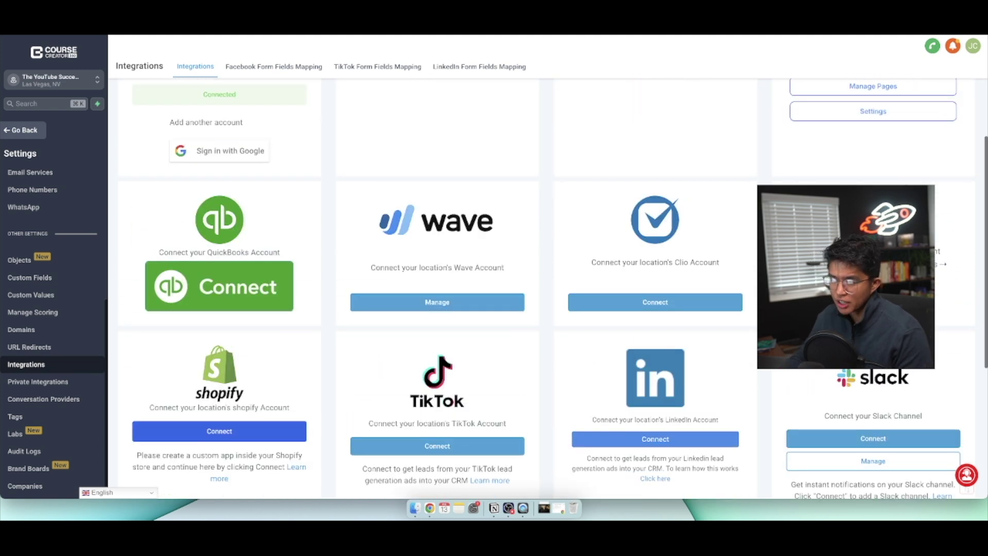
{"action": "scroll", "coordinate": [553, 287], "scroll_direction": "down", "scroll_amount": 1}
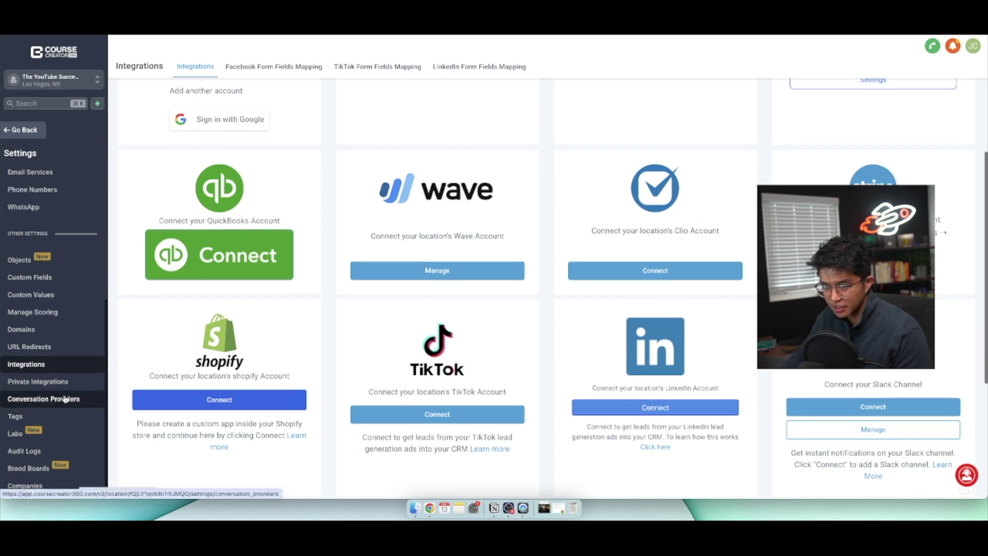
Step: View the account's tags and browse the full list of beta features in Labs
{"action": "left_click", "coordinate": [16, 416]}
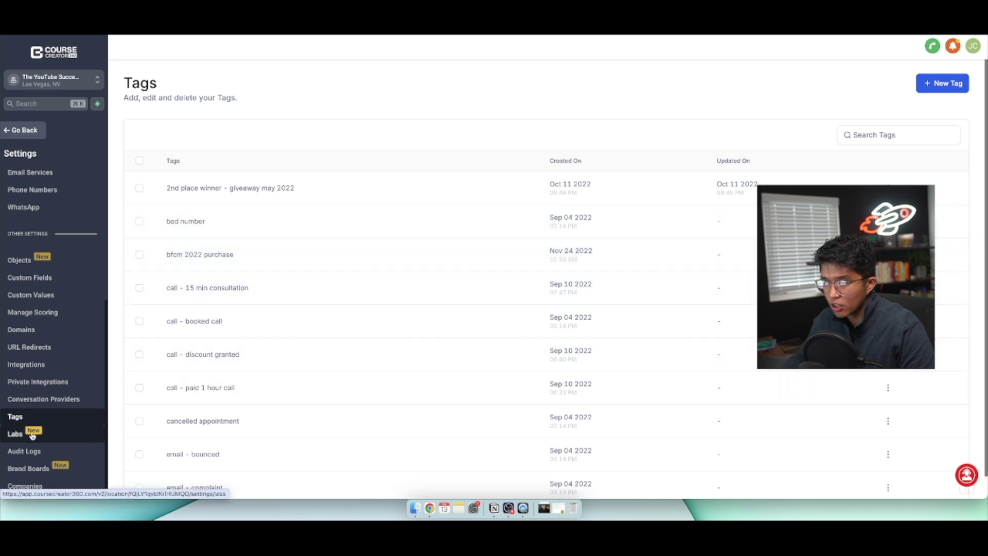
{"action": "left_click", "coordinate": [15, 434]}
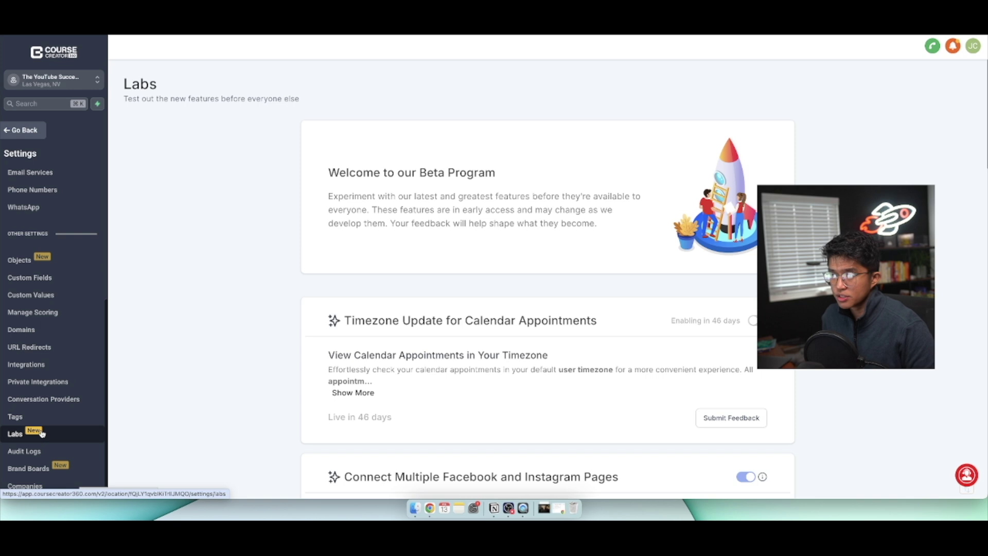
{"action": "scroll", "coordinate": [618, 253], "scroll_direction": "down", "scroll_amount": 3}
{"action": "scroll", "coordinate": [609, 246], "scroll_direction": "down", "scroll_amount": 5}
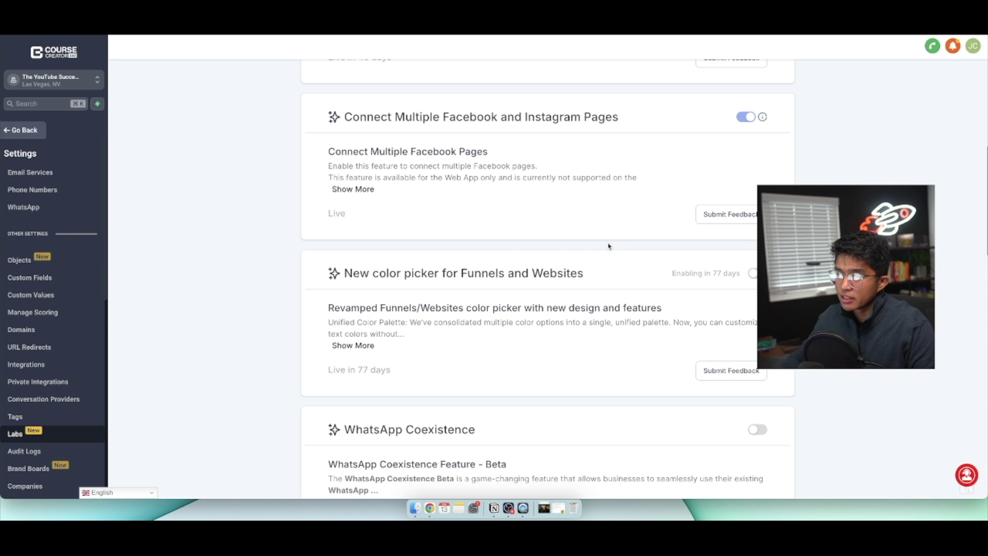
{"action": "scroll", "coordinate": [609, 246], "scroll_direction": "down", "scroll_amount": 10}
{"action": "scroll", "coordinate": [608, 246], "scroll_direction": "down", "scroll_amount": 11}
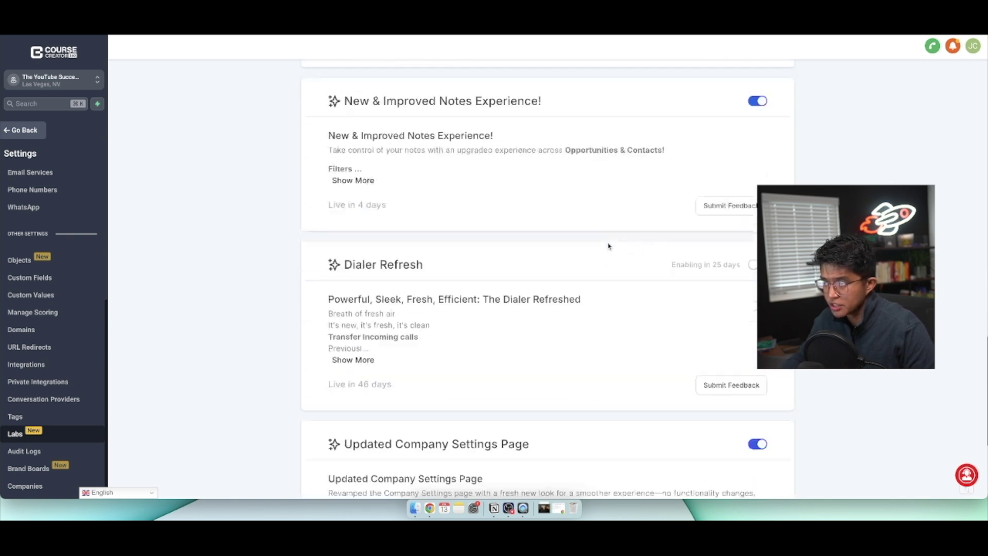
{"action": "scroll", "coordinate": [608, 246], "scroll_direction": "up", "scroll_amount": 20}
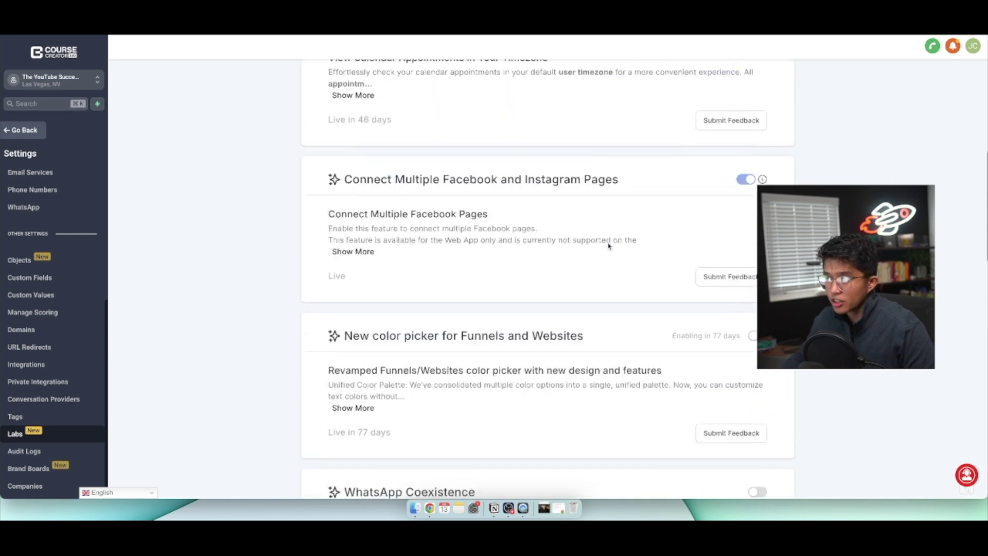
{"action": "scroll", "coordinate": [480, 321], "scroll_direction": "down", "scroll_amount": 20}
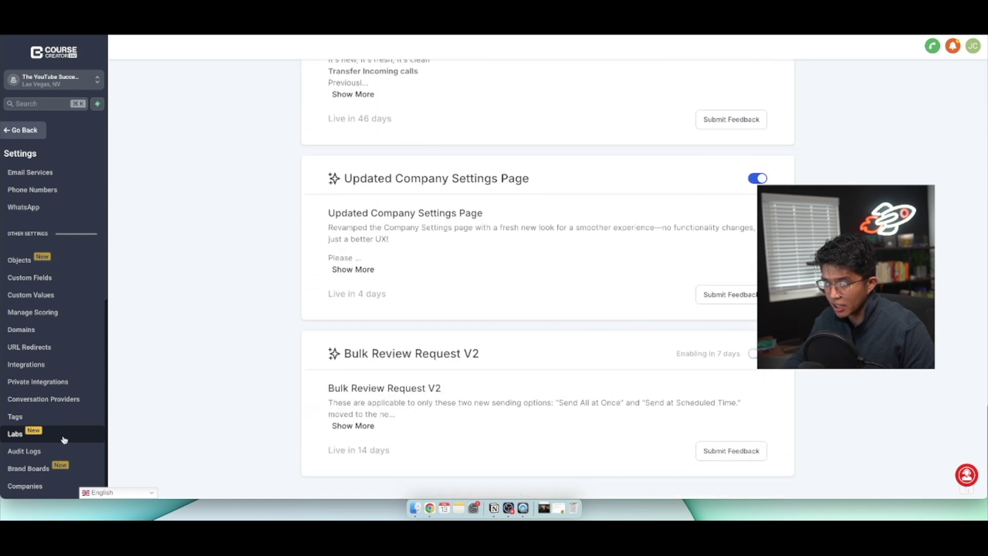
Step: Examine the first two pages of the Audit Logs and view the Companies settings
{"action": "left_click", "coordinate": [30, 451]}
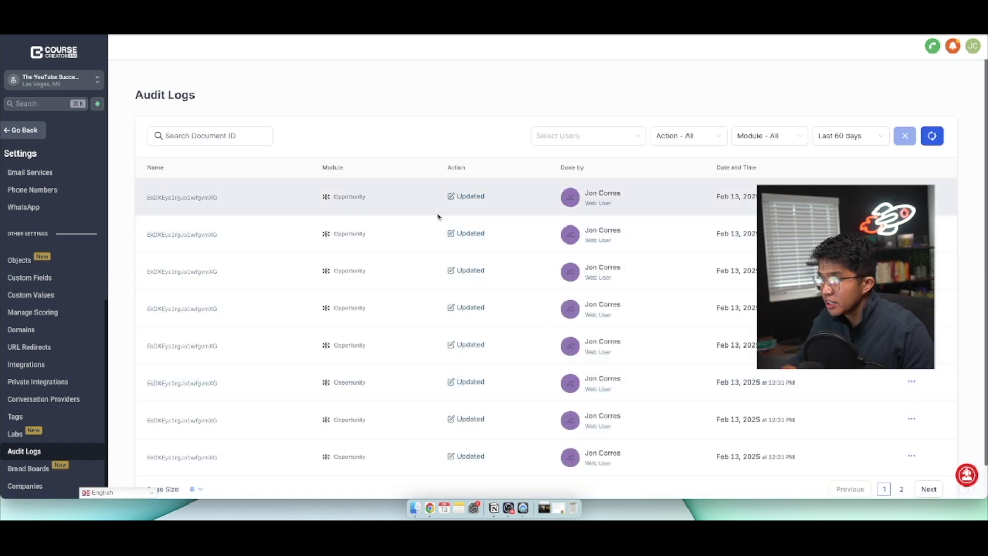
{"action": "scroll", "coordinate": [438, 217], "scroll_direction": "down", "scroll_amount": 2}
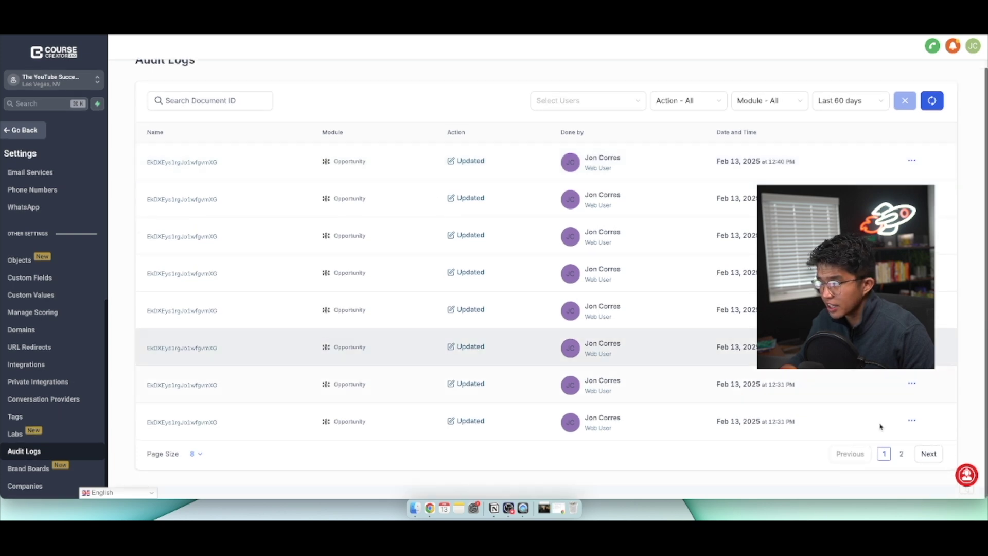
{"action": "left_click", "coordinate": [901, 455]}
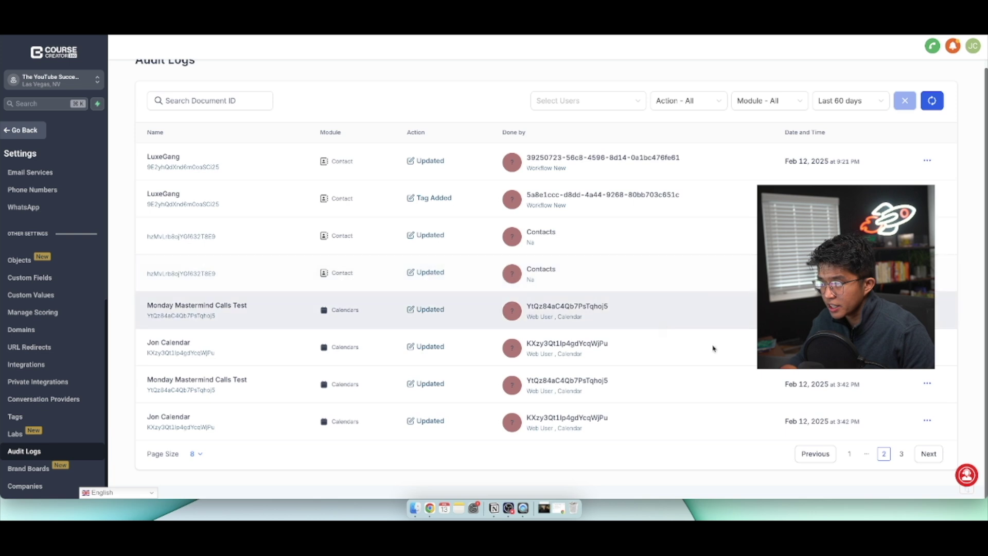
{"action": "left_click", "coordinate": [849, 454]}
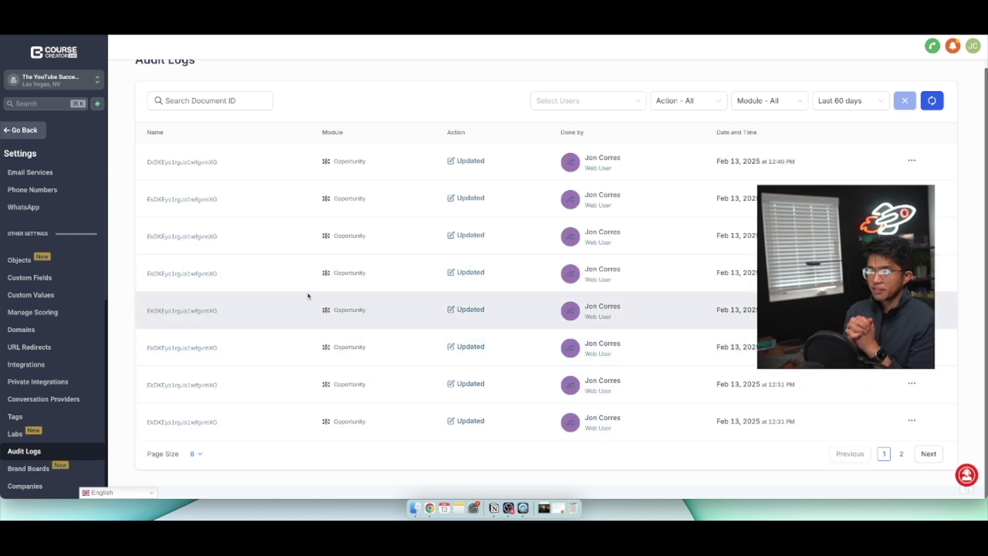
{"action": "scroll", "coordinate": [320, 219], "scroll_direction": "up", "scroll_amount": 1}
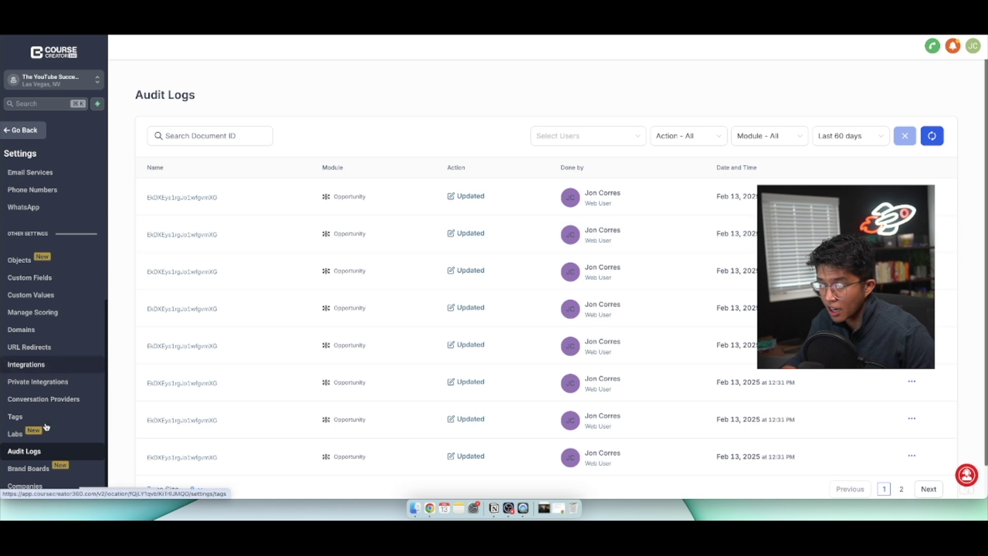
{"action": "left_click", "coordinate": [24, 484]}
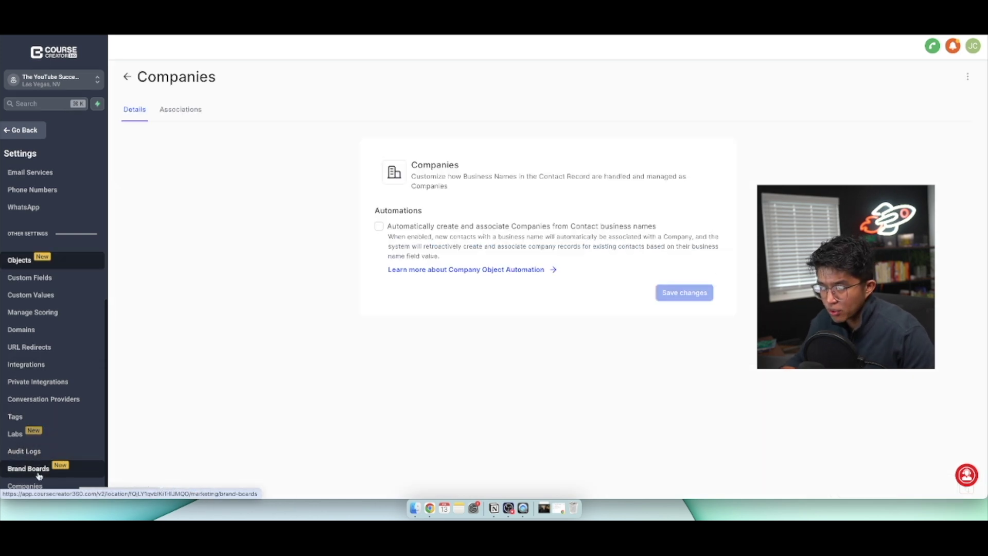
Step: Create a new brand board in Brand Boards using the Dusk style
{"action": "left_click", "coordinate": [28, 468]}
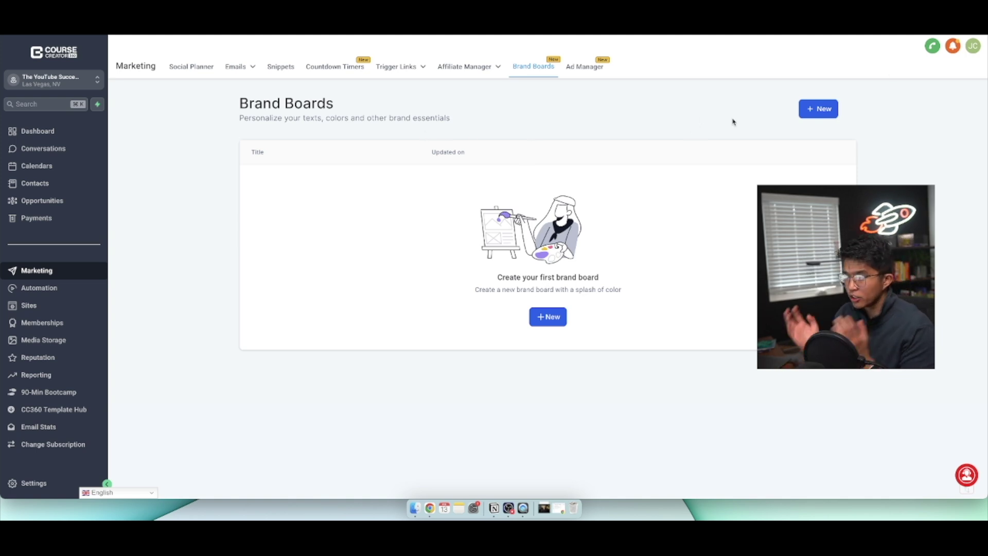
{"action": "left_click", "coordinate": [813, 113]}
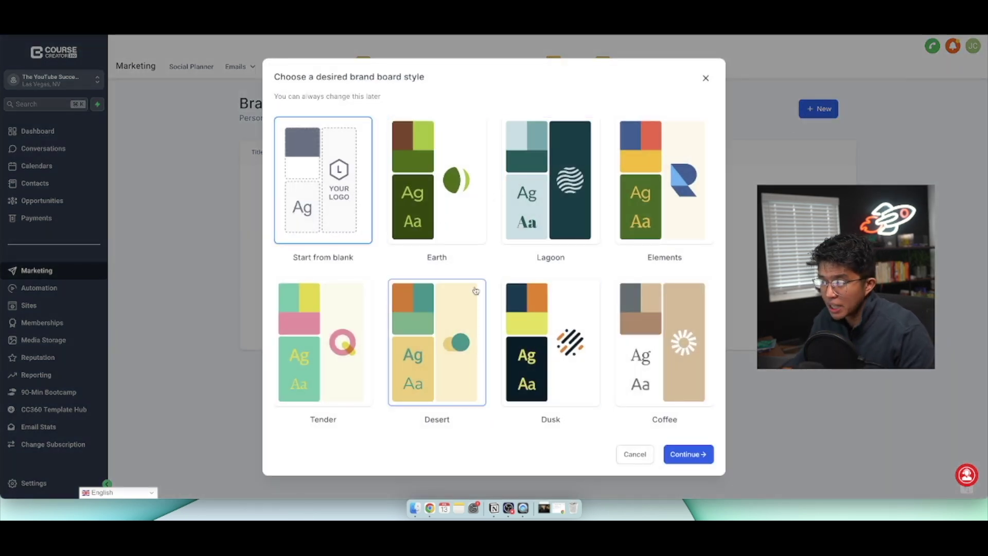
{"action": "left_click", "coordinate": [538, 343]}
{"action": "left_click", "coordinate": [675, 454]}
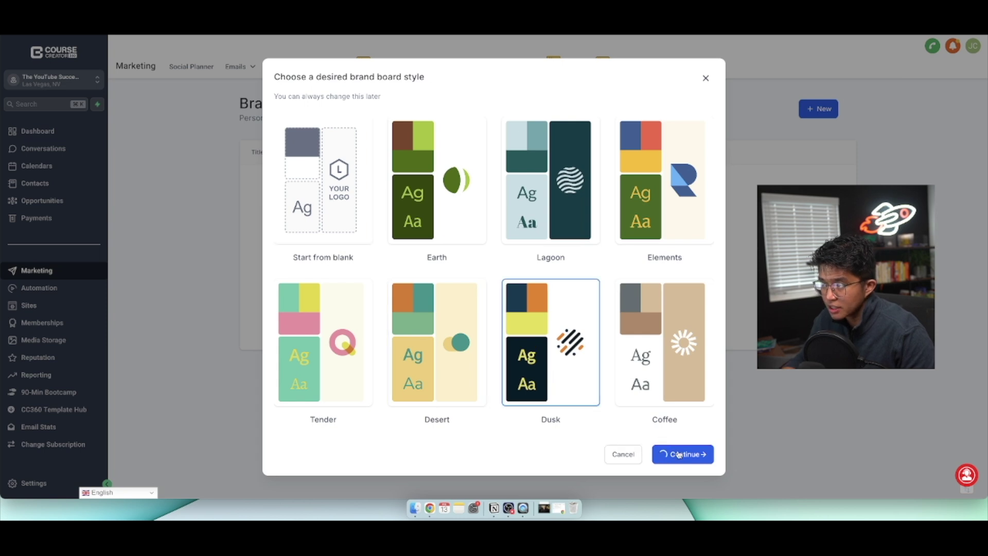